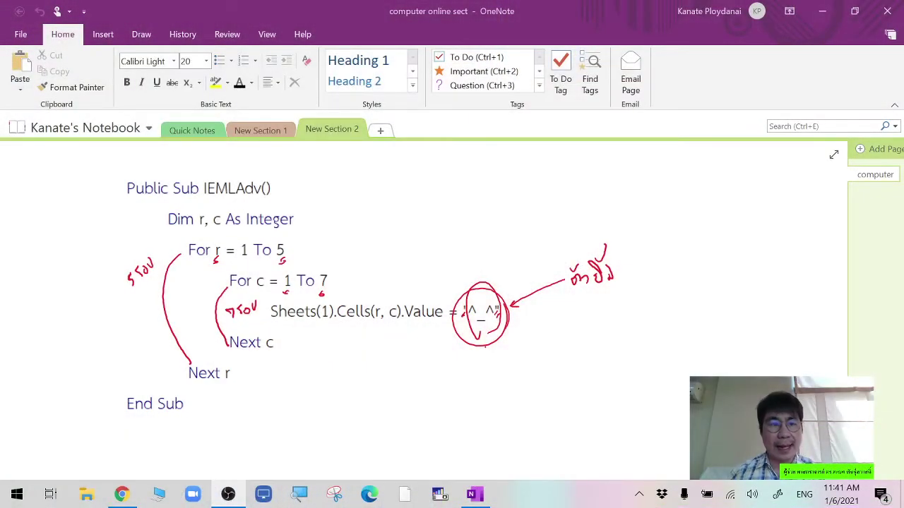
Erase the old red notes around the loops and circle the "^_^" value in red ink
left_click(141, 34)
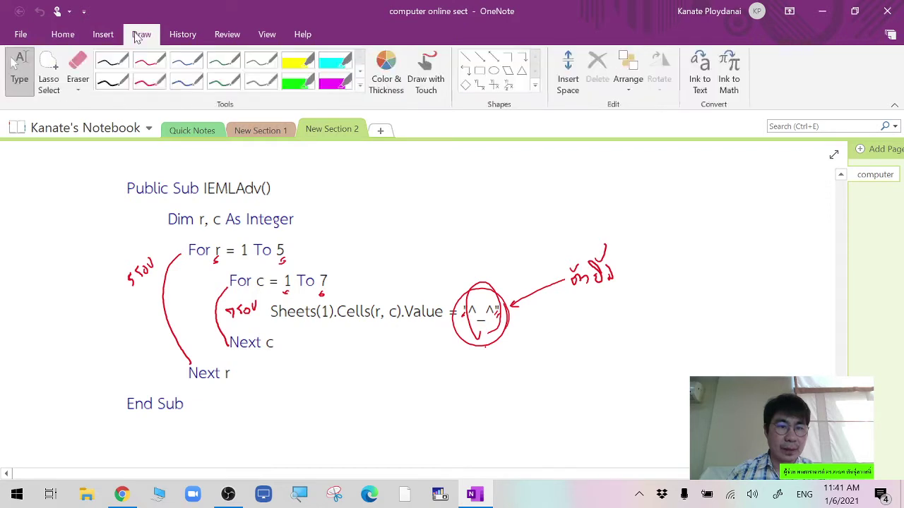
left_click(78, 71)
mouse_move(135, 275)
left_mouse_down()
mouse_move(148, 263)
mouse_move(192, 327)
mouse_move(250, 306)
mouse_move(228, 339)
mouse_move(127, 303)
mouse_move(277, 296)
mouse_move(127, 294)
mouse_move(541, 306)
mouse_move(594, 265)
mouse_move(461, 319)
mouse_move(628, 251)
mouse_move(454, 331)
mouse_move(473, 290)
mouse_move(418, 301)
mouse_move(286, 273)
mouse_move(131, 264)
mouse_move(177, 289)
left_mouse_up()
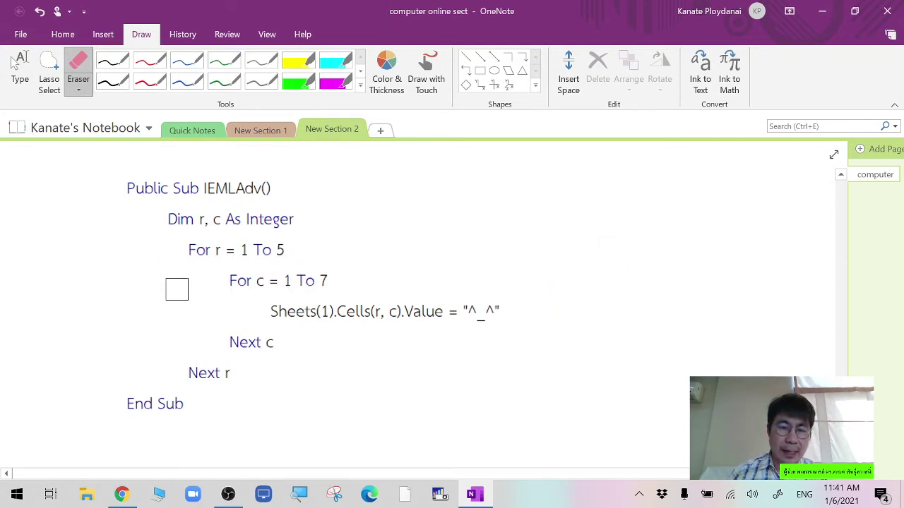
left_click(150, 89)
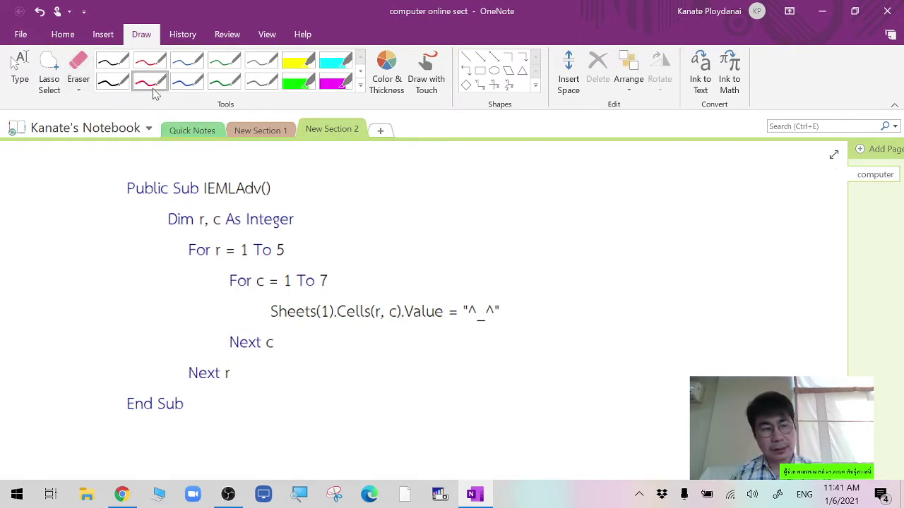
left_click_drag(508, 298, 510, 293)
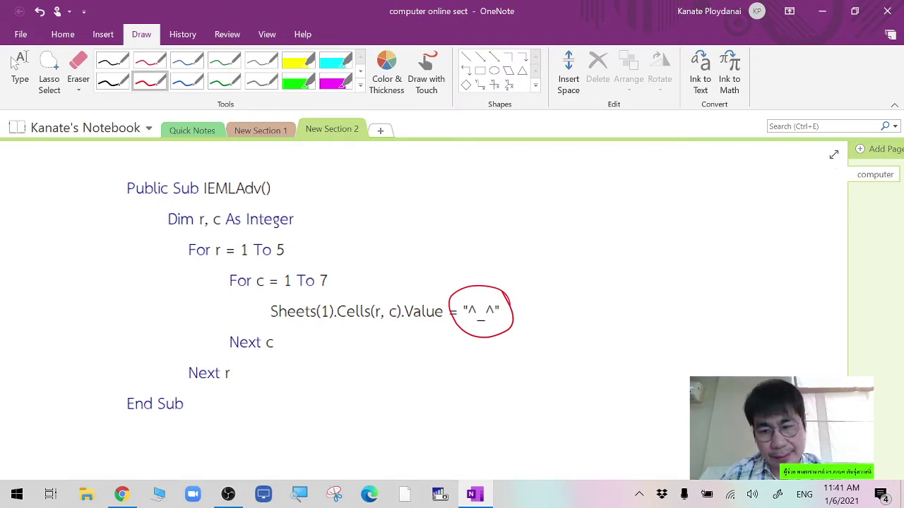
Leave inking mode and auto-hide the ribbon to enlarge the page
left_click(14, 62)
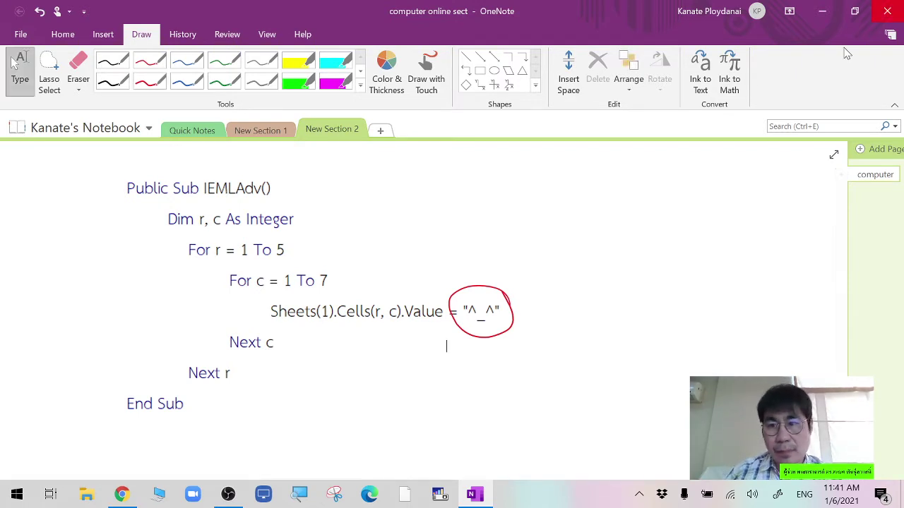
left_click(789, 12)
left_click(792, 44)
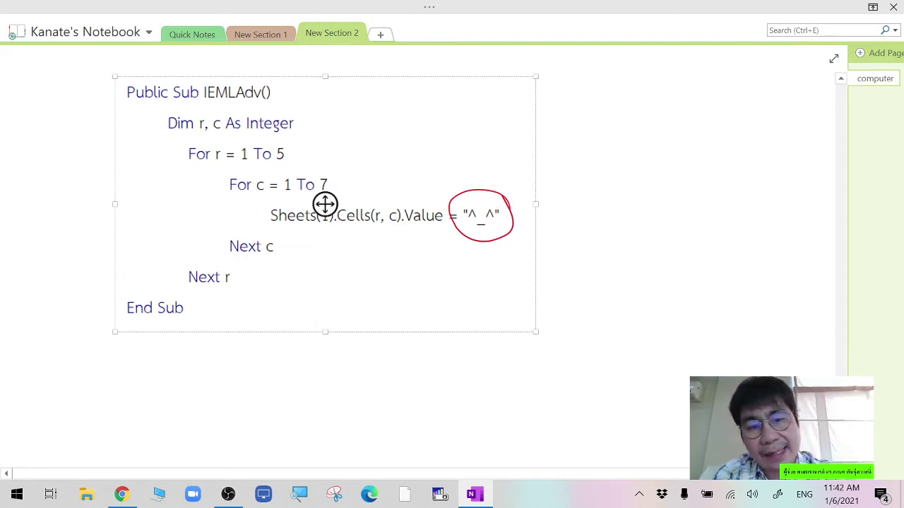
Mark r and c in Cells(r, c) and underline the loop bounds 1 To 7 and r = 1
left_click_drag(373, 229, 394, 229)
left_click(393, 227)
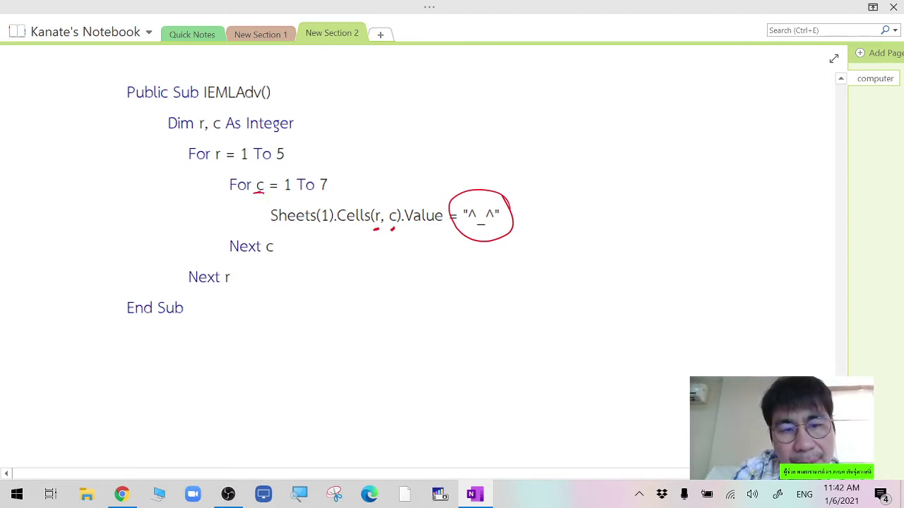
left_click_drag(282, 191, 325, 194)
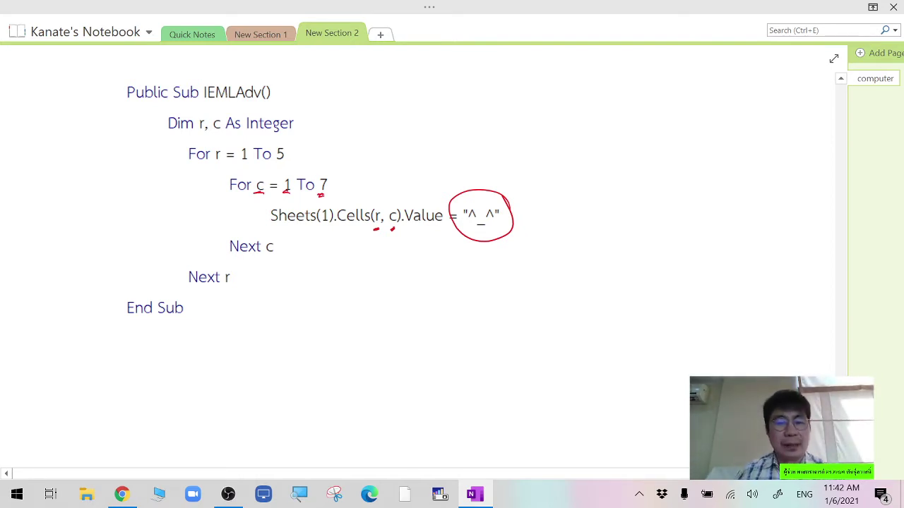
left_click_drag(239, 163, 249, 163)
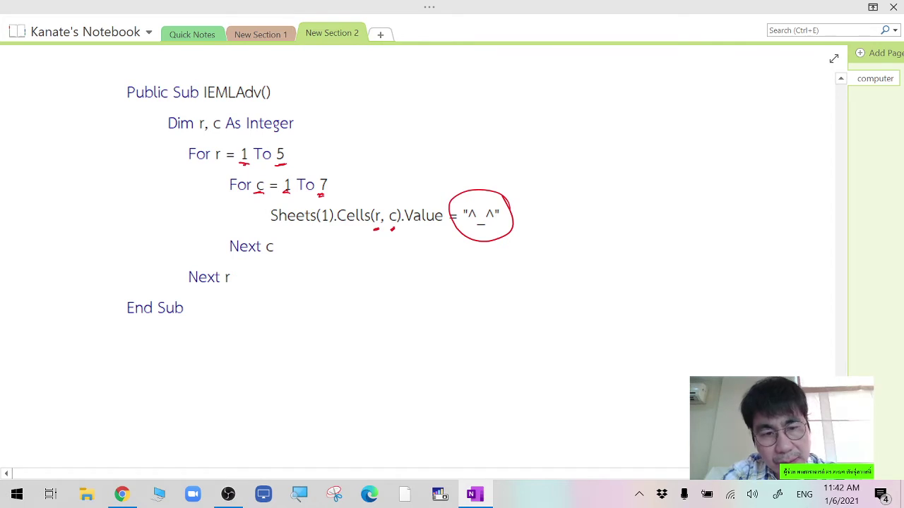
Bracket the outer For r and inner For c loops and underline the For r header
mouse_move(181, 162)
left_mouse_down()
mouse_move(177, 244)
mouse_move(186, 270)
left_mouse_up()
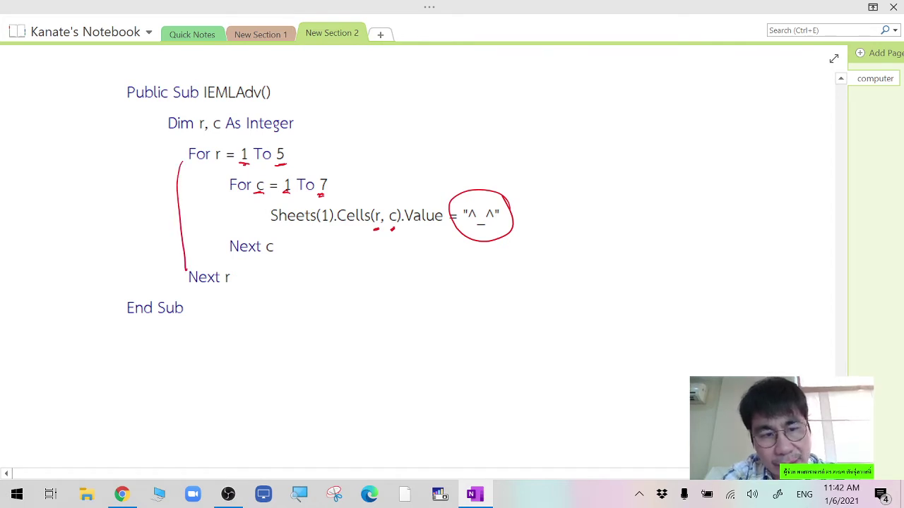
left_click_drag(226, 233, 230, 251)
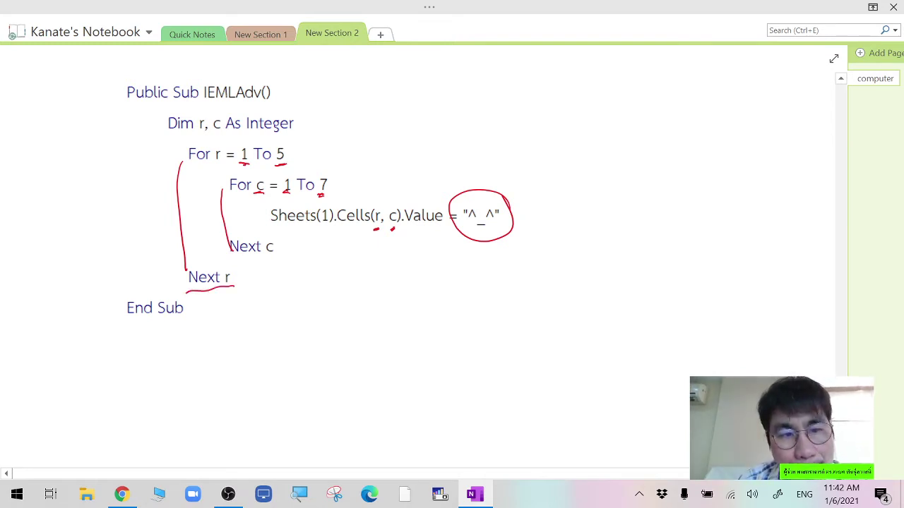
left_click_drag(189, 170, 221, 164)
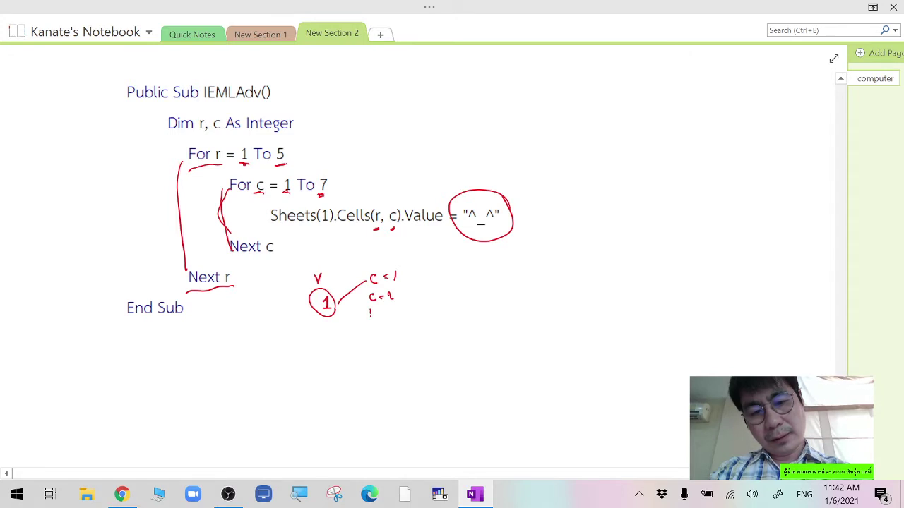
Finish the r = 1 trace at c = 7 and write the r = 2 and r = 3 traces from c = 1 to c = 7
left_click_drag(373, 337, 371, 345)
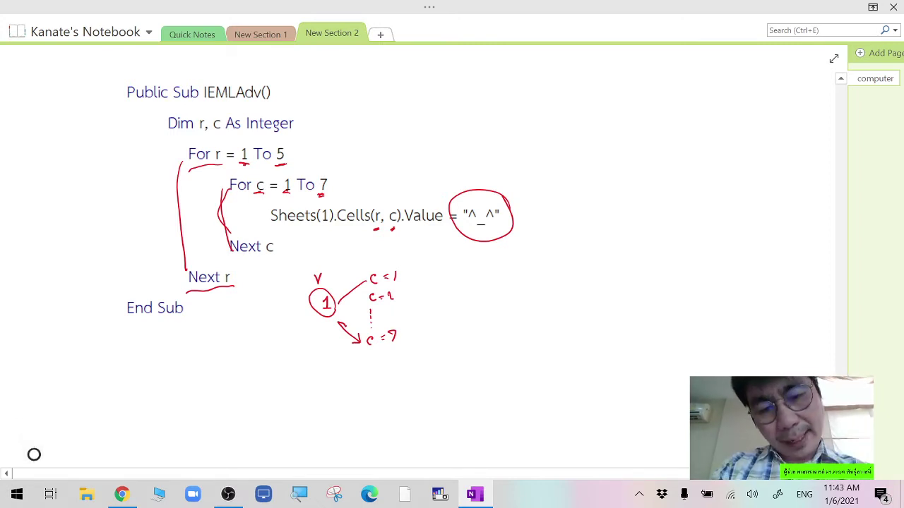
mouse_move(300, 393)
left_mouse_down()
mouse_move(310, 409)
mouse_move(305, 375)
mouse_move(382, 374)
left_mouse_up()
left_click_drag(386, 369, 386, 377)
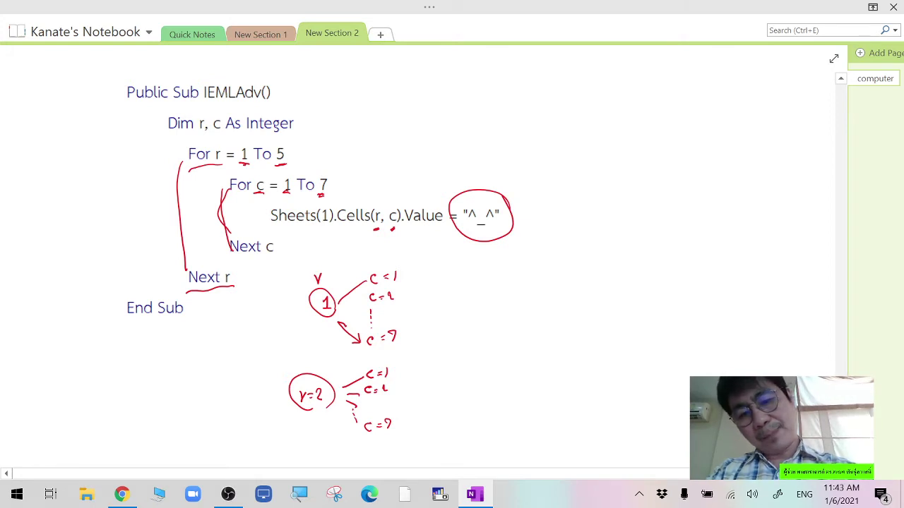
mouse_move(499, 273)
left_mouse_down()
mouse_move(498, 281)
mouse_move(560, 260)
left_mouse_up()
left_click_drag(569, 252, 573, 250)
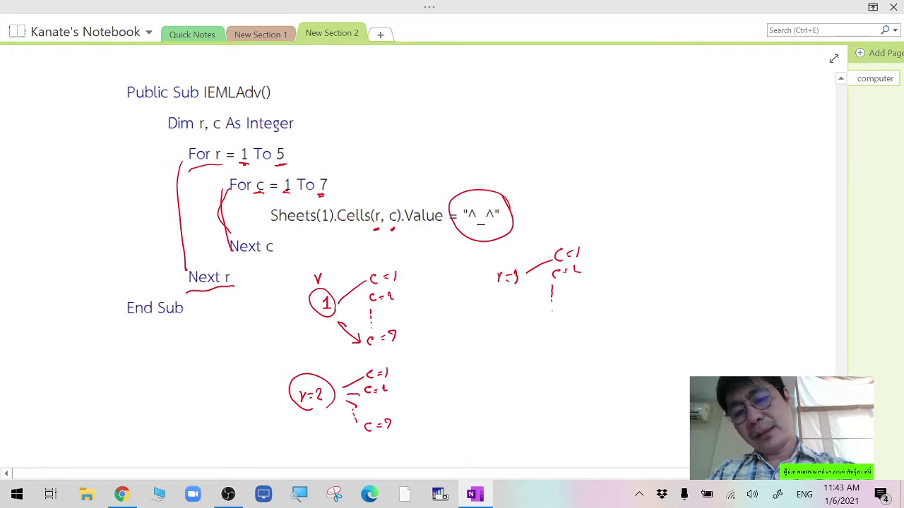
left_click_drag(556, 310, 563, 310)
left_click_drag(568, 308, 572, 318)
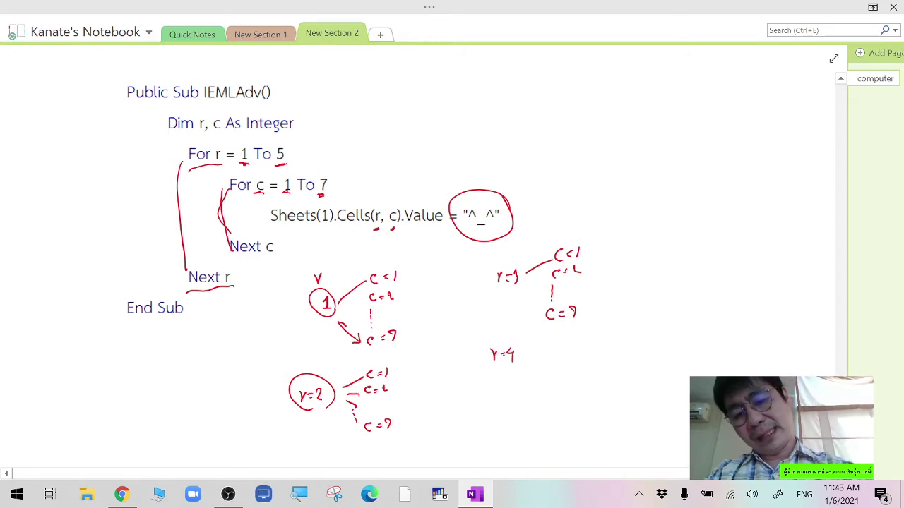
Write the r = 5 trace ending at c = 7, then underline and arrow the Sheets line
mouse_move(515, 401)
left_mouse_down()
mouse_move(513, 410)
mouse_move(546, 377)
left_mouse_up()
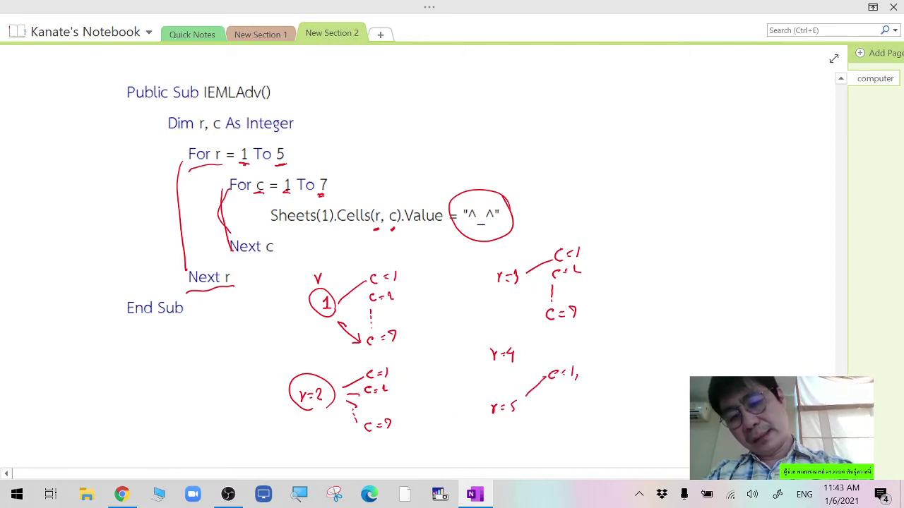
mouse_move(564, 391)
left_mouse_down()
mouse_move(543, 430)
mouse_move(567, 452)
left_mouse_up()
left_click(548, 445)
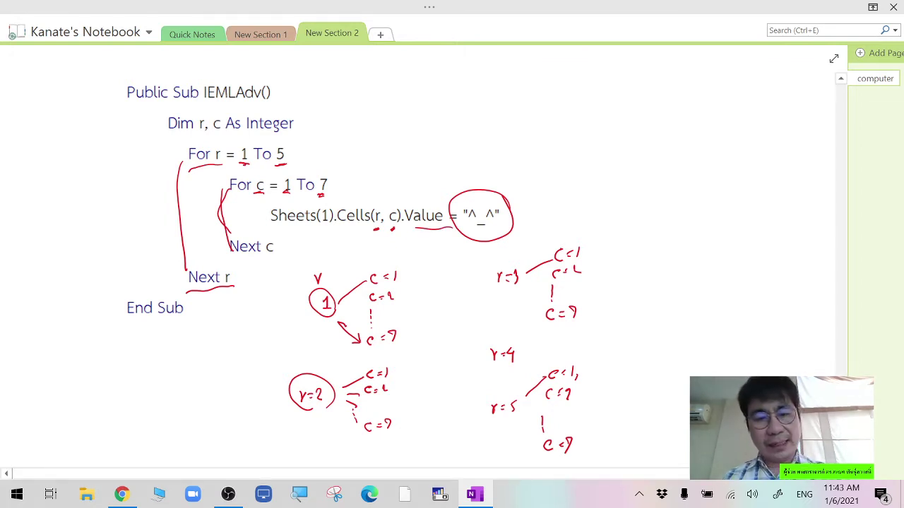
left_click_drag(286, 232, 452, 226)
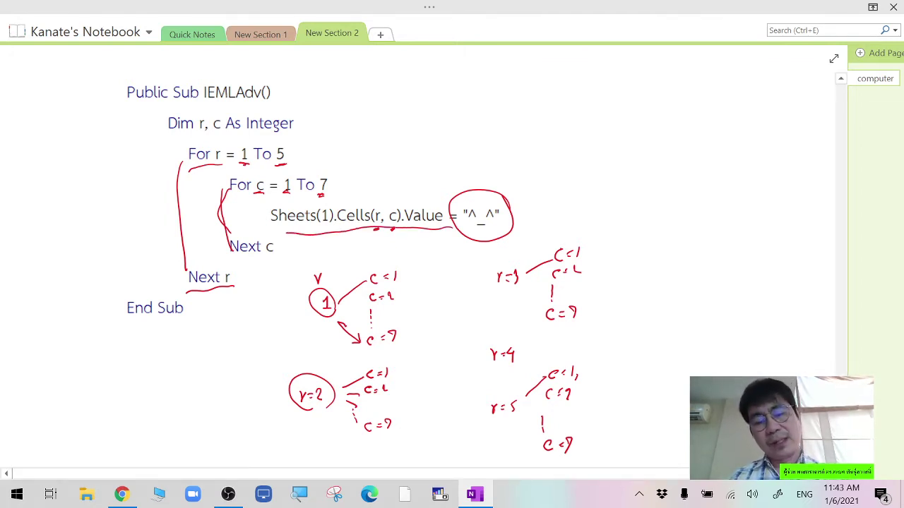
left_click_drag(364, 147, 370, 192)
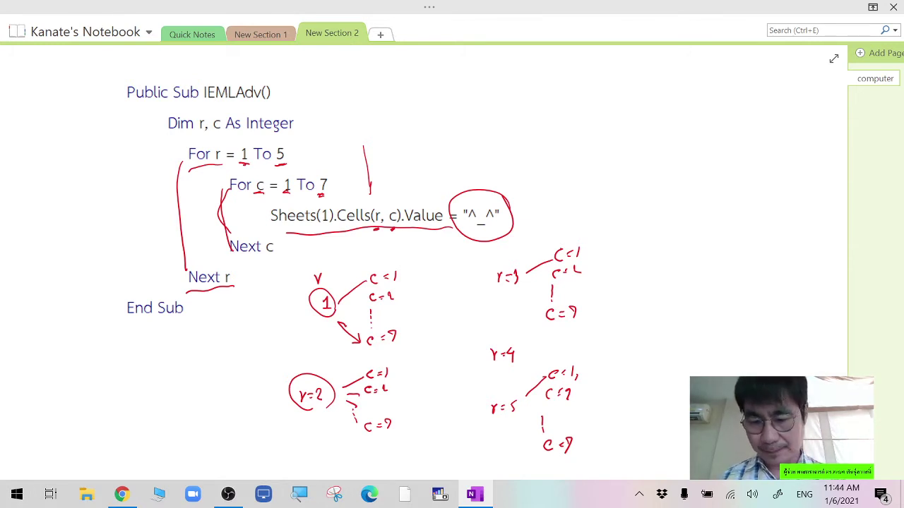
Launch Excel from the Start search and create a blank workbook
key("alt+Tab")
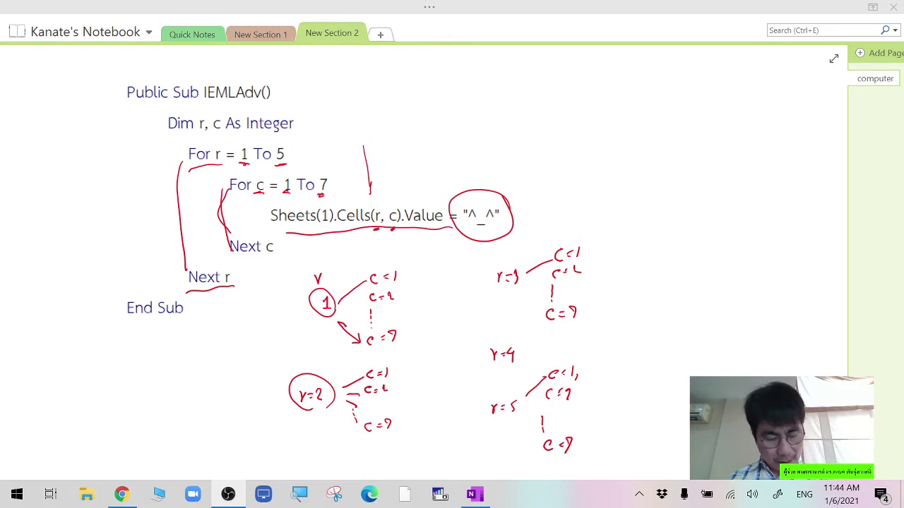
key("super")
type("e")
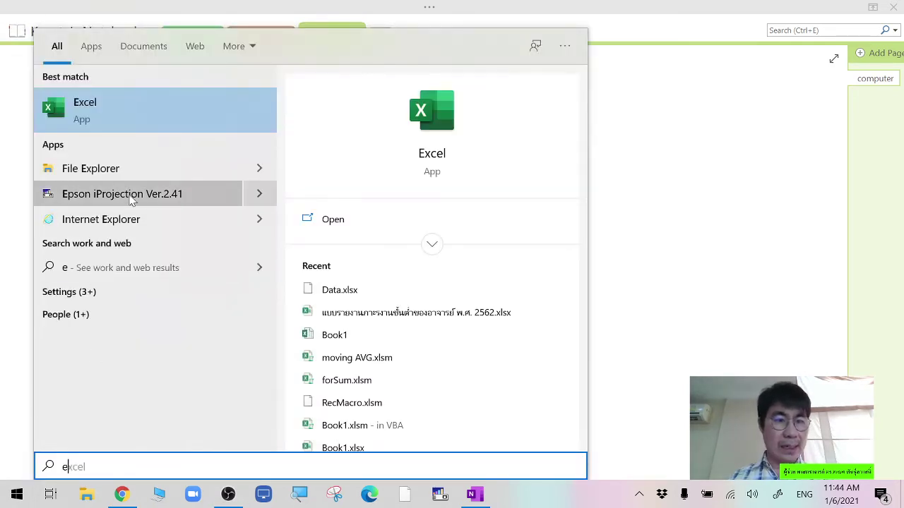
left_click(156, 100)
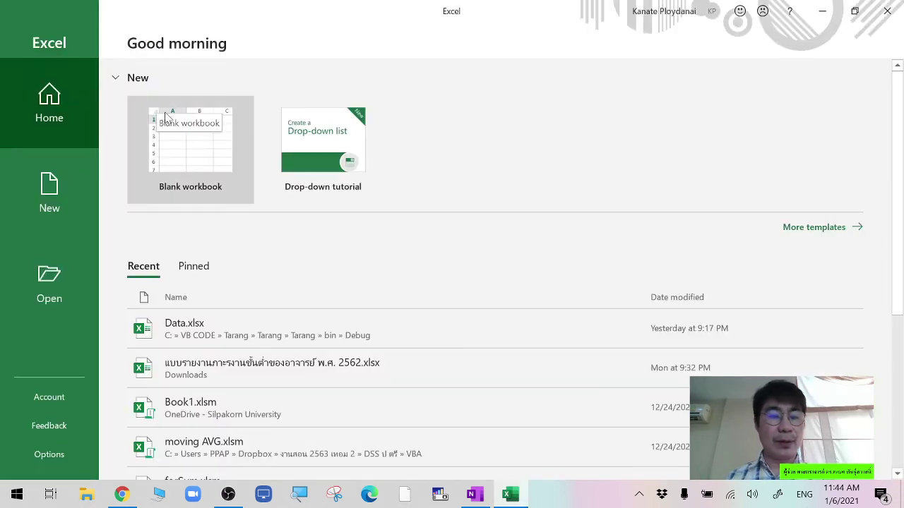
left_click(167, 116)
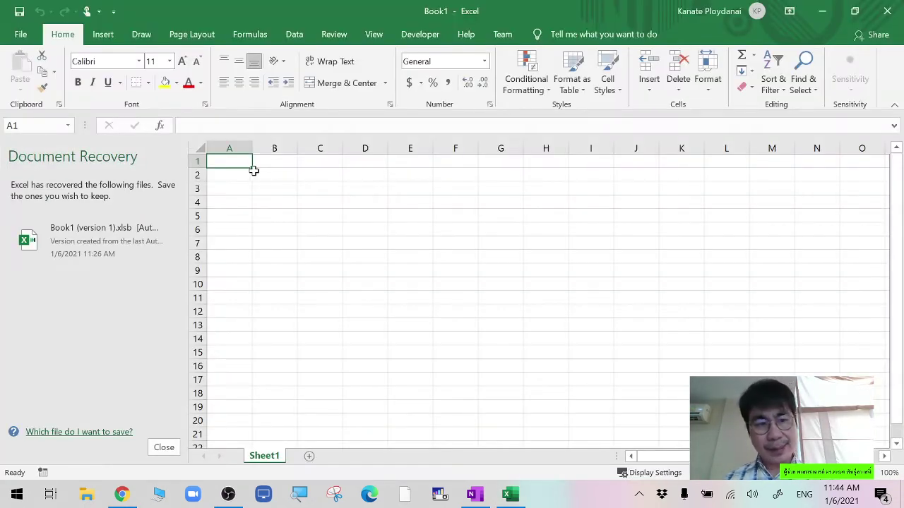
Open the recovered workbook, dismiss recovery, and view the macro code in the VBA editor
left_click(74, 244)
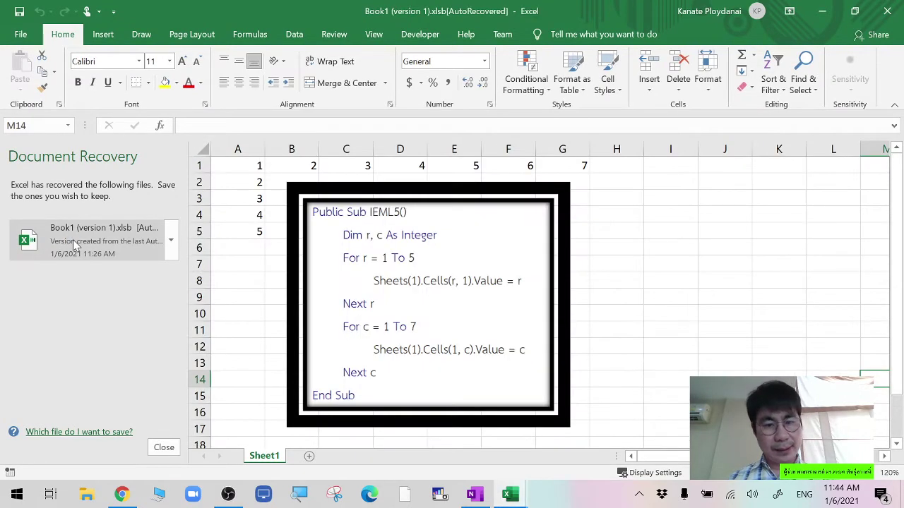
left_click(163, 448)
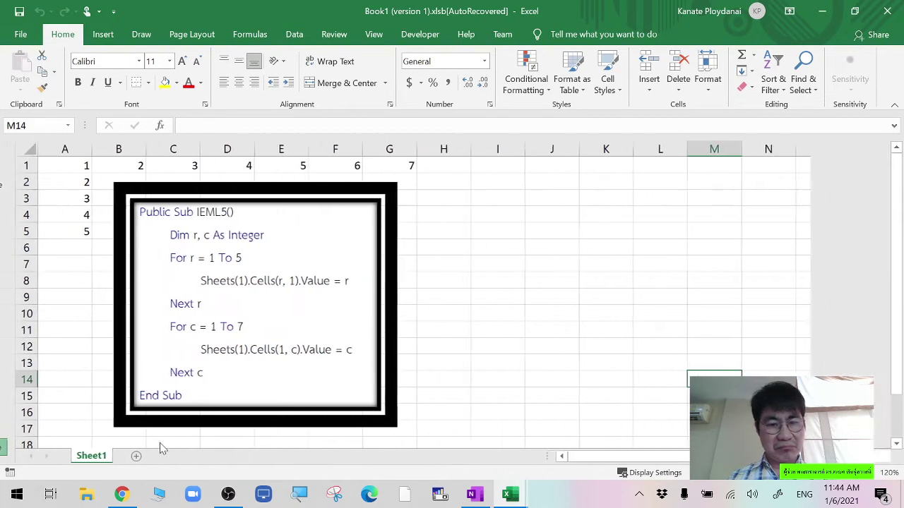
left_click(420, 34)
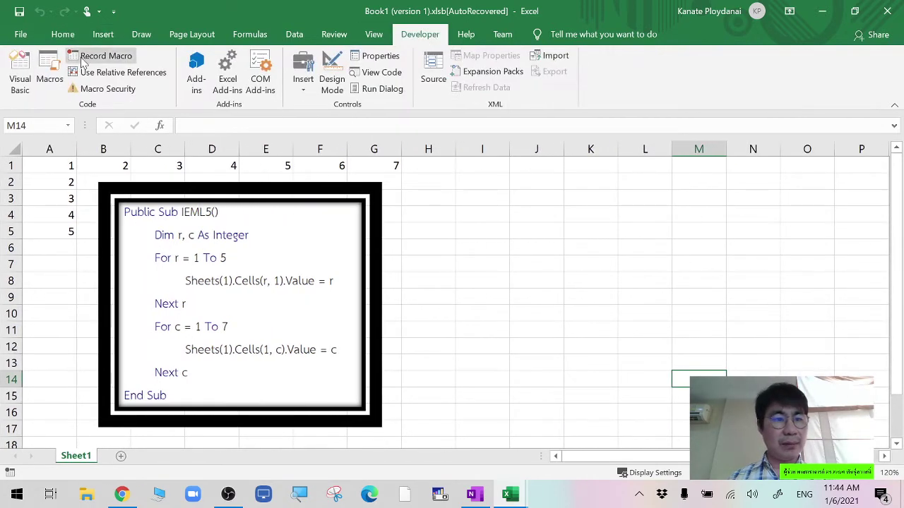
left_click(20, 74)
scroll(522, 269, "down", 8)
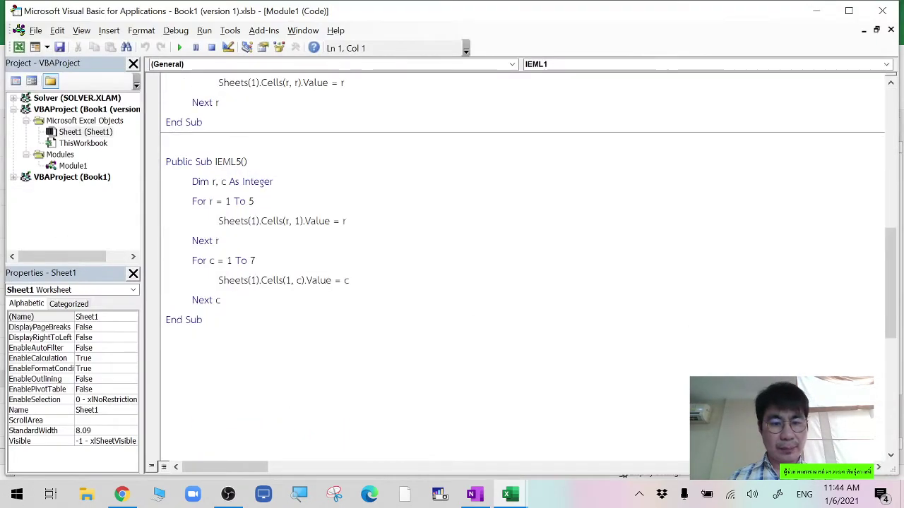
scroll(522, 269, "down", 2)
scroll(523, 268, "up", 5)
scroll(522, 269, "down", 4)
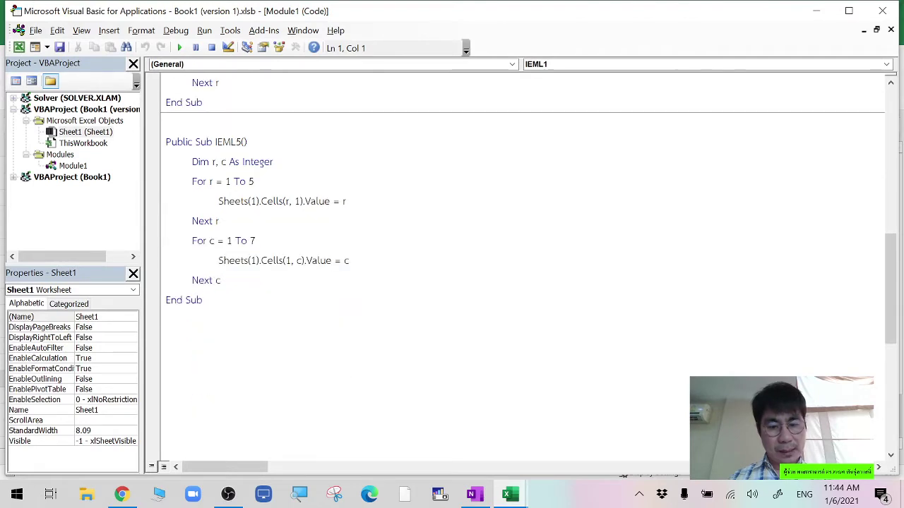
scroll(522, 268, "down", 5)
Reopen the recovered Book1 output, close its Document Recovery pane, and return to the VBA editor
left_click(512, 498)
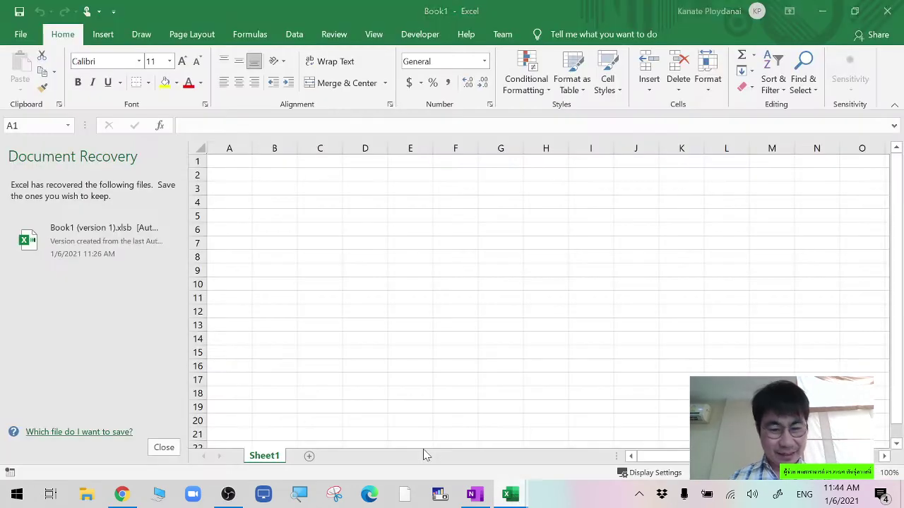
left_click(176, 449)
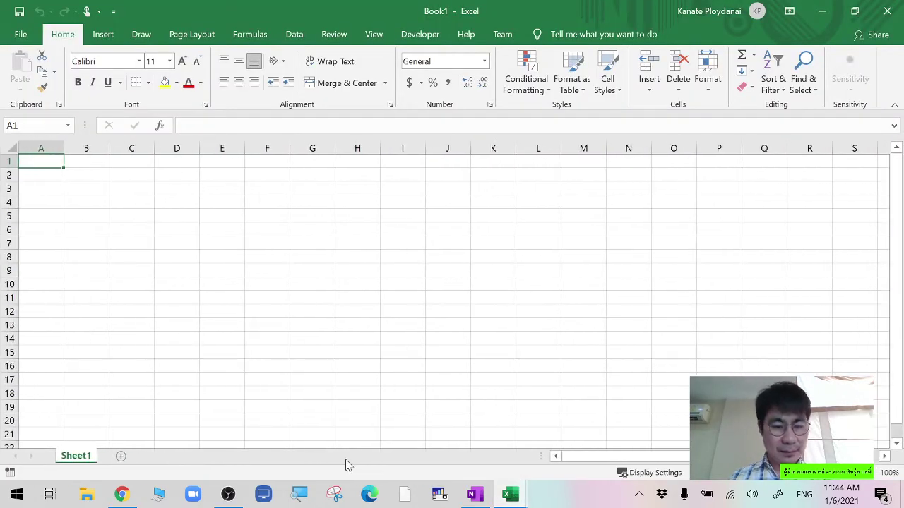
mouse_move(512, 494)
mouse_move(544, 460)
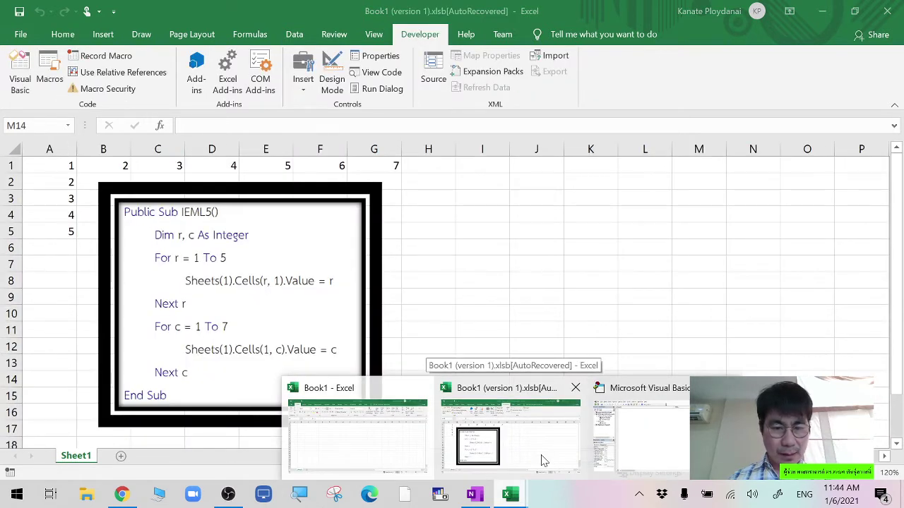
left_click(544, 460)
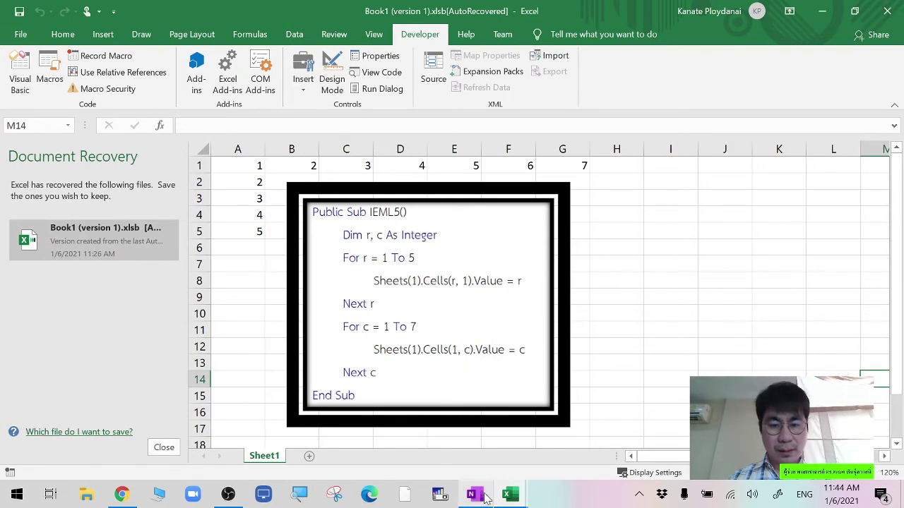
mouse_move(510, 497)
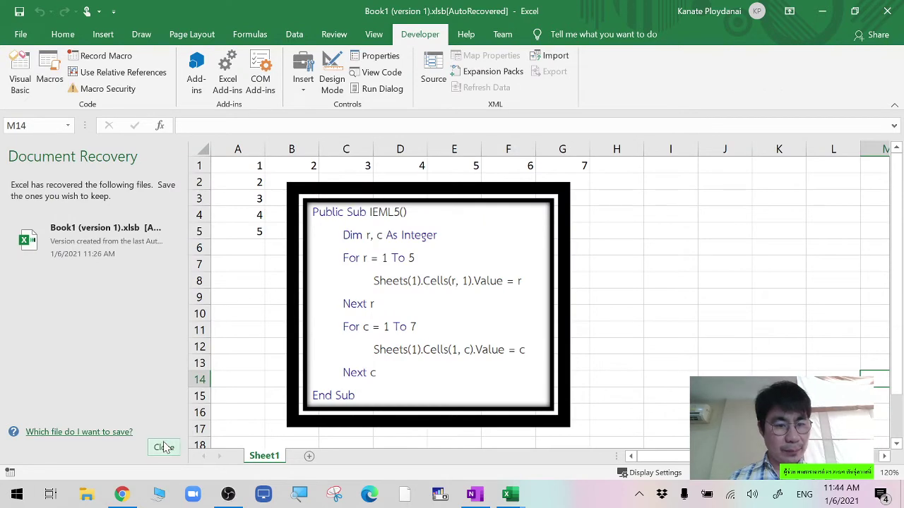
left_click(163, 447)
mouse_move(506, 497)
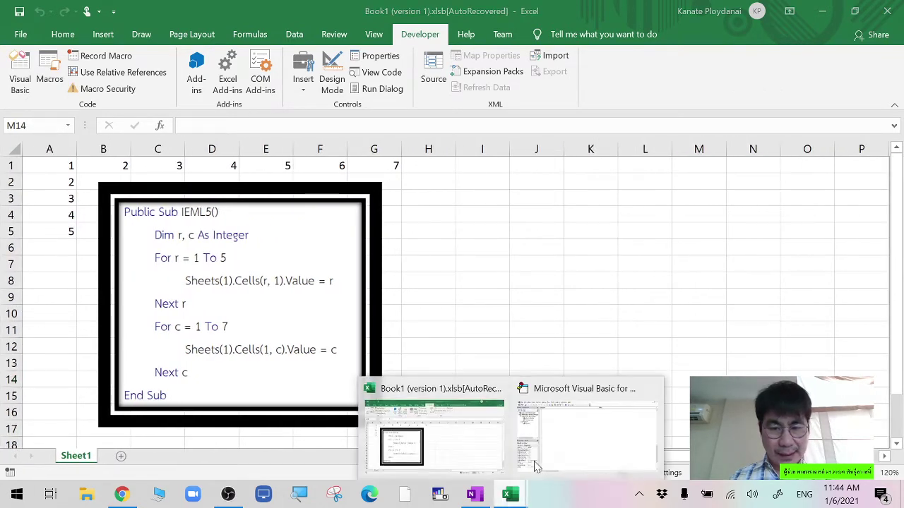
left_click(586, 431)
Start a new blank line below IEML5's End Sub
scroll(452, 268, "up", 4)
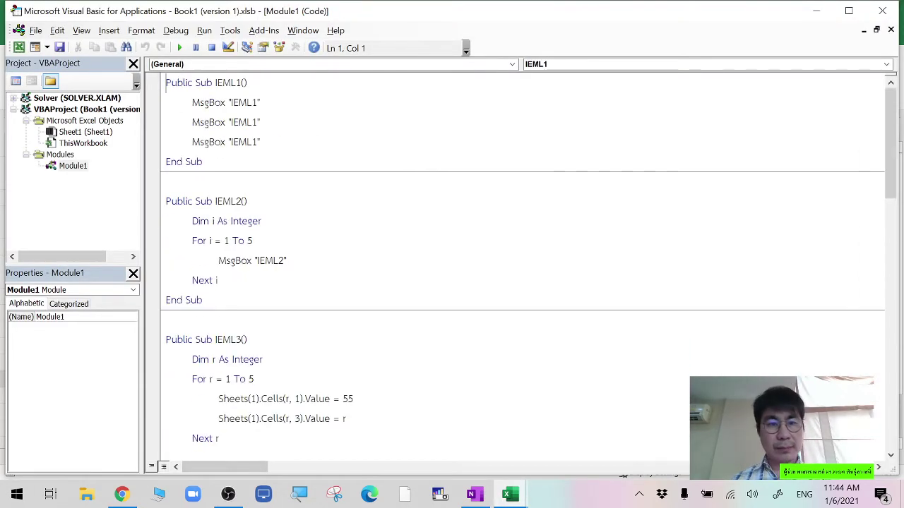
scroll(452, 269, "down", 8)
scroll(452, 269, "down", 2)
scroll(452, 268, "up", 1)
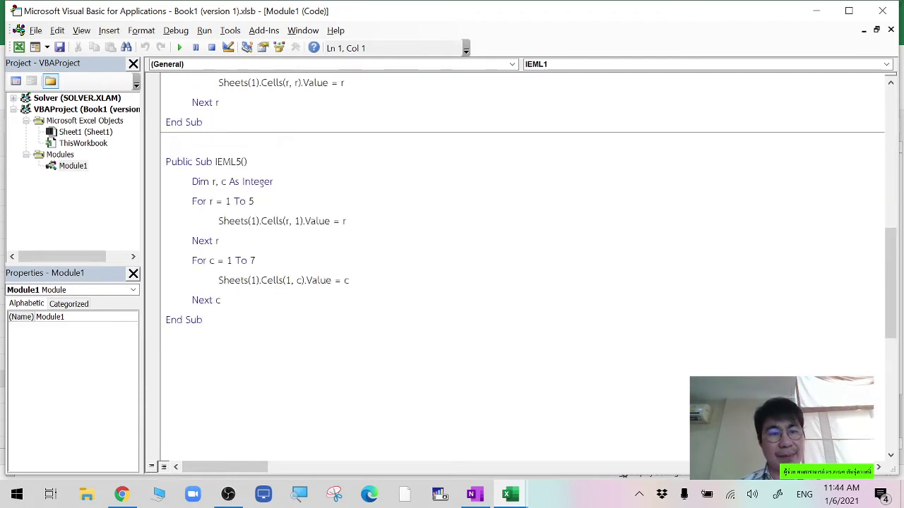
scroll(452, 269, "down", 1)
left_click(169, 221)
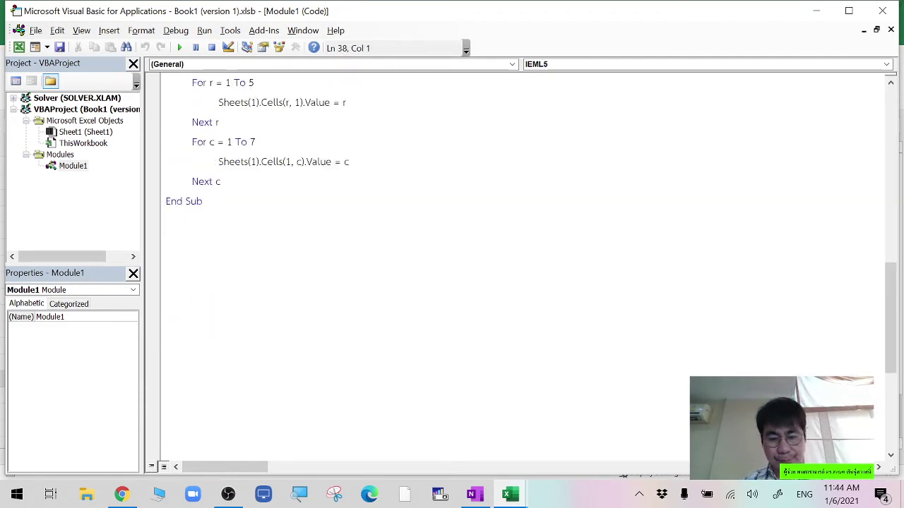
key("Return")
Type the procedure header 'Public Sub IEMLAvd'
type("p")
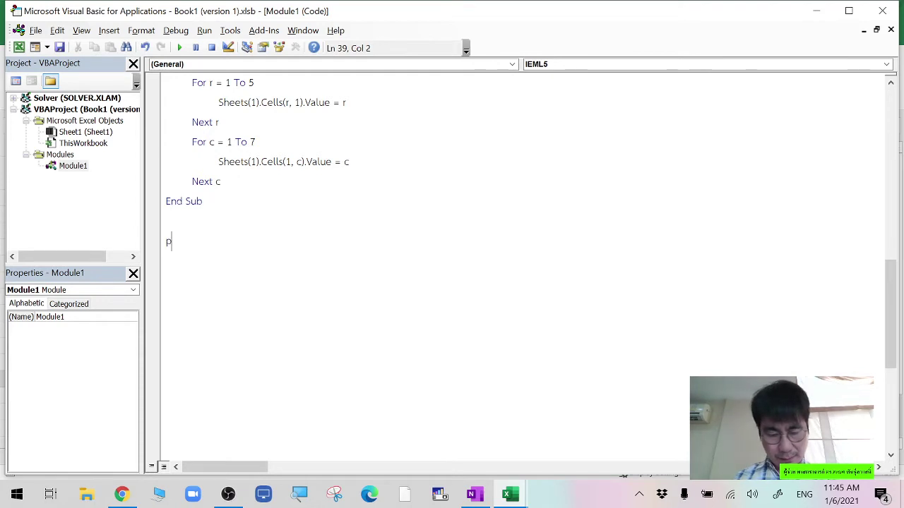
type("u")
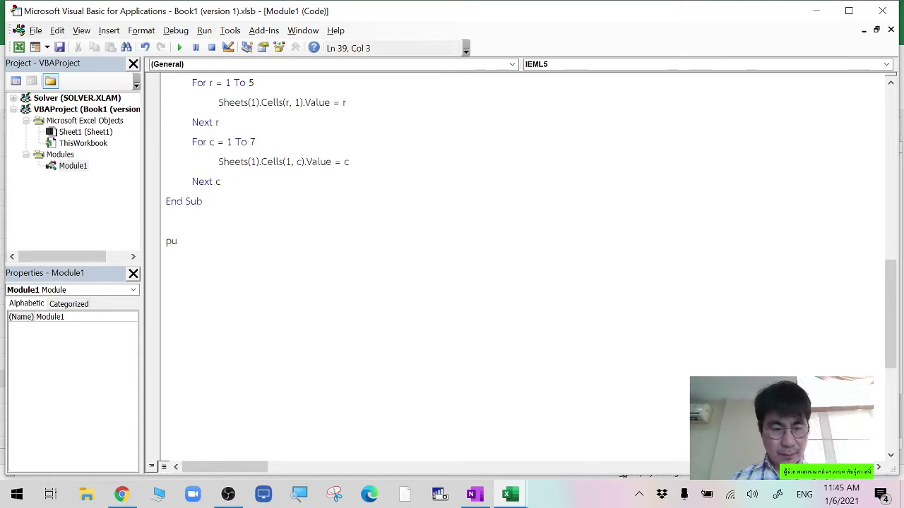
key("alt+Tab")
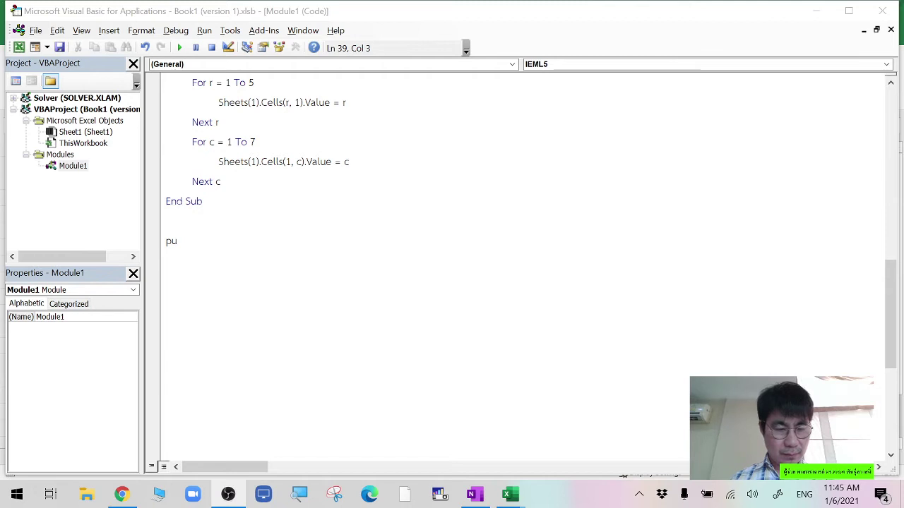
key("alt+Tab")
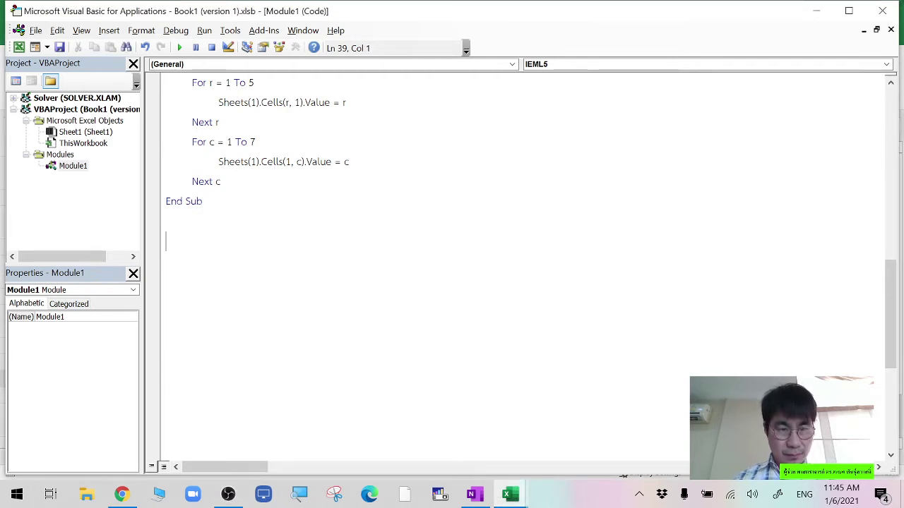
type("pul")
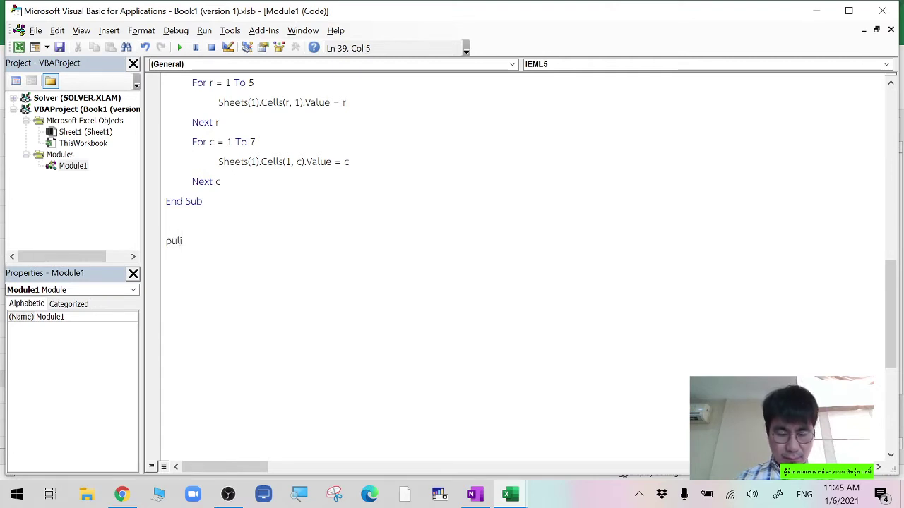
type("i")
key("BackSpace")
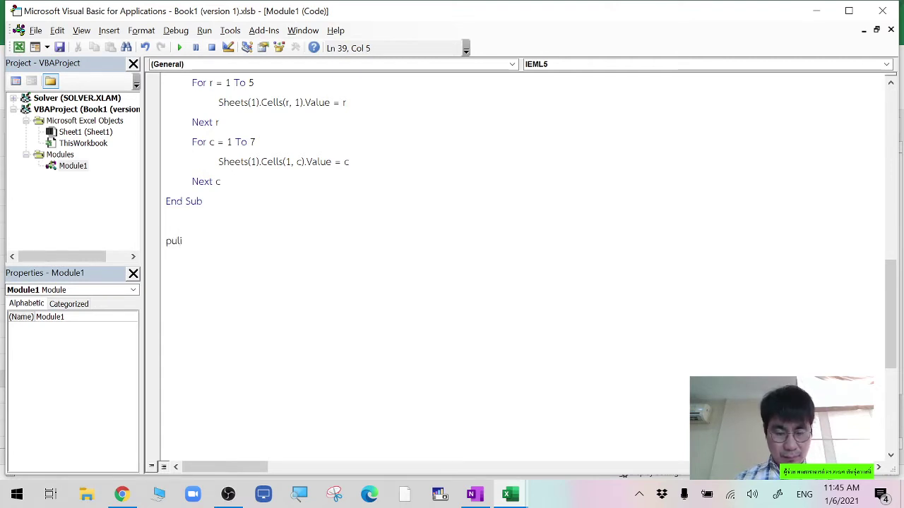
type("i")
key("BackSpace")
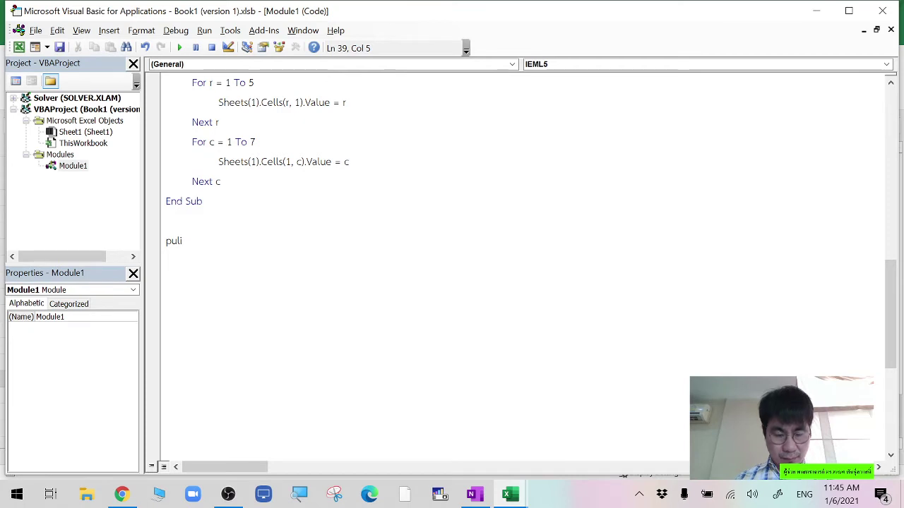
type("c sub ")
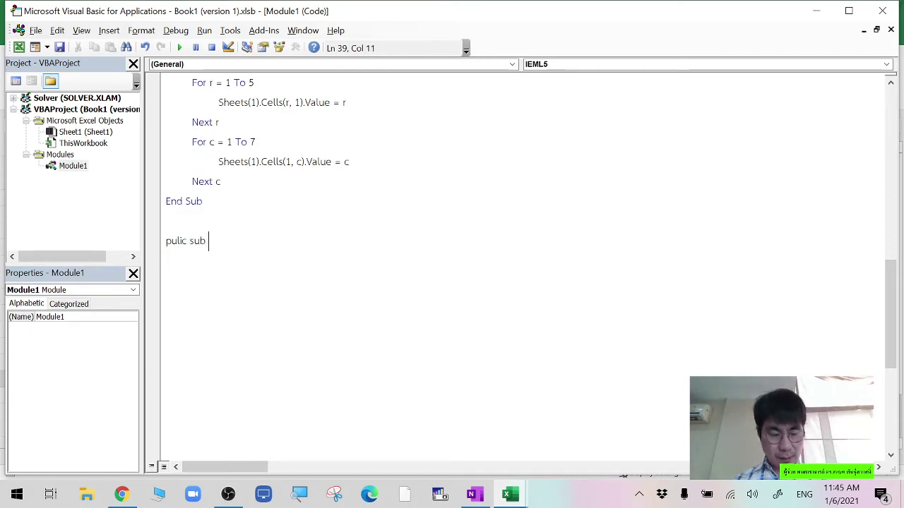
type("l")
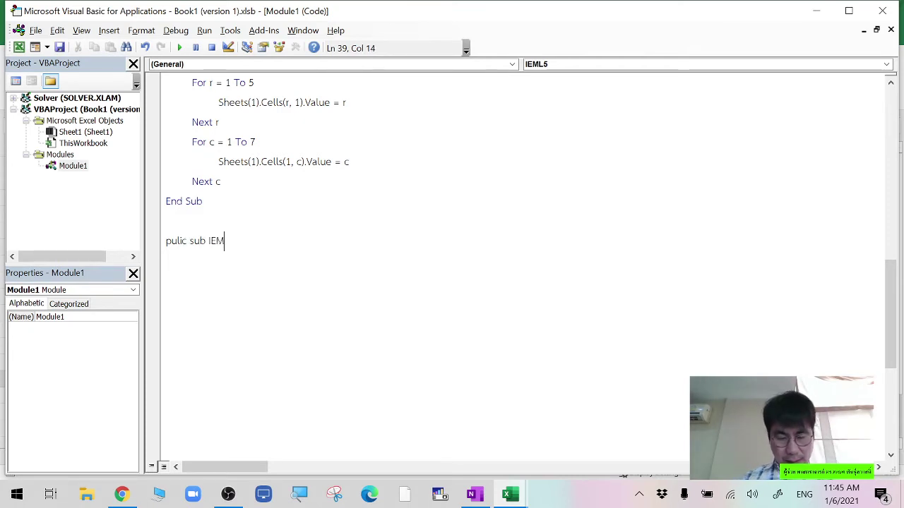
key("Return")
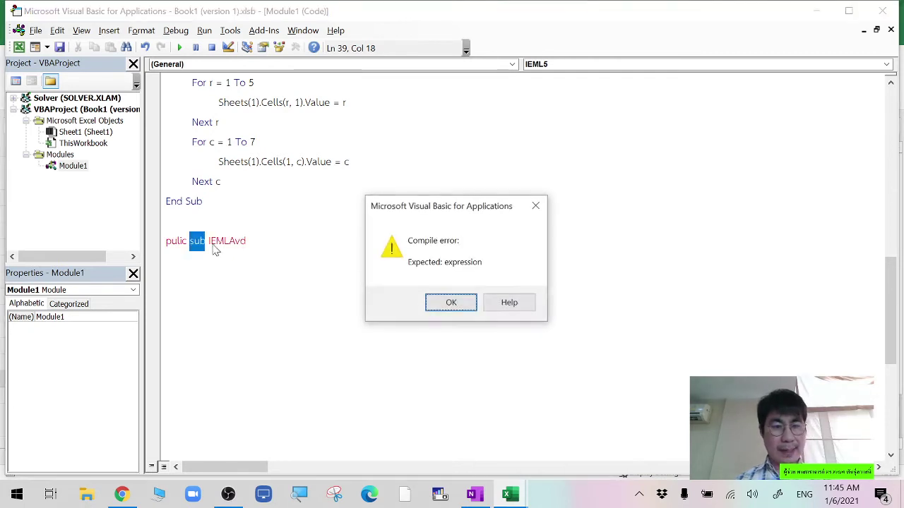
Dismiss the compile error, correct 'pulic' to 'Public', and generate the empty IEMLAvd sub
key("Return")
left_click(187, 241)
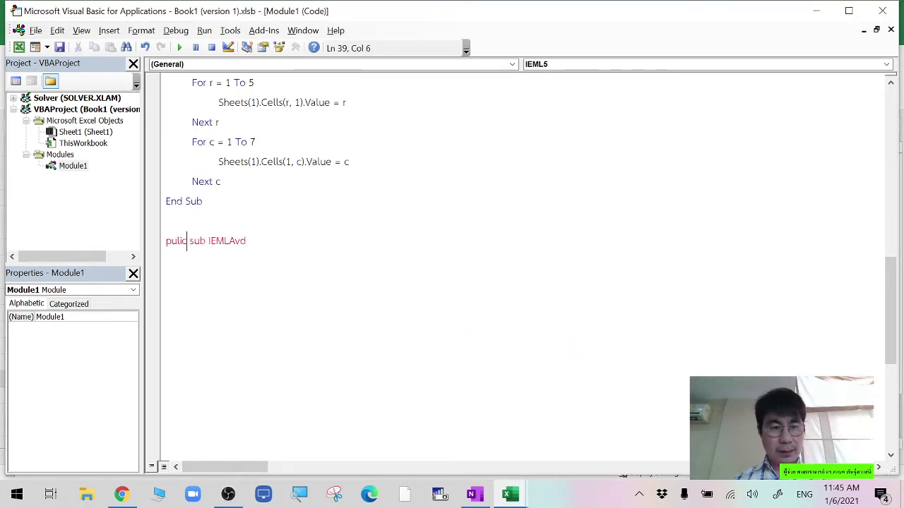
type("b")
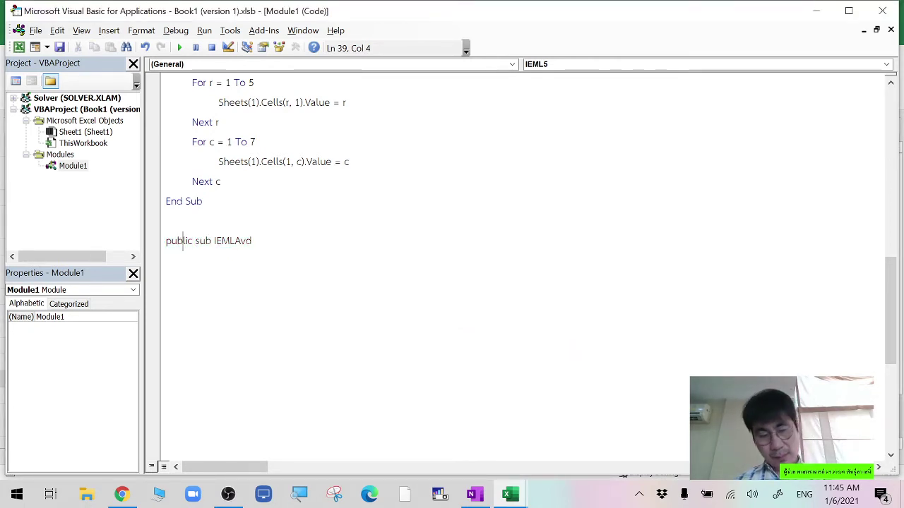
left_click(187, 241)
left_click(221, 241)
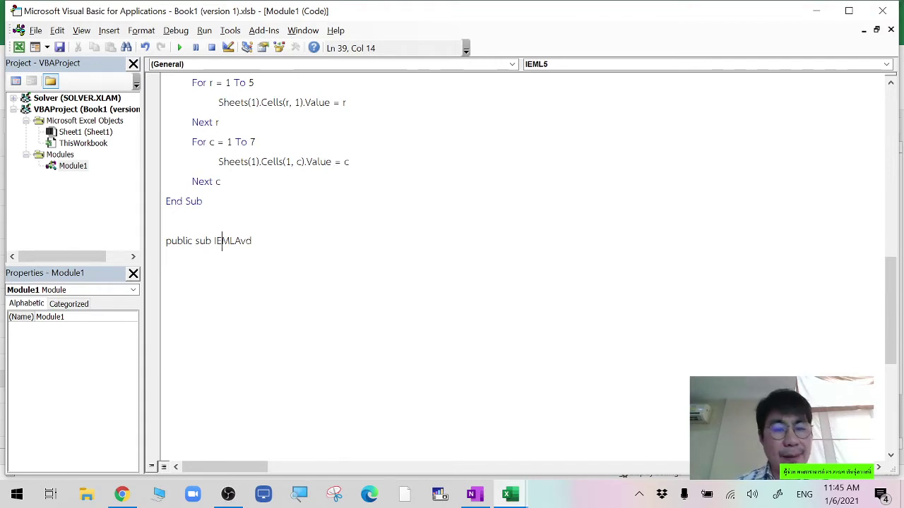
key("Return")
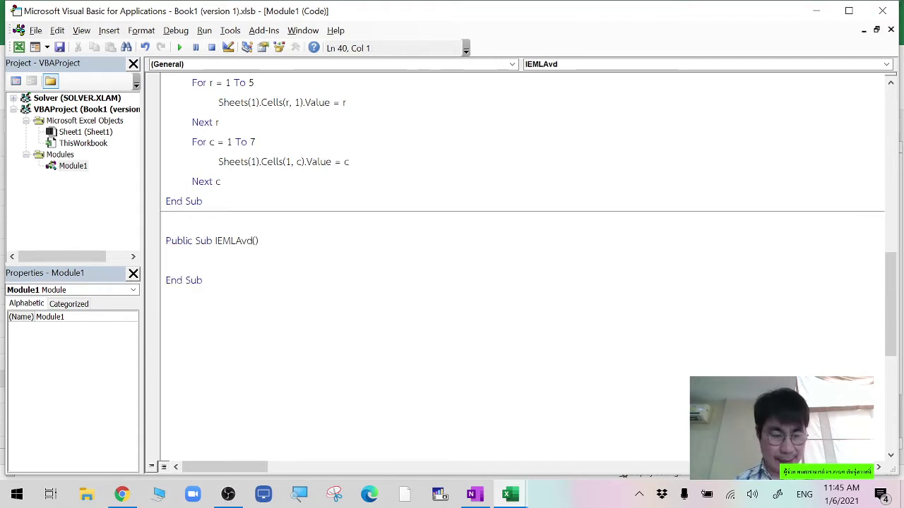
Declare the loop variable as Integer and add the For r = 1 To 5 row loop
key("Tab")
type("for")
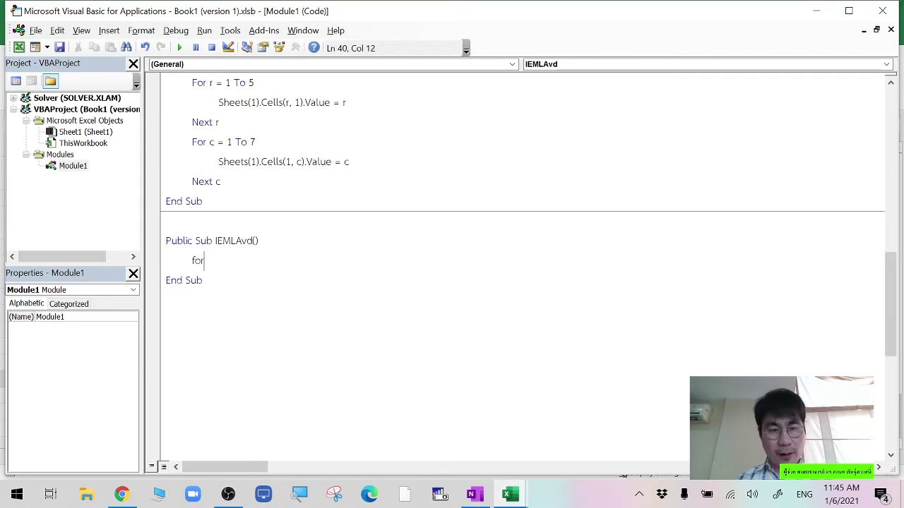
key("BackSpace")
type("dim ")
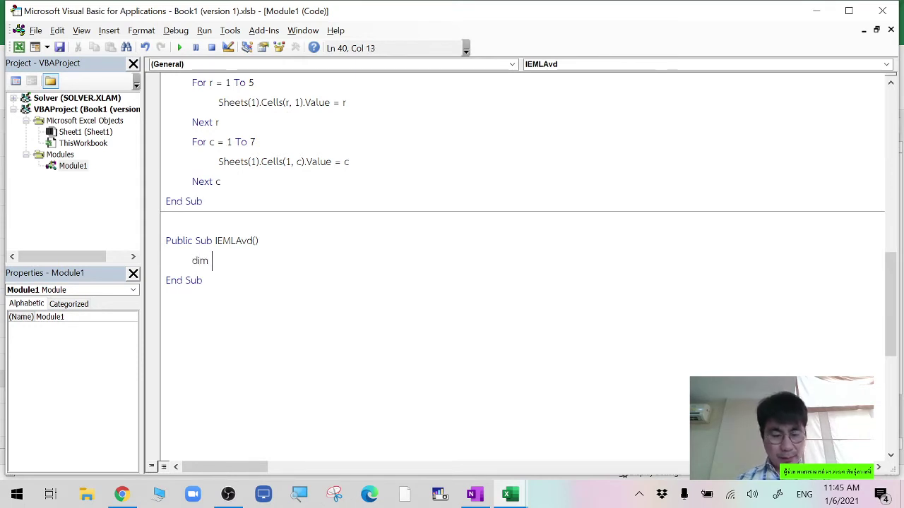
type("r ,c as ")
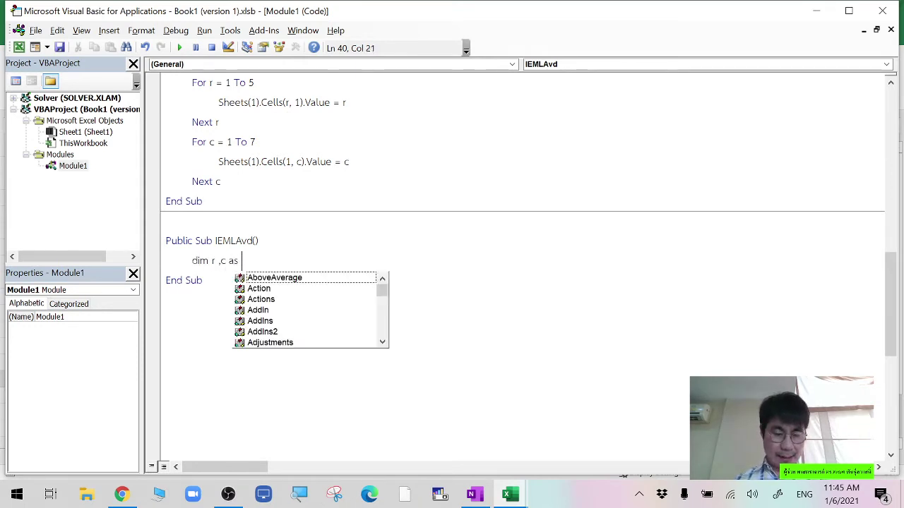
type("int")
key("Return")
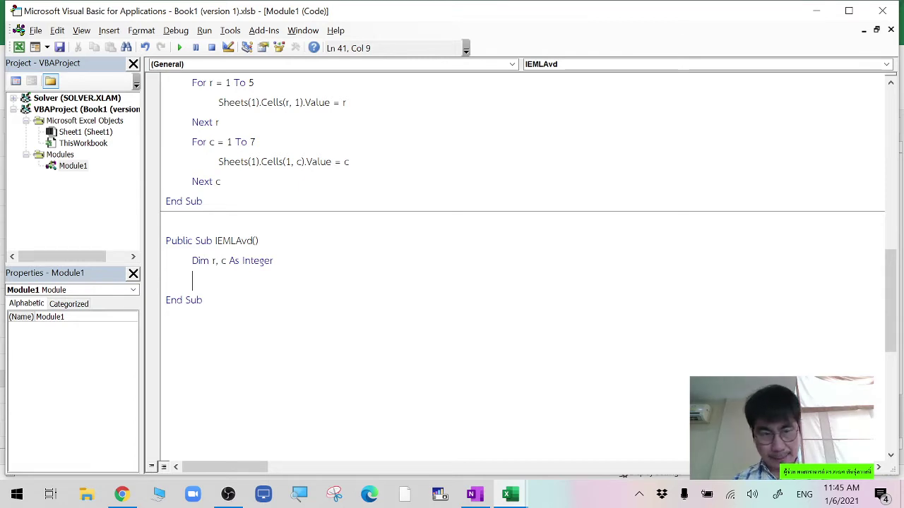
type("for ")
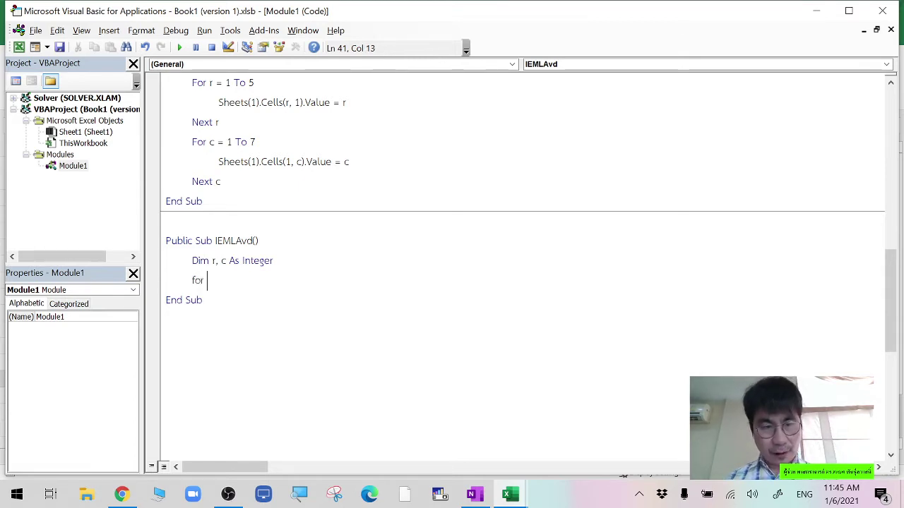
type("r=1")
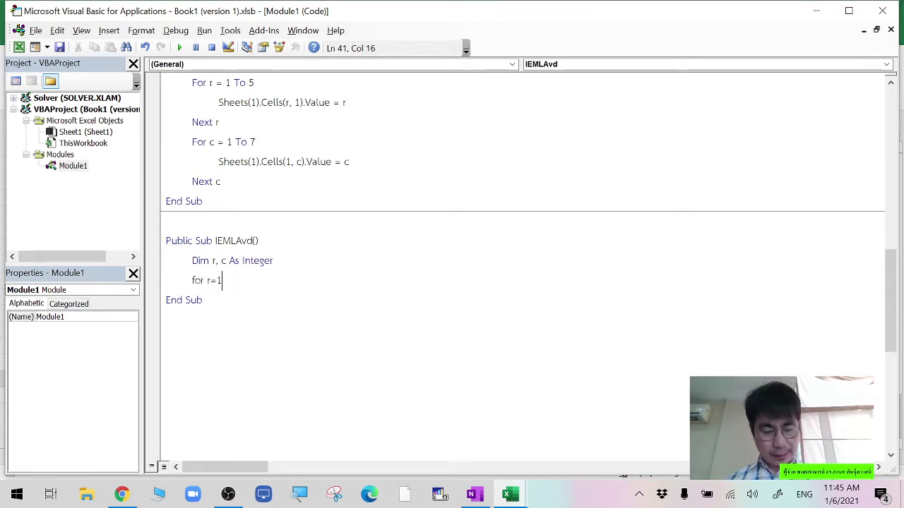
type(" to 5")
key("Return")
type("next r")
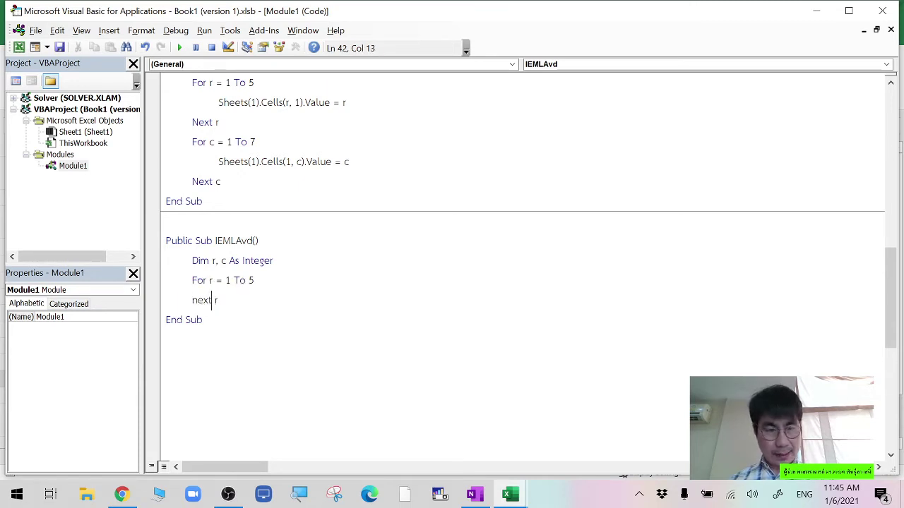
Nest a For c = 1 To 7 … Next c column loop inside the row loop
key("Left")
key("Return")
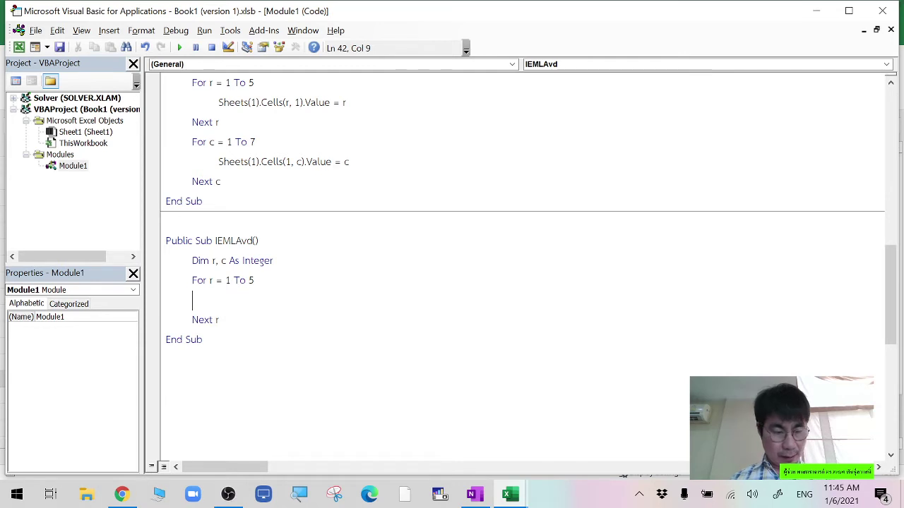
key("Tab")
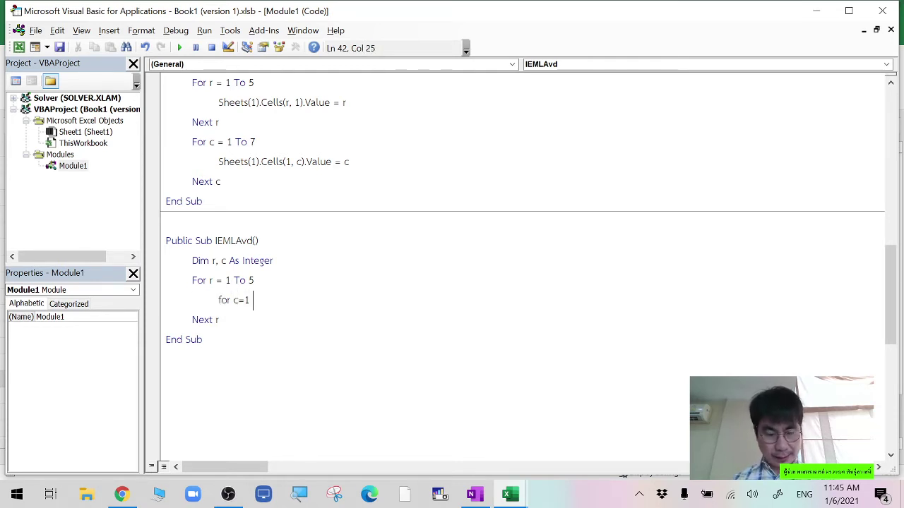
type("to 7")
key("Return")
type("n")
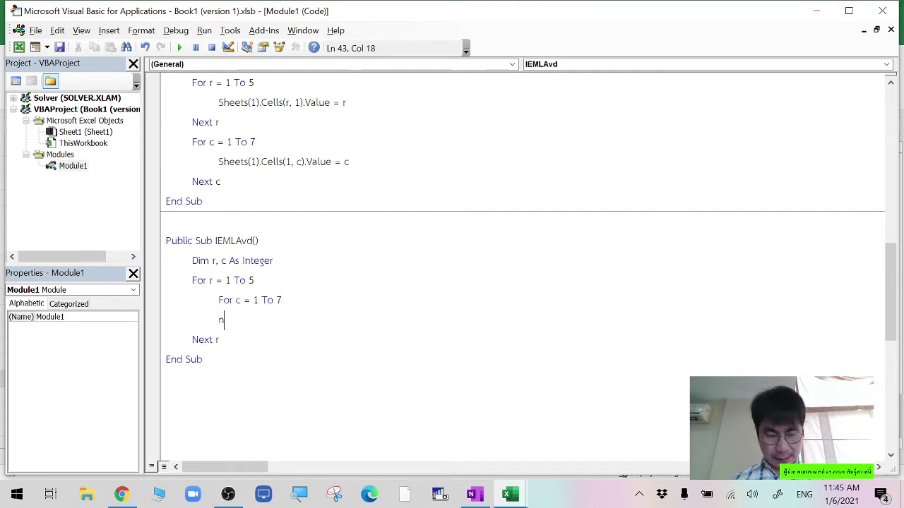
type("ext c")
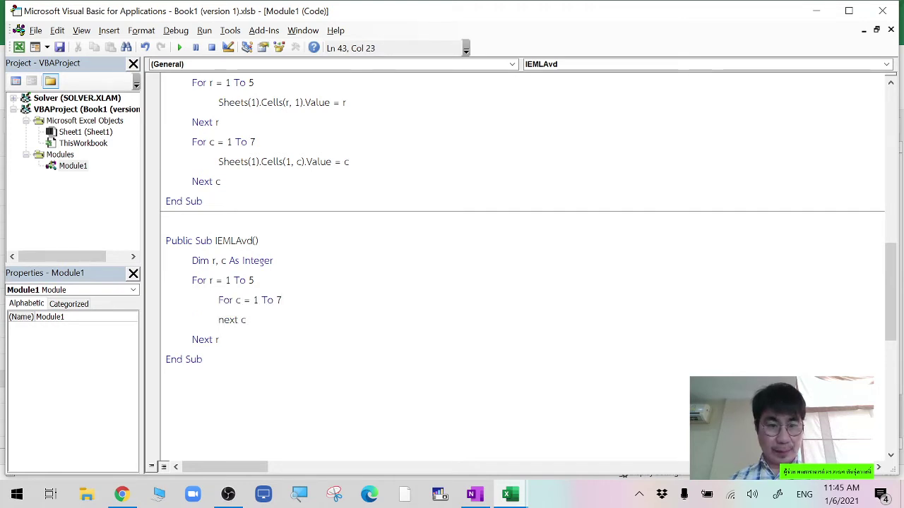
Add Sheets(1).Cells(r, c).Value = "^_^" inside the column loop
left_click(283, 300)
key("Return")
key("Tab")
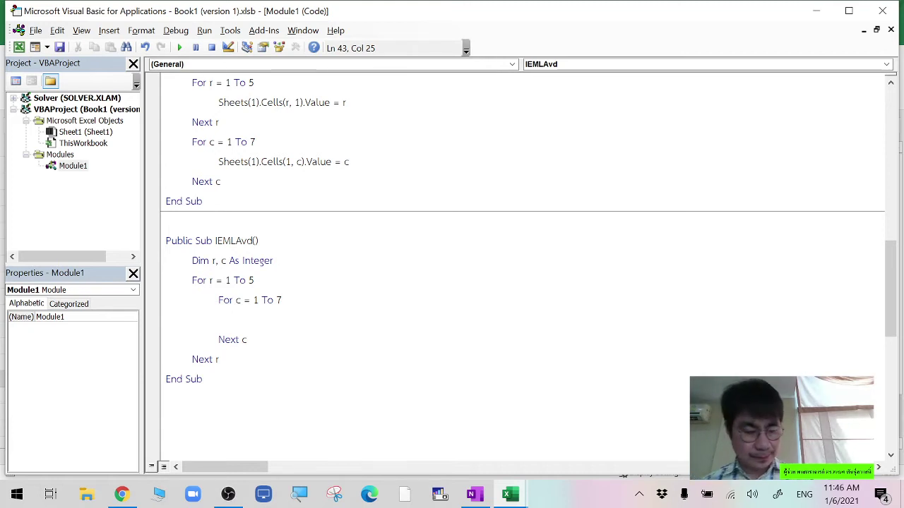
type("sheets(")
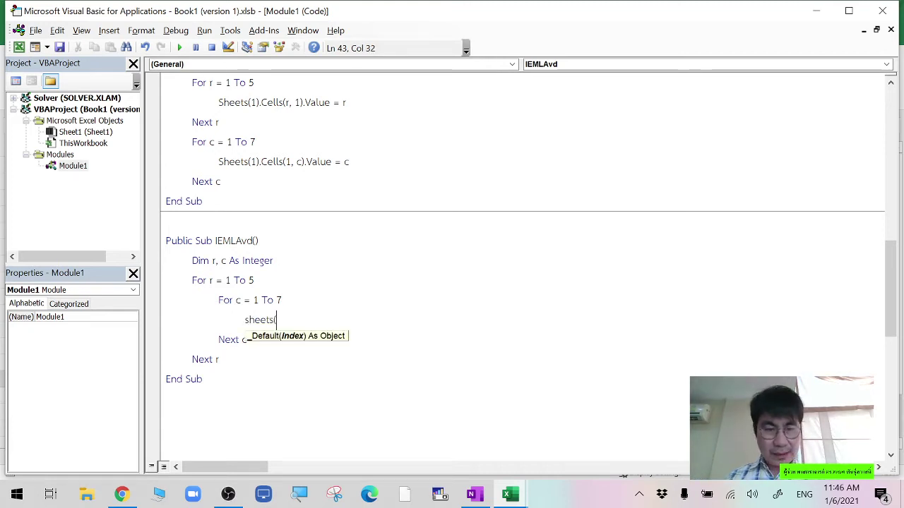
type("1).c")
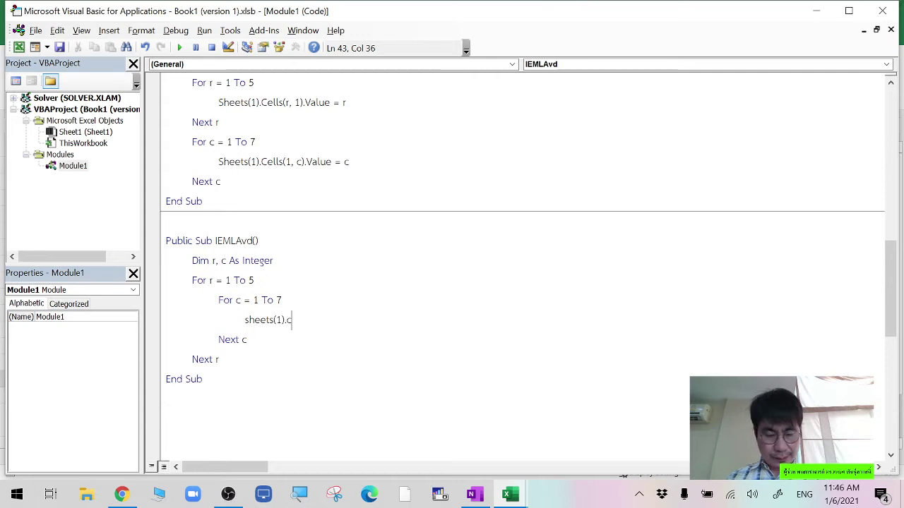
type("ells(r,c")
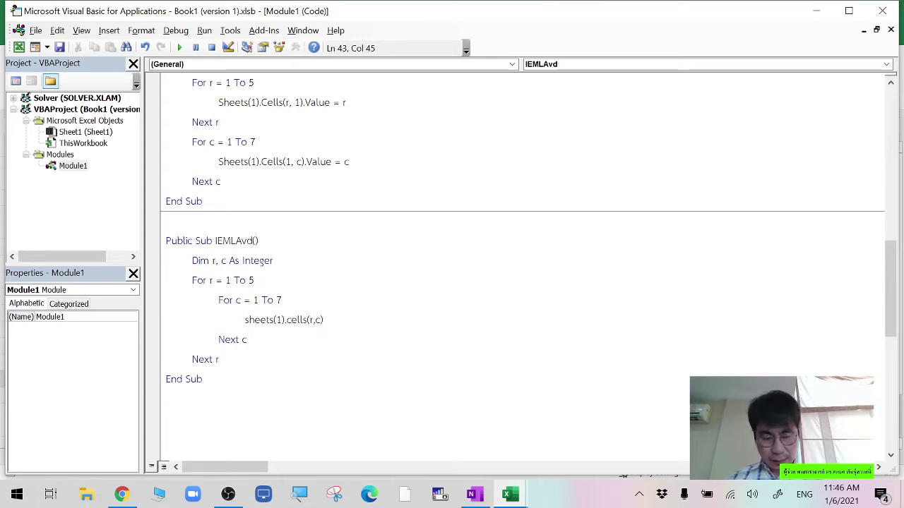
type("alue=")
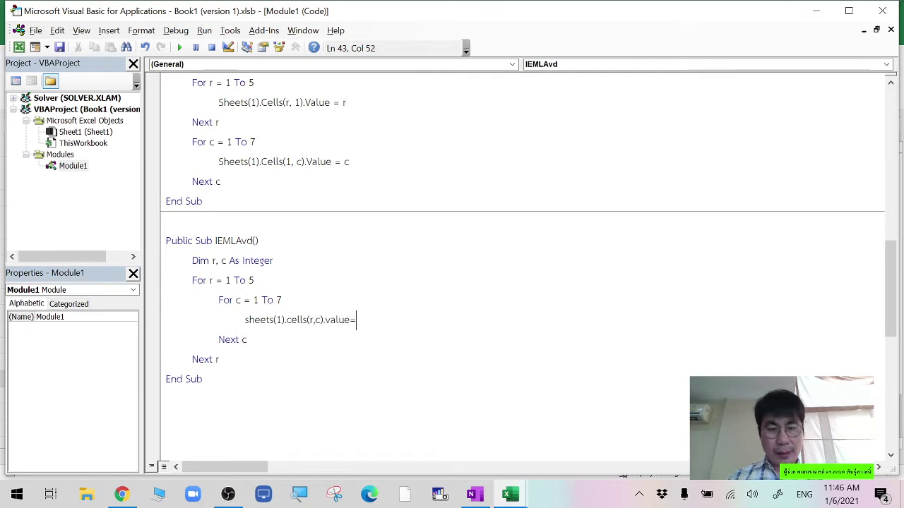
type("\"^^")
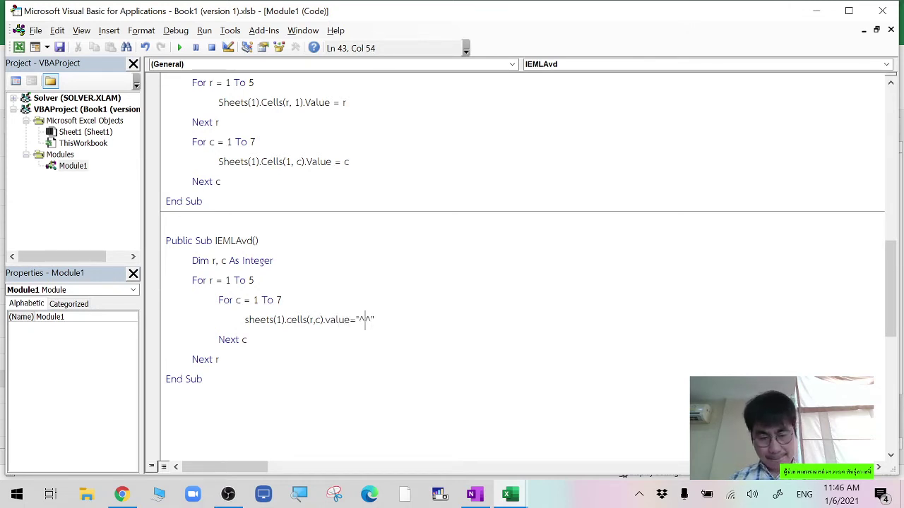
type("_")
left_click(261, 260)
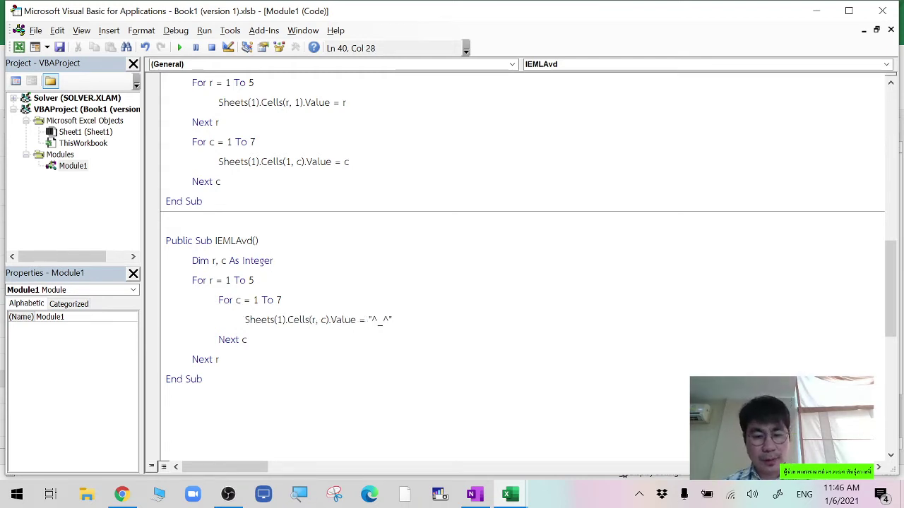
Delete the code picture and clear the old numbers from the whole sheet
mouse_move(506, 495)
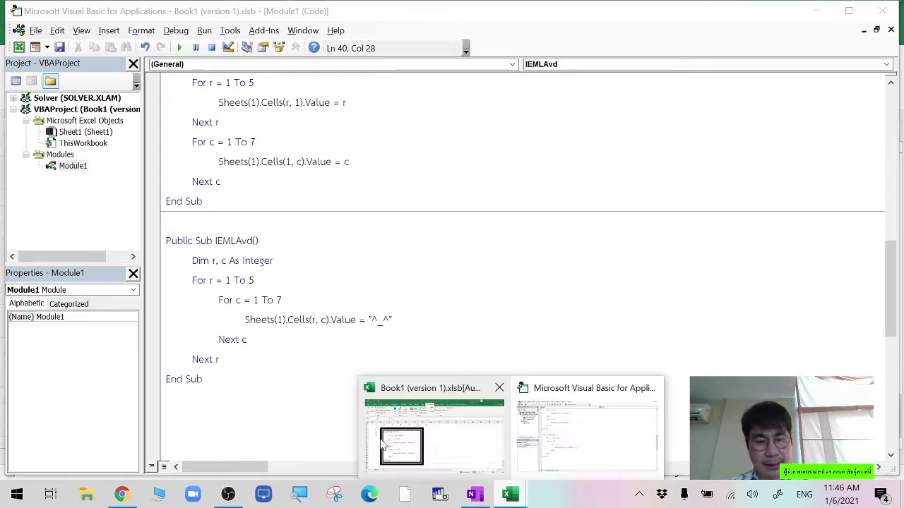
left_click(363, 432)
key("Delete")
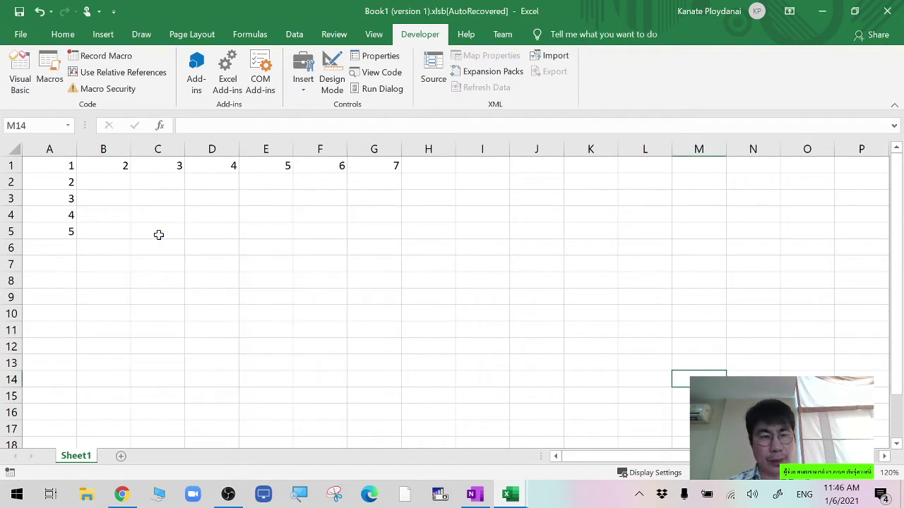
left_click(7, 146)
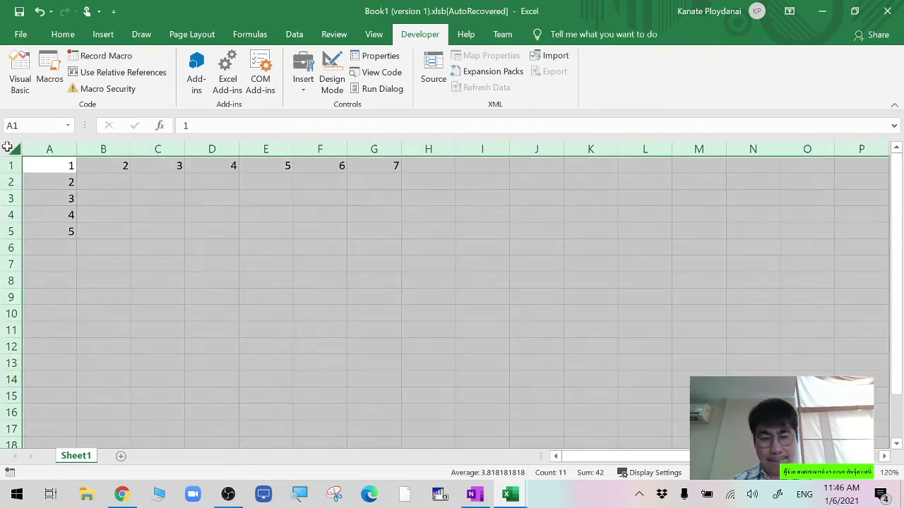
key("Delete")
left_click(523, 280)
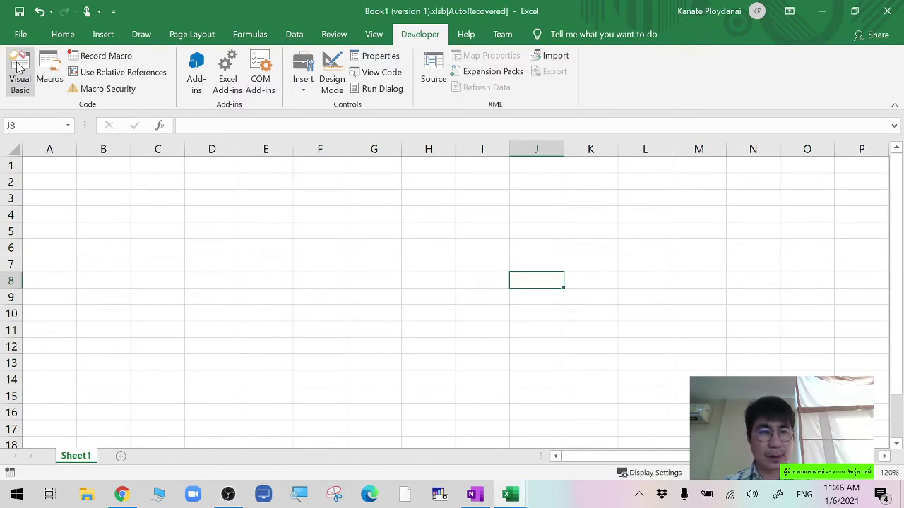
Run the IEMLAvd macro to fill A1:G5 with ^_^ and zoom the sheet to 130%
left_click(49, 71)
left_click(449, 175)
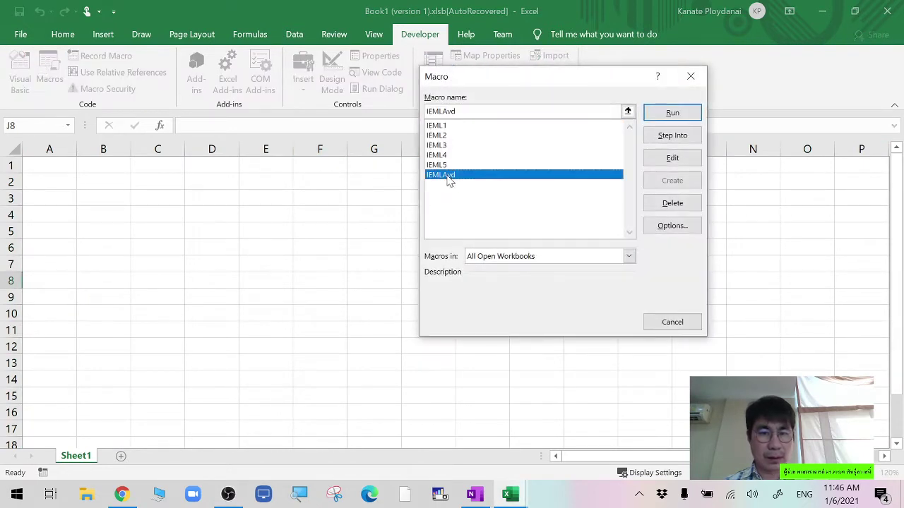
left_click(672, 113)
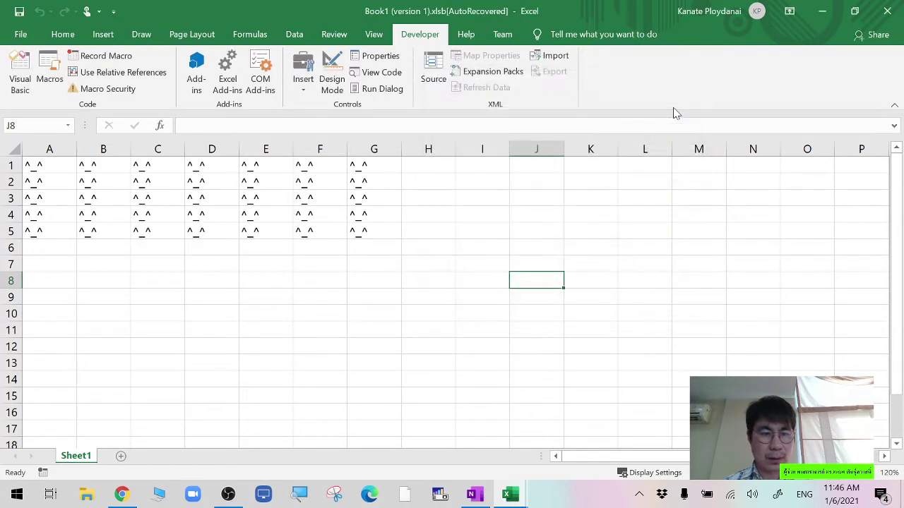
left_click(880, 473)
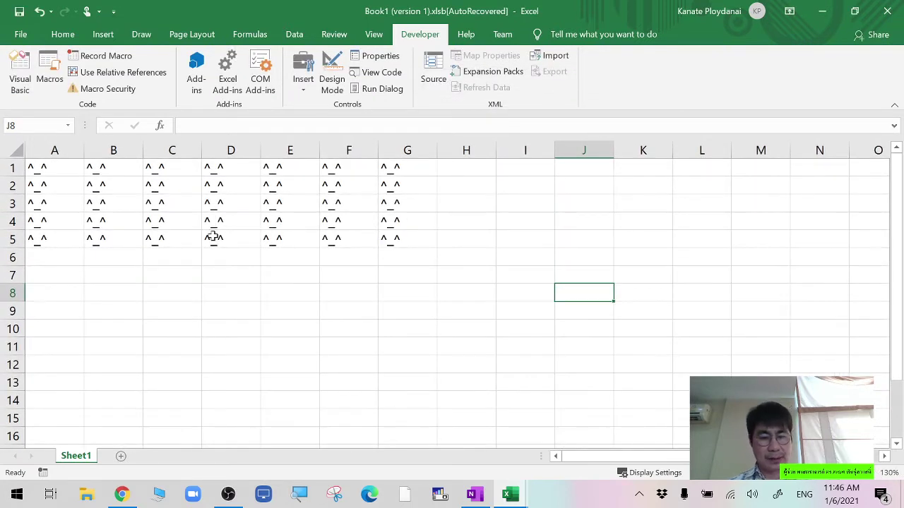
left_click(67, 168)
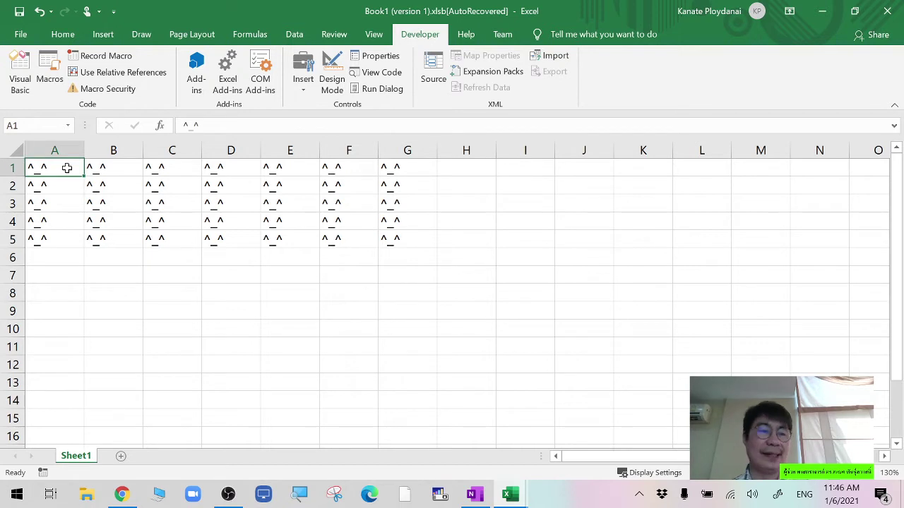
Fill cells A1 through G1 yellow
left_click(74, 35)
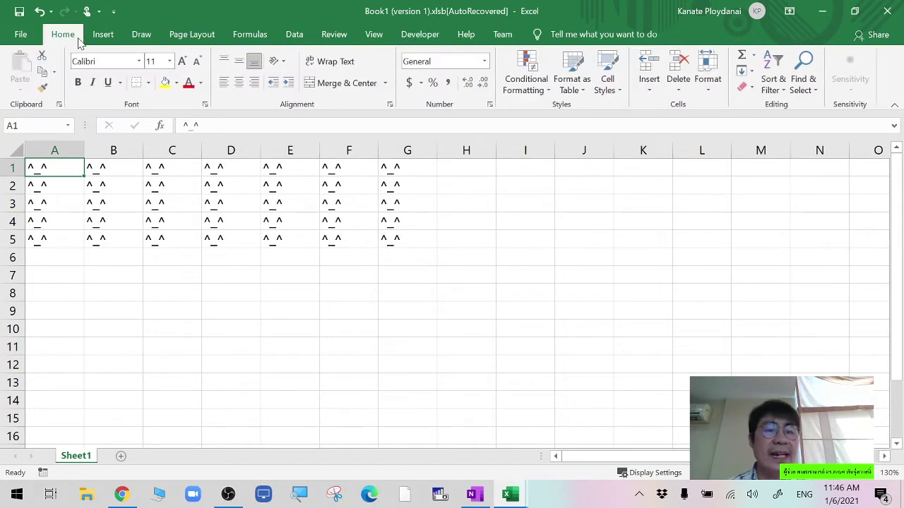
left_click(164, 82)
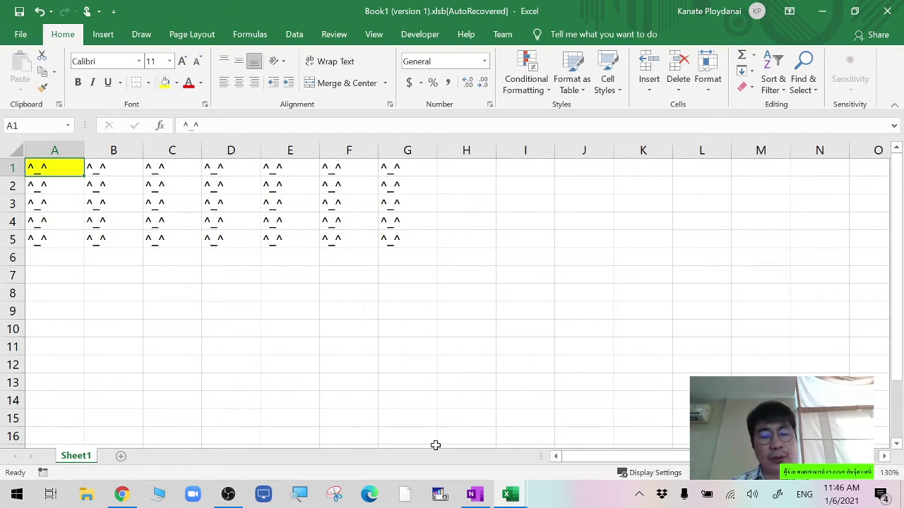
left_click(125, 168)
left_click(164, 82)
left_click(152, 167)
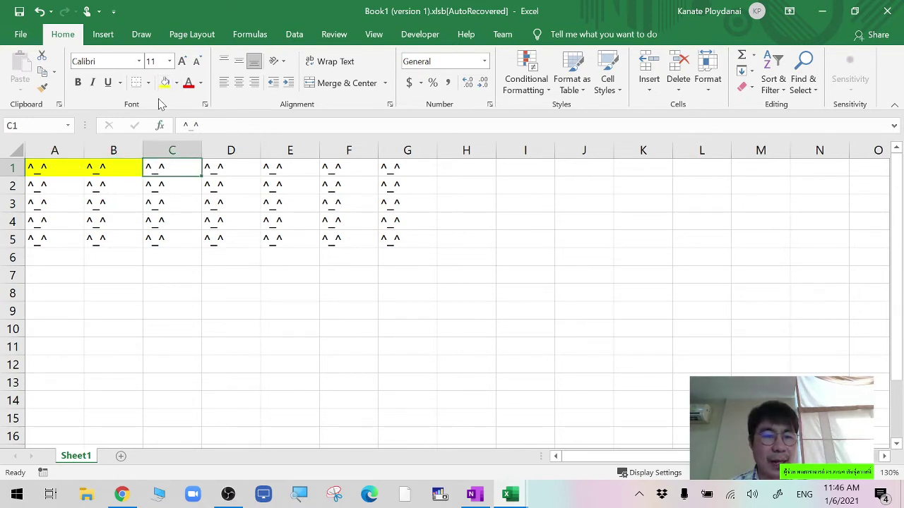
left_click(165, 82)
left_click(220, 167)
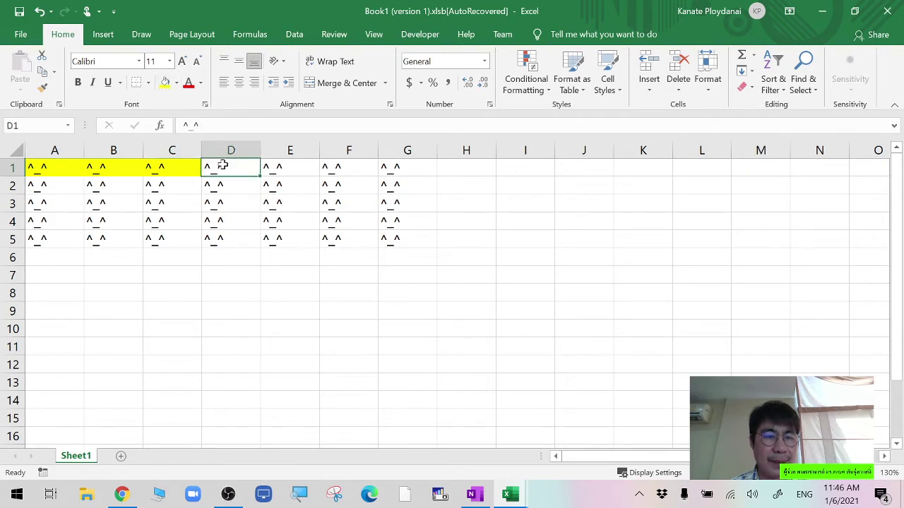
left_click(165, 83)
left_click(268, 167)
left_click(165, 83)
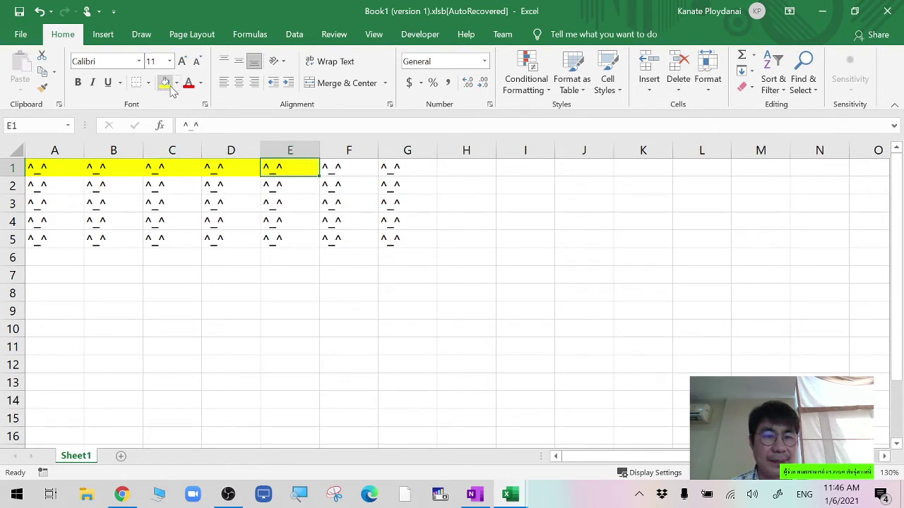
left_click(339, 167)
left_click(165, 83)
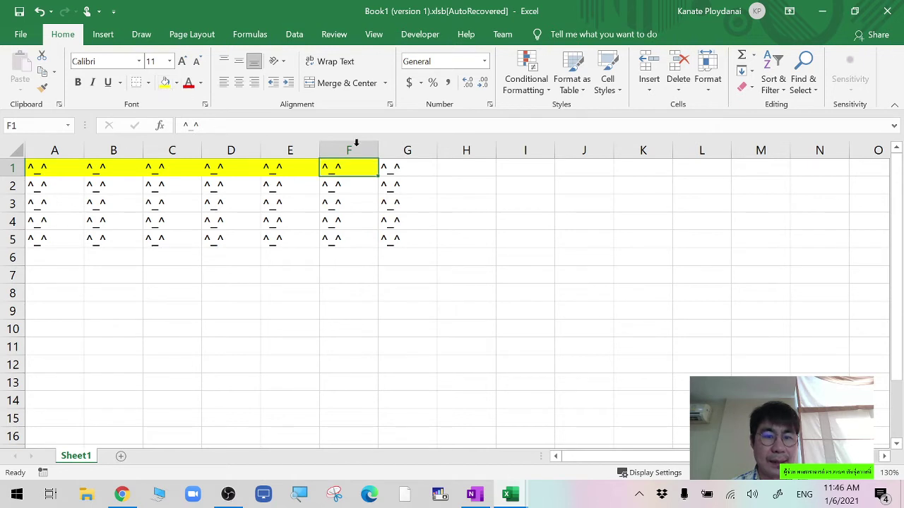
left_click(394, 166)
left_click(165, 83)
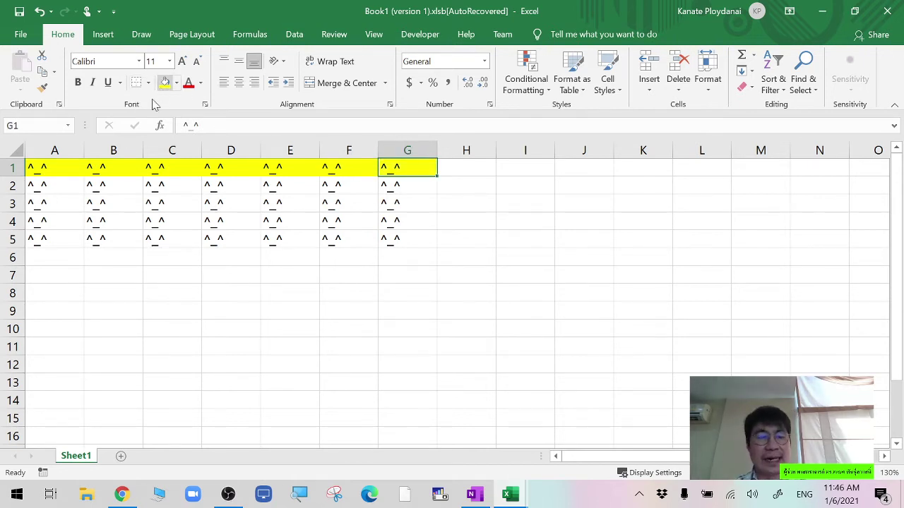
Fill cells A2 through G2 yellow
left_click(59, 187)
left_click(165, 83)
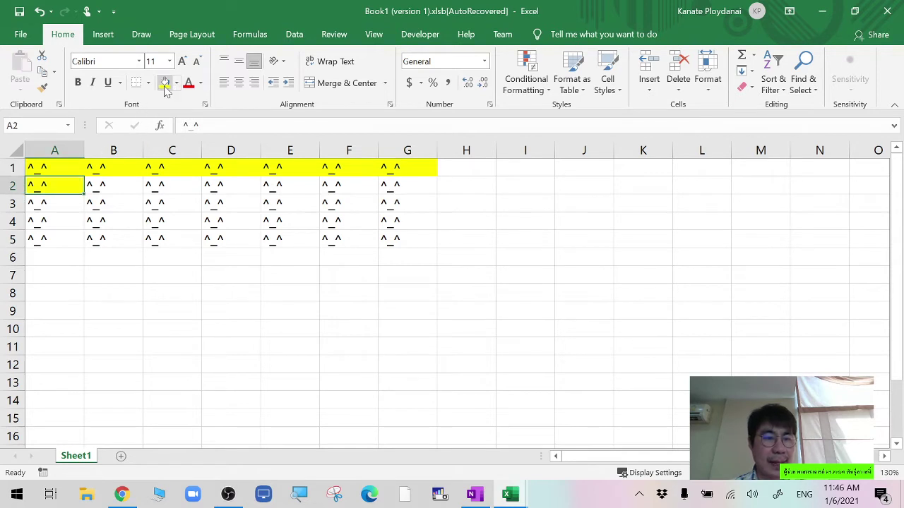
left_click(129, 185)
left_click(164, 83)
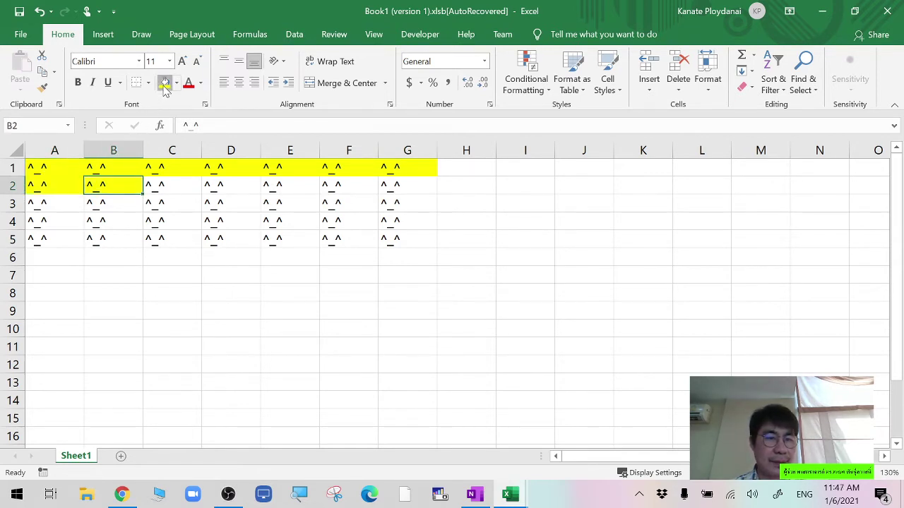
left_click(170, 186)
left_click(165, 83)
left_click(243, 190)
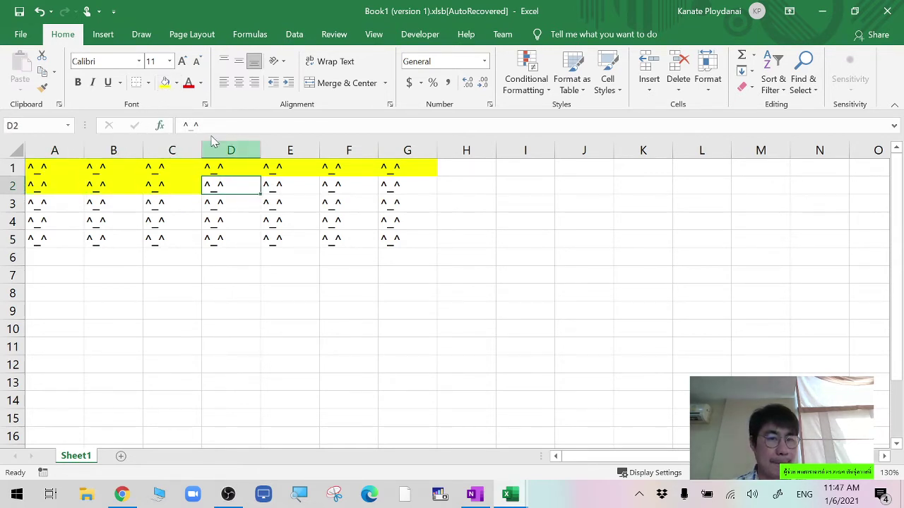
left_click(165, 82)
left_click(288, 186)
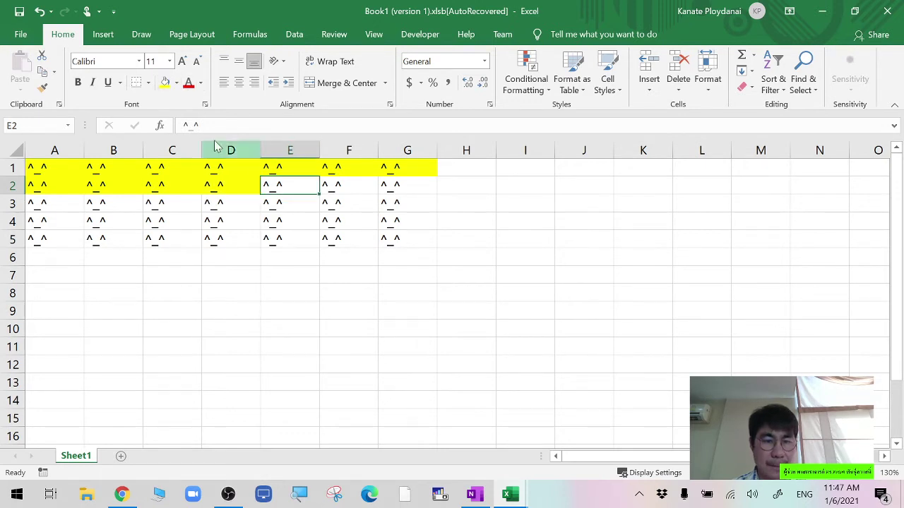
left_click(164, 83)
left_click(336, 187)
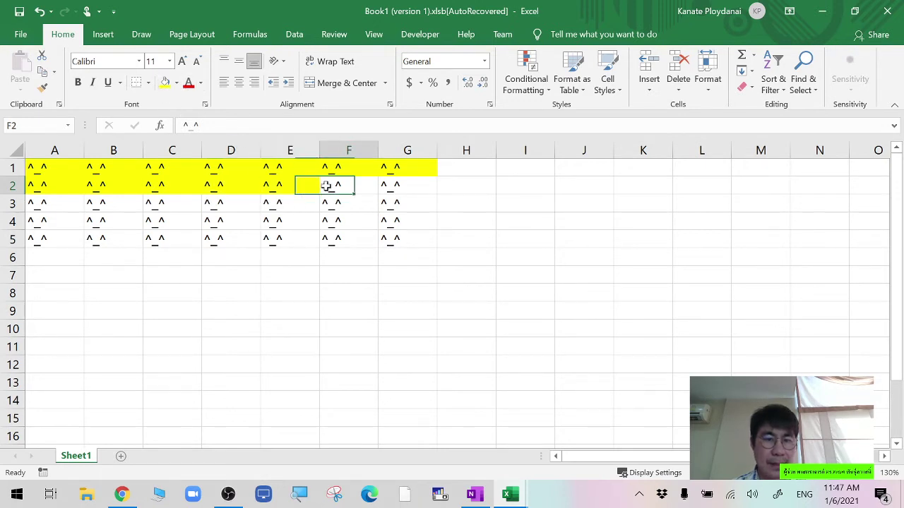
left_click(165, 83)
left_click(410, 182)
left_click(164, 82)
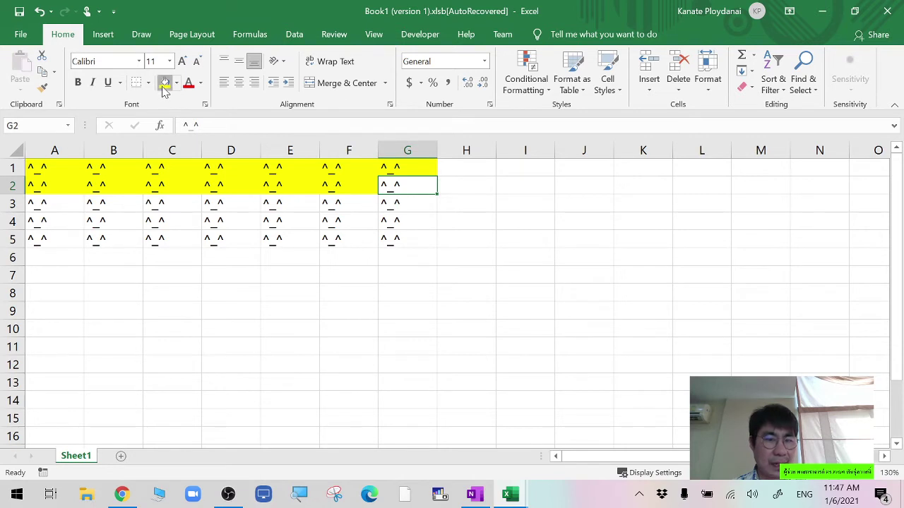
Fill cells A3, B3, C3 and G5 yellow
left_click(164, 82)
left_click(61, 208)
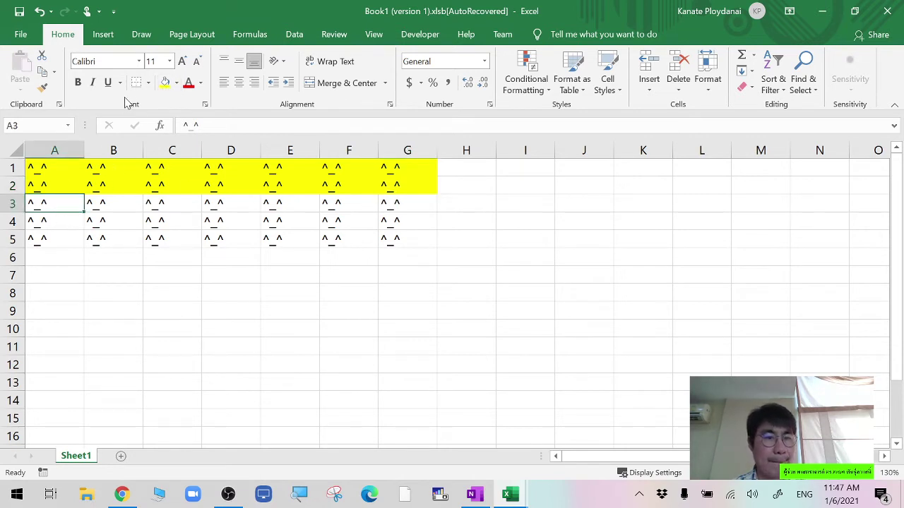
left_click(165, 83)
left_click(120, 203)
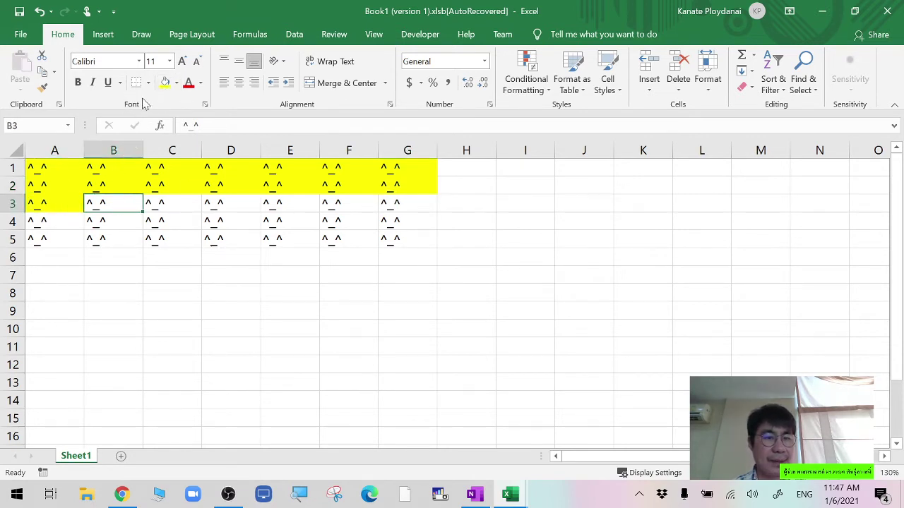
left_click(167, 82)
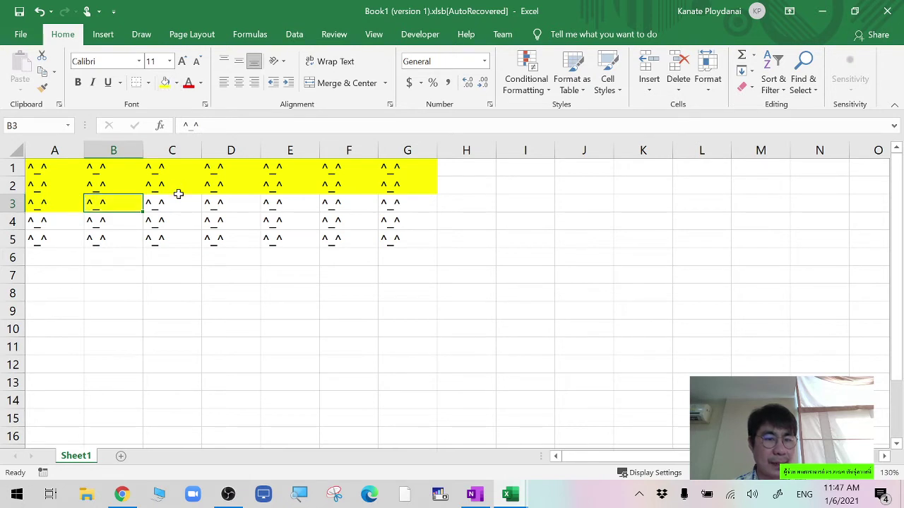
left_click(178, 205)
left_click(165, 82)
left_click(393, 238)
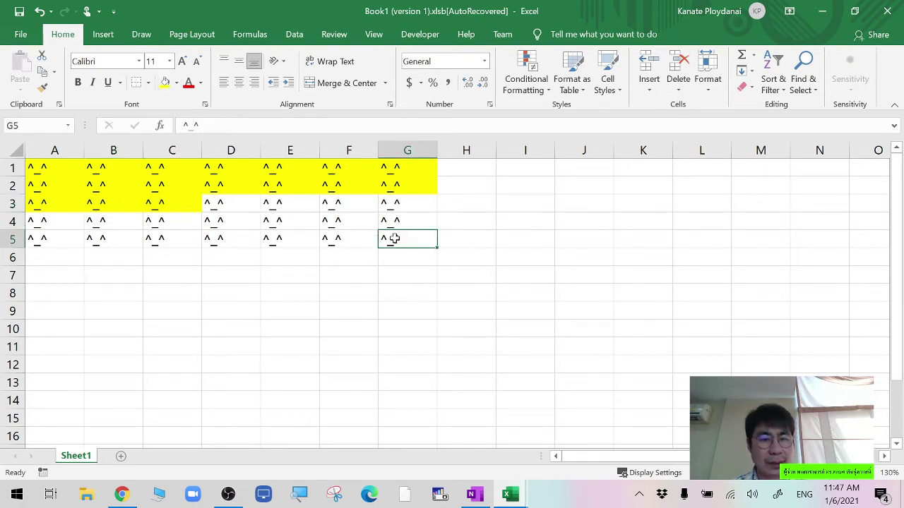
left_click(165, 83)
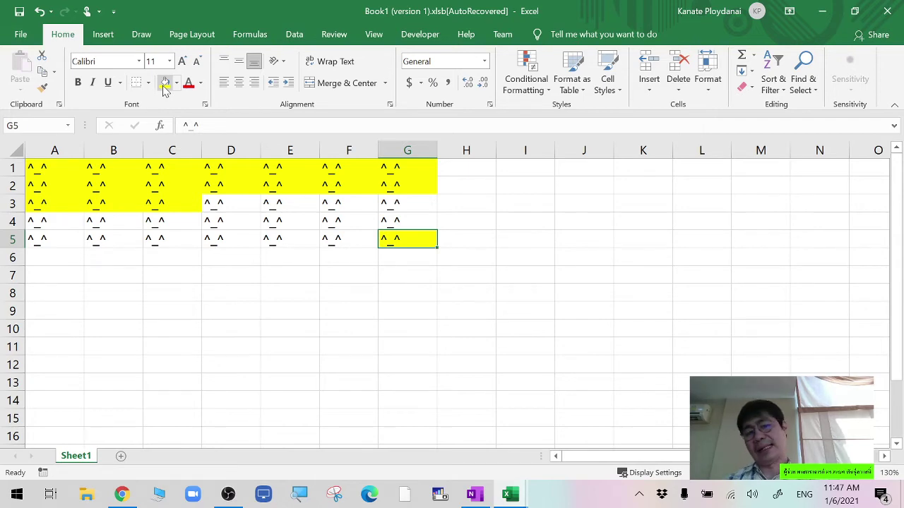
mouse_move(506, 494)
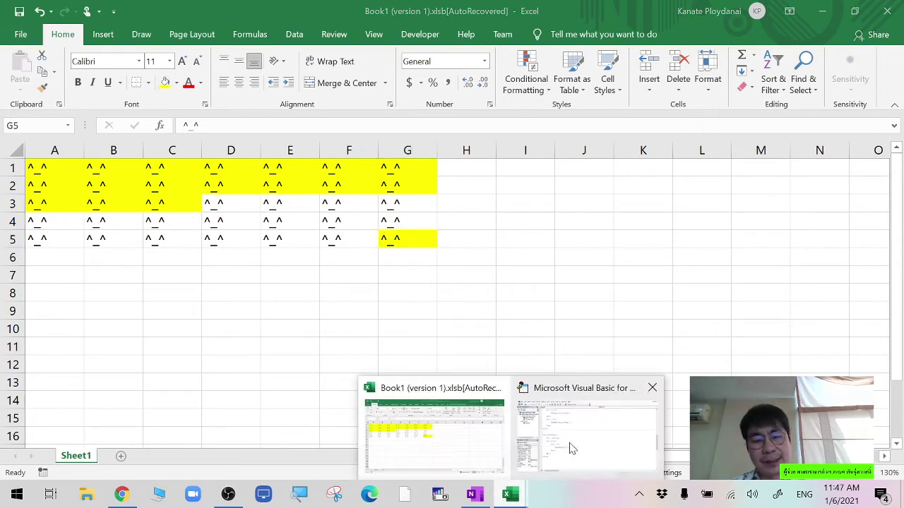
left_click(571, 446)
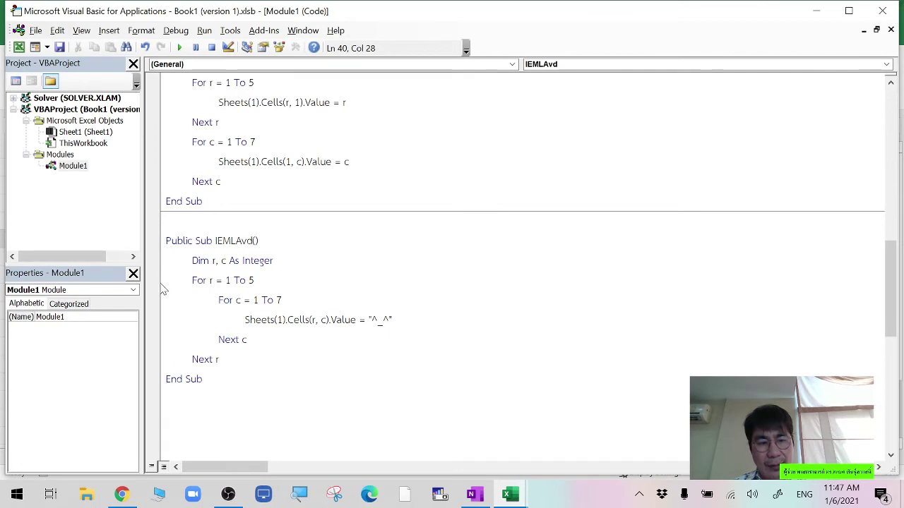
left_click(159, 283)
left_click(160, 362)
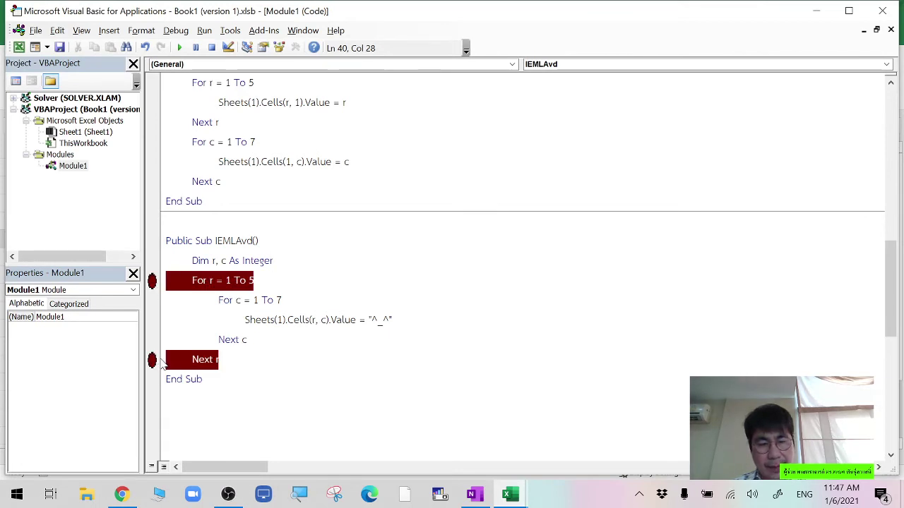
left_click(154, 284)
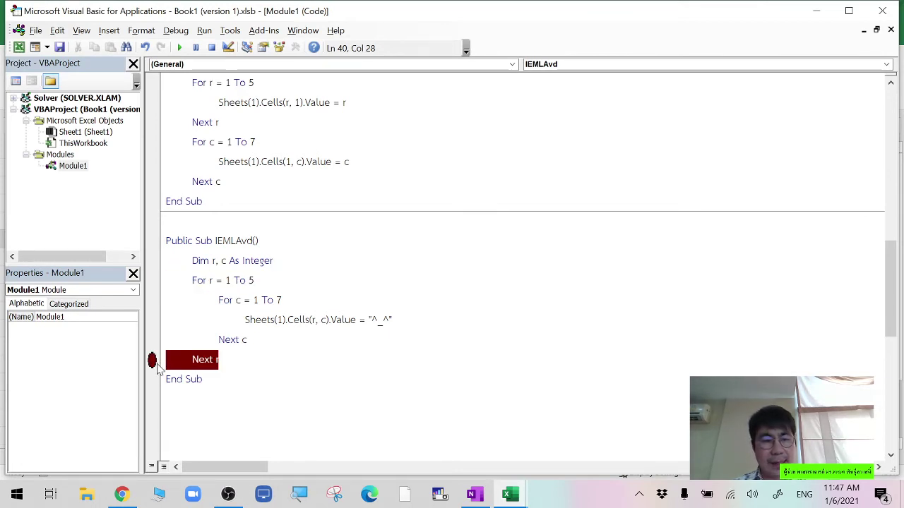
left_click(158, 362)
left_click(154, 282)
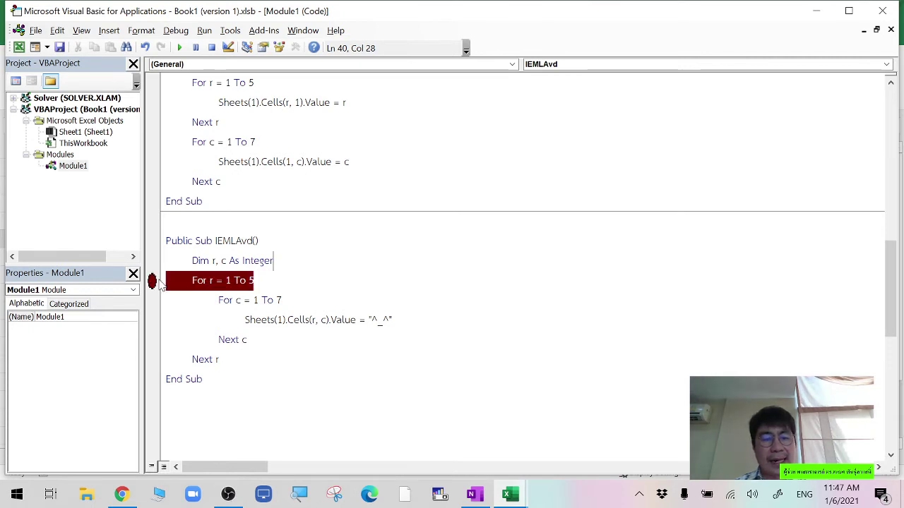
left_click(158, 362)
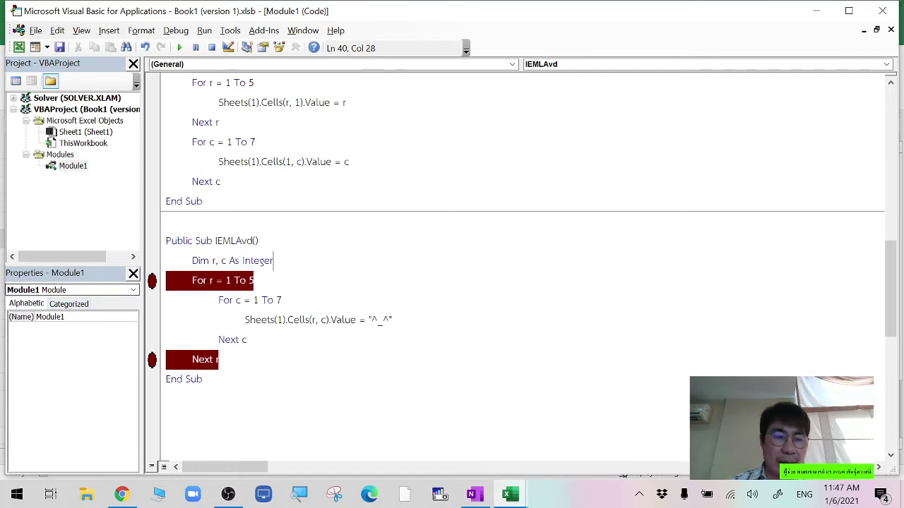
left_click(152, 281)
left_click(151, 359)
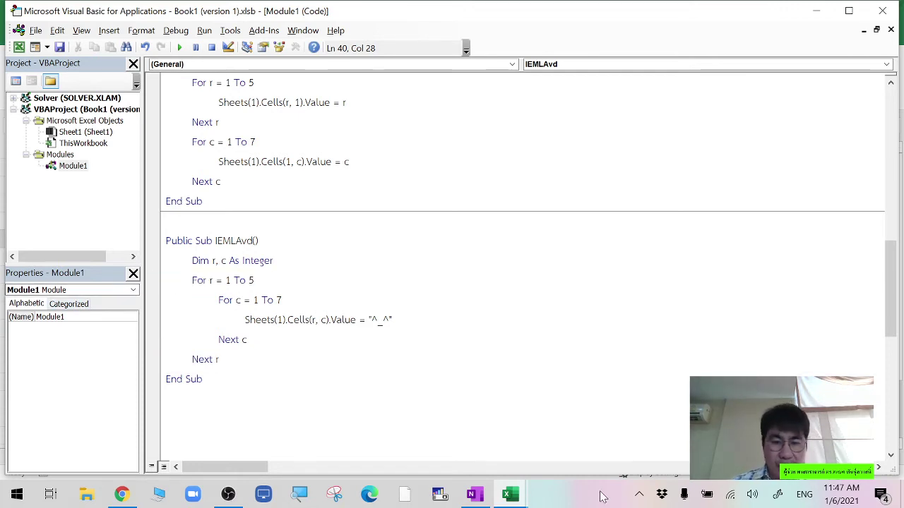
mouse_move(506, 494)
left_click(414, 382)
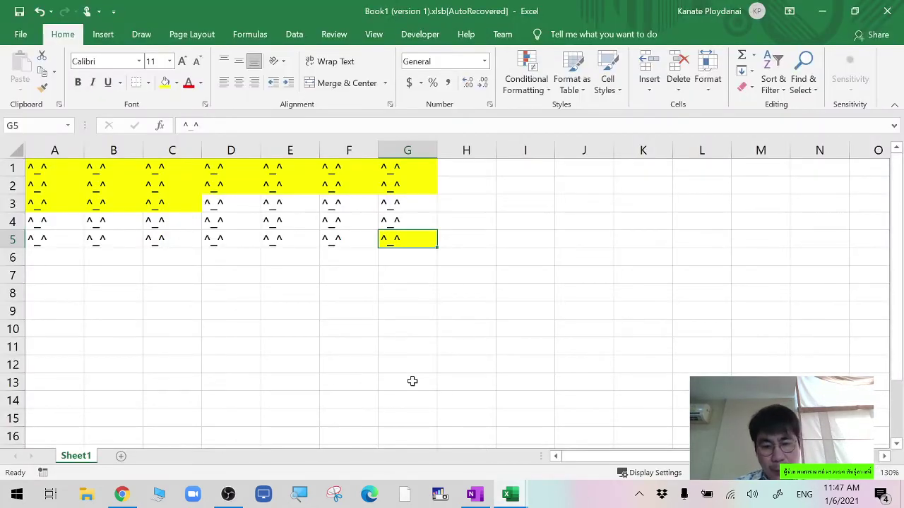
Delete rows 1–5 to empty the sheet, then bring the IEMLAvd code back up in VBA
left_click_drag(13, 167, 15, 238)
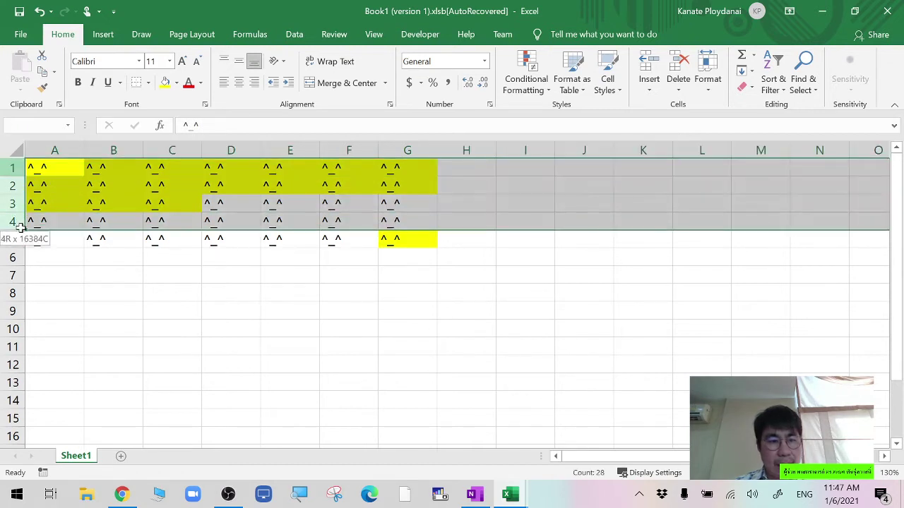
right_click(21, 240)
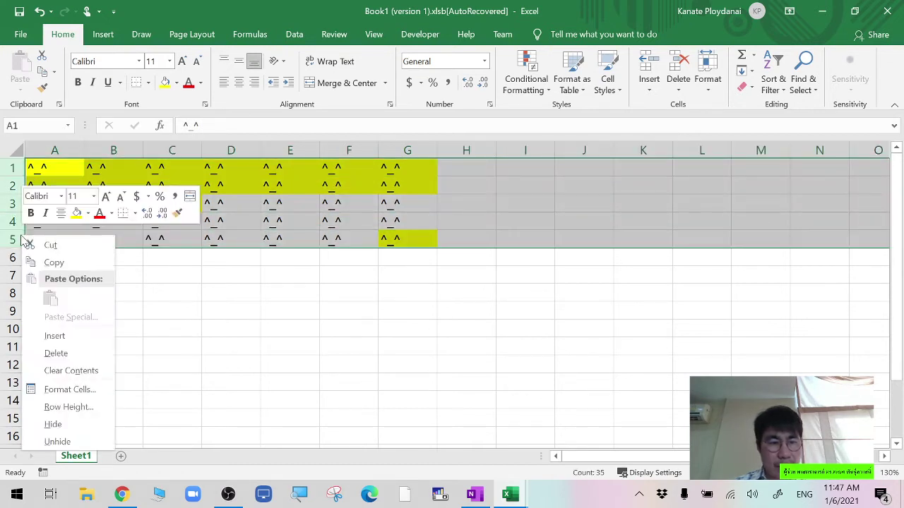
left_click(86, 353)
left_click(536, 317)
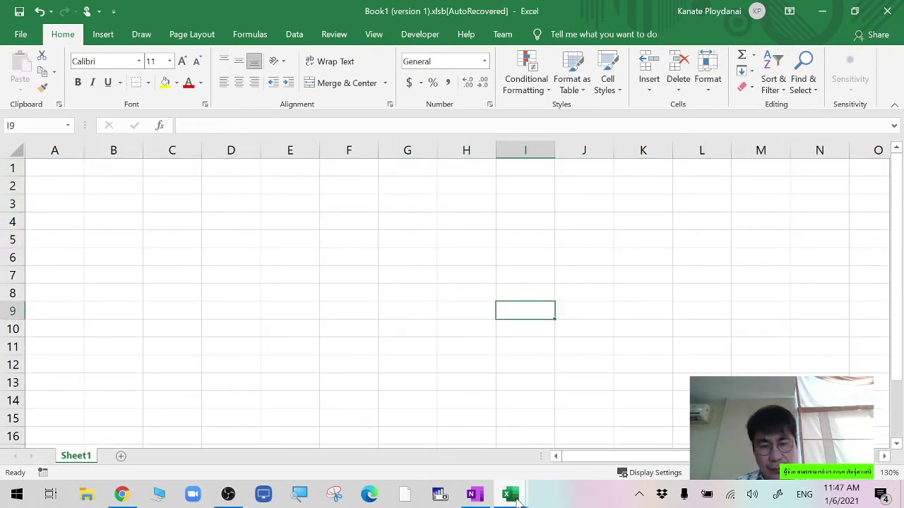
mouse_move(513, 496)
left_click(575, 430)
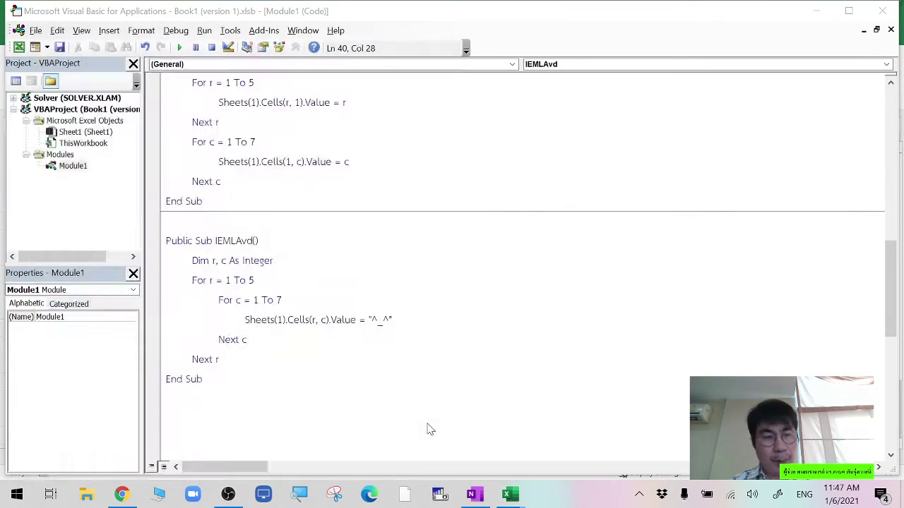
Open the autosaved seven-slide version of Lab com online.pptx and dismiss the recovery pane
key("super")
type("p")
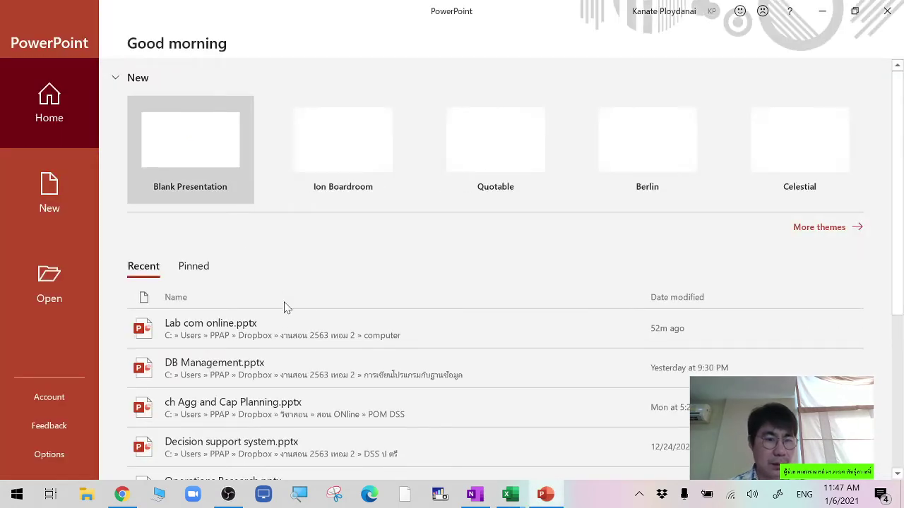
left_click(280, 327)
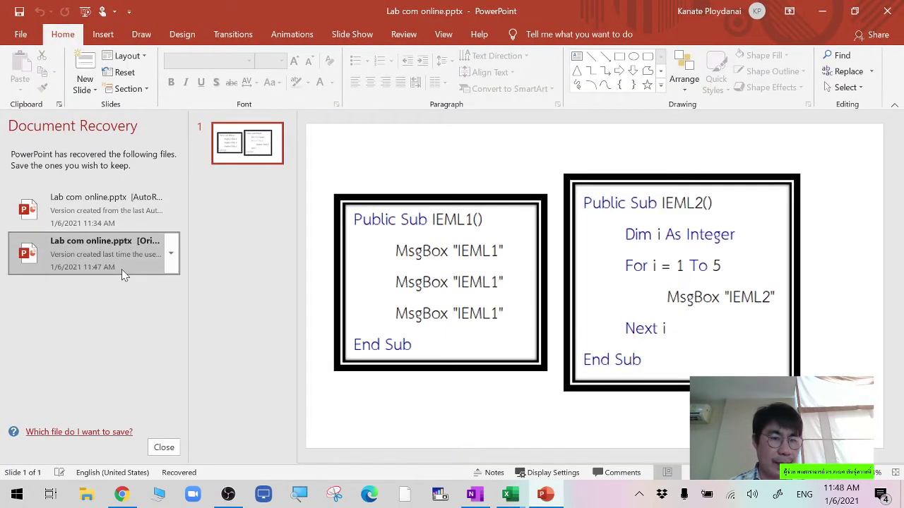
left_click(113, 215)
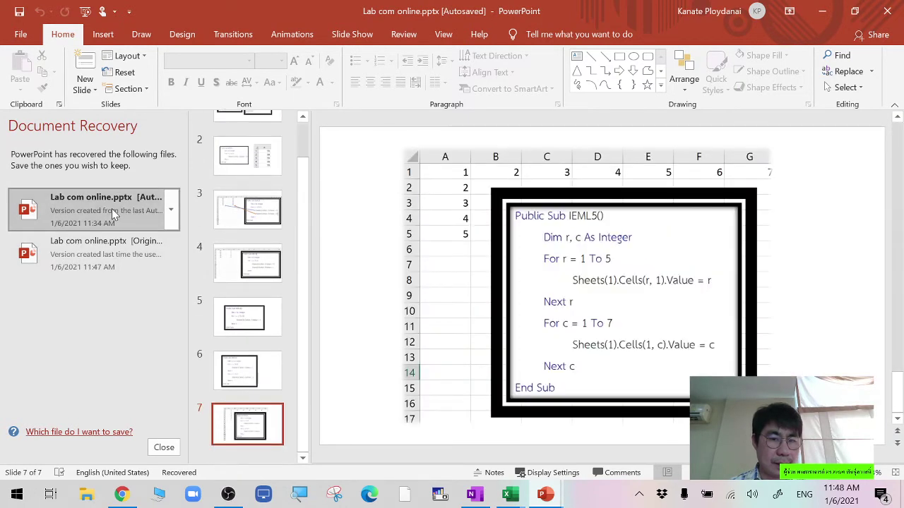
left_click(164, 448)
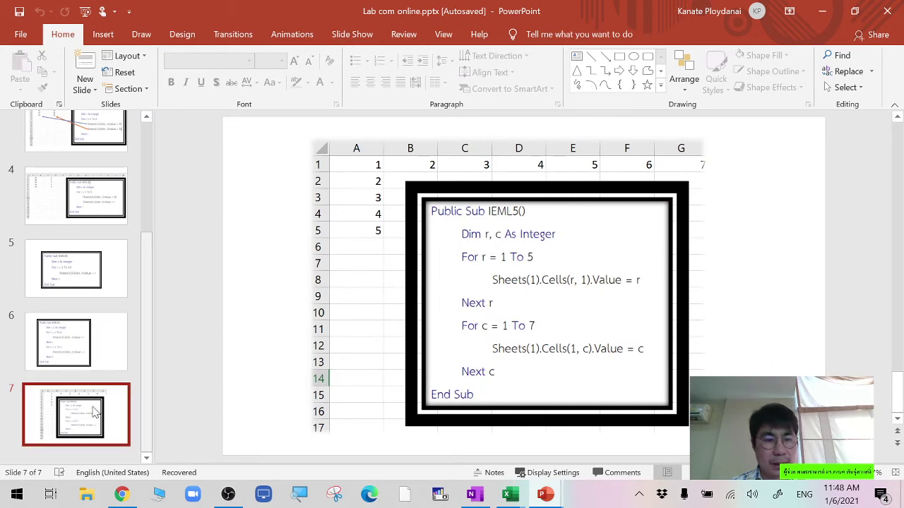
Close the duplicate recovered presentation window and return to the VBA macro code
left_click(90, 452)
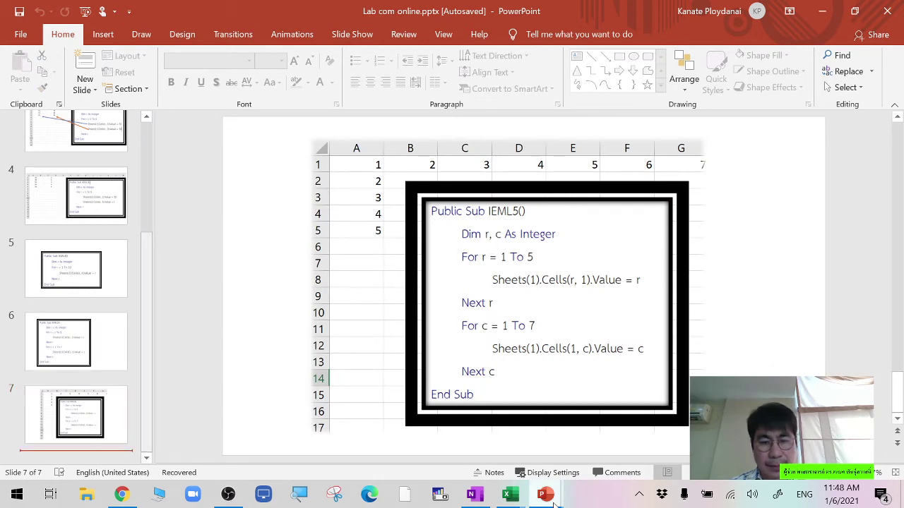
mouse_move(554, 502)
left_click(534, 461)
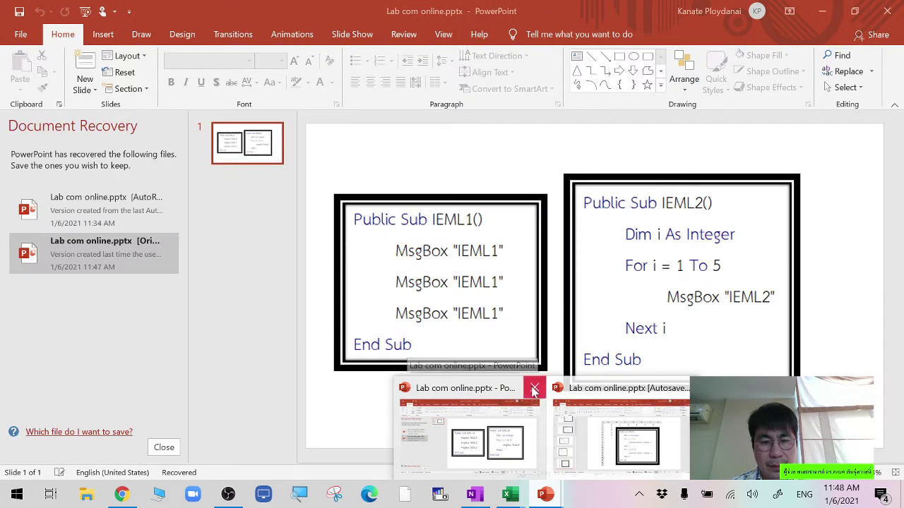
left_click(534, 389)
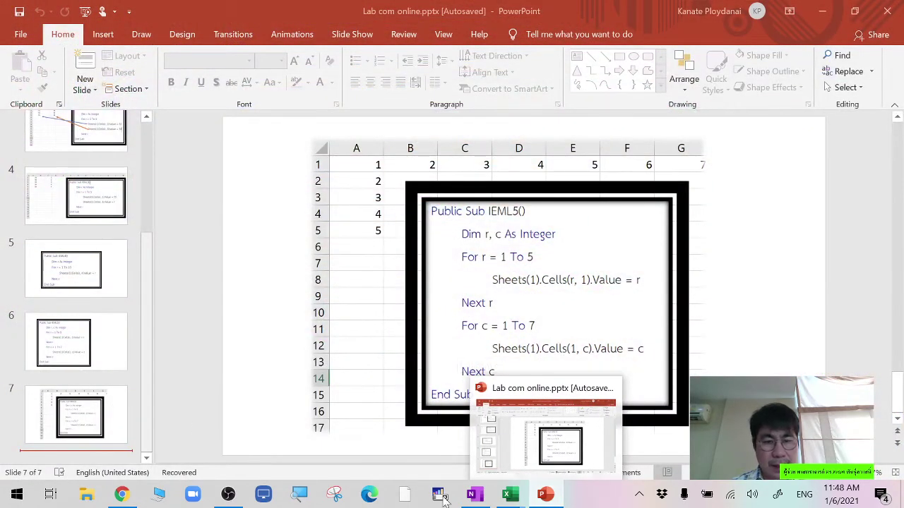
mouse_move(515, 492)
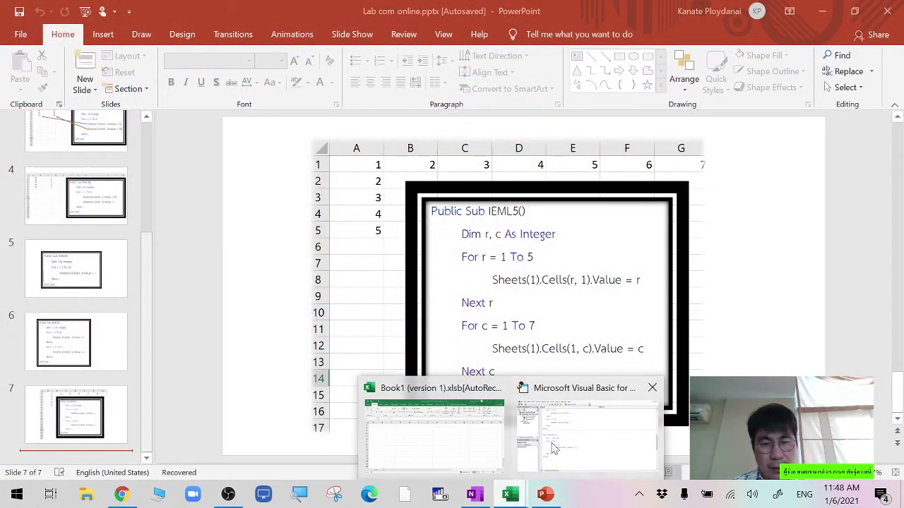
left_click(586, 428)
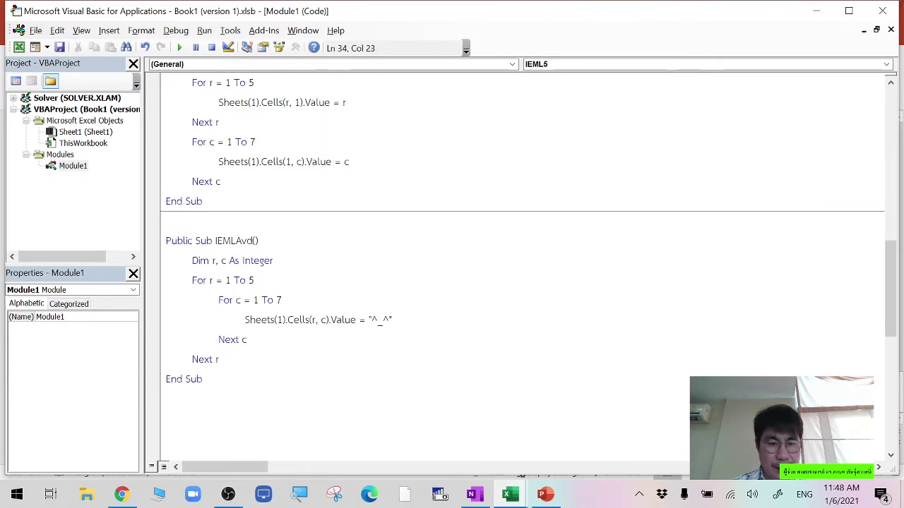
Snip the IEMLAvd macro code to the clipboard and return to PowerPoint's slide 7
left_click(334, 495)
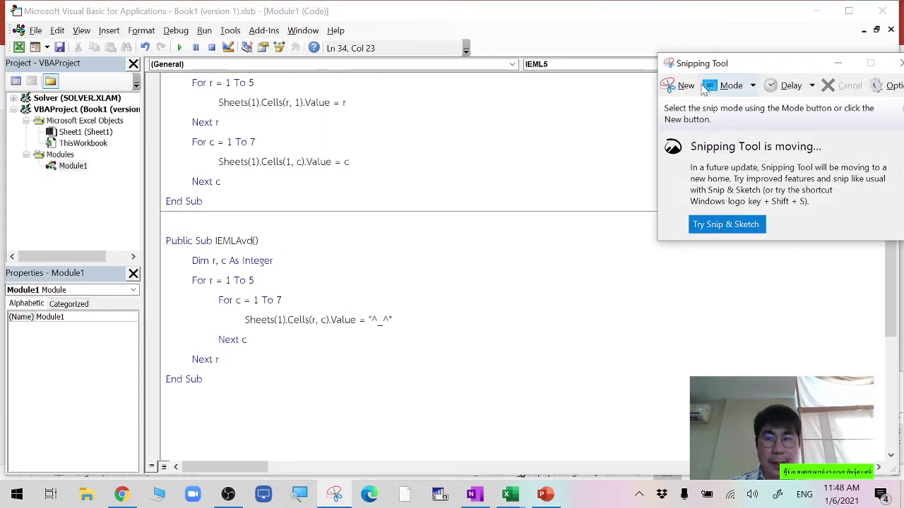
left_click(684, 86)
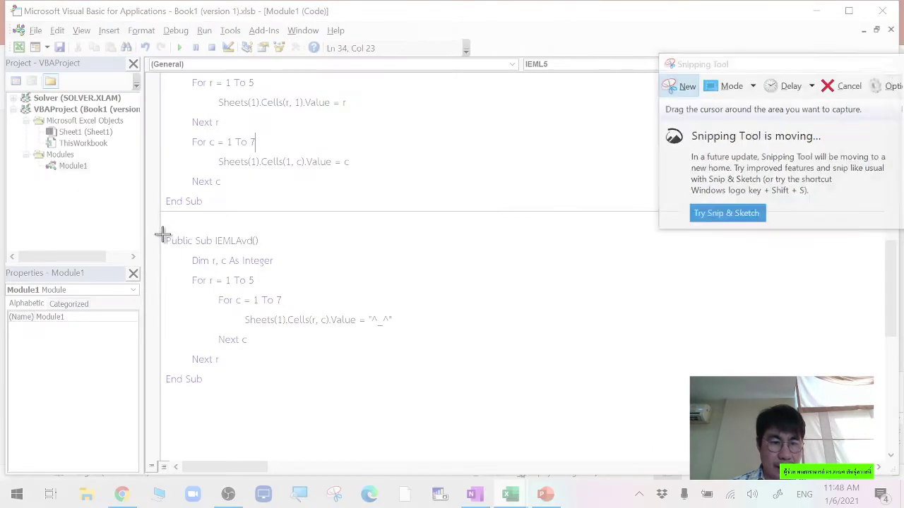
left_click_drag(163, 236, 410, 389)
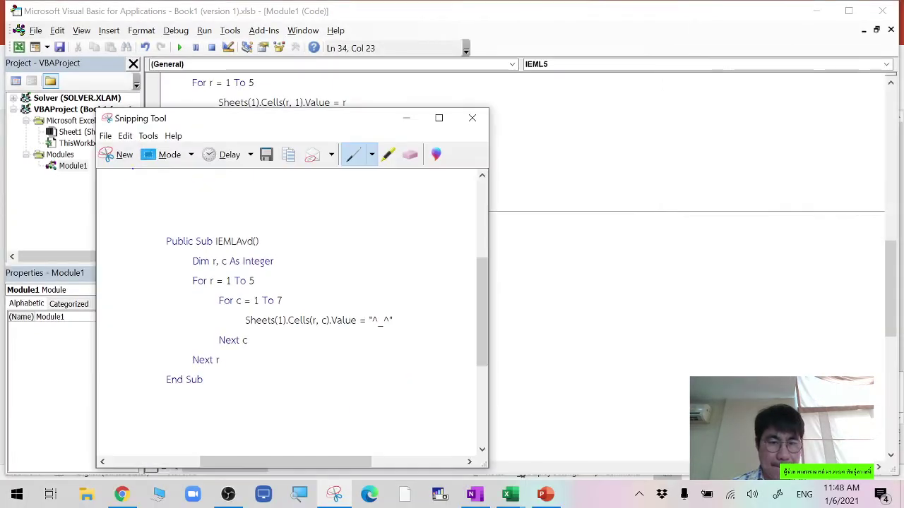
left_click(125, 135)
left_click(145, 149)
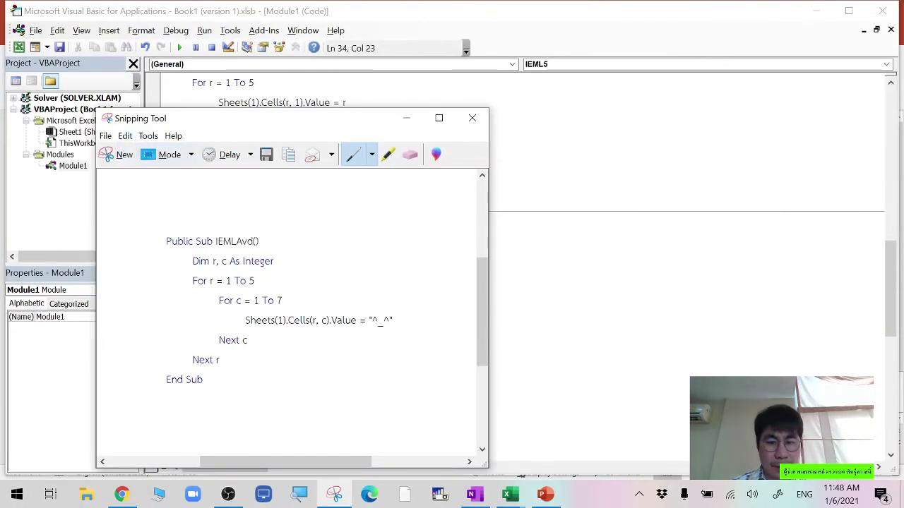
left_click(524, 500)
left_click(414, 428)
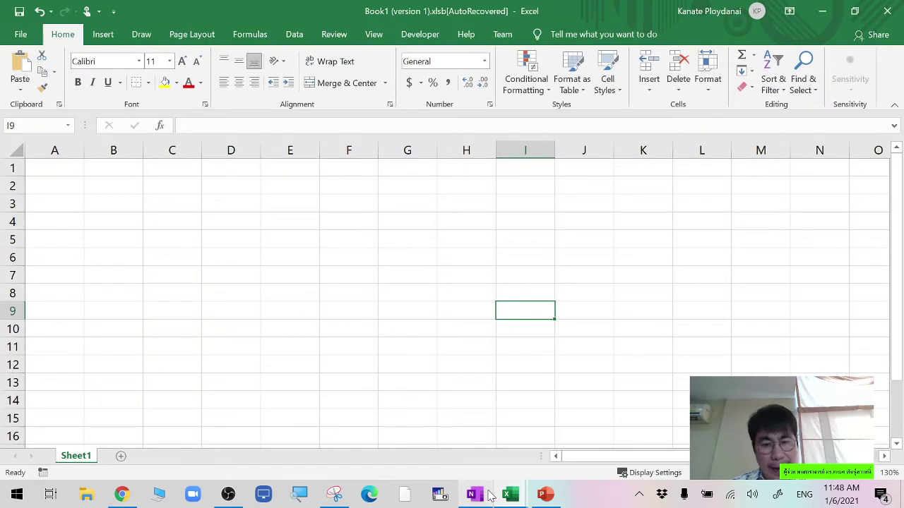
left_click(544, 496)
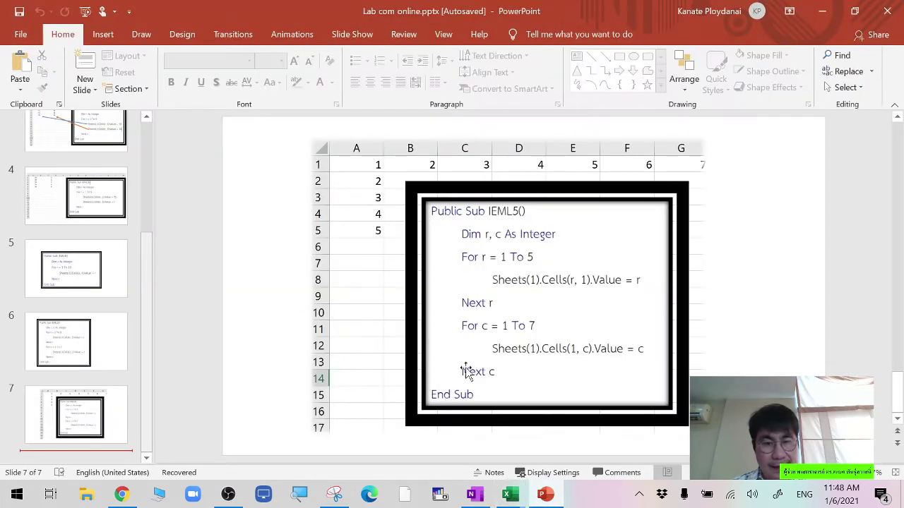
Add slide 8 and paste the code snip as a picture, moved up-left and enlarged
left_click(119, 447)
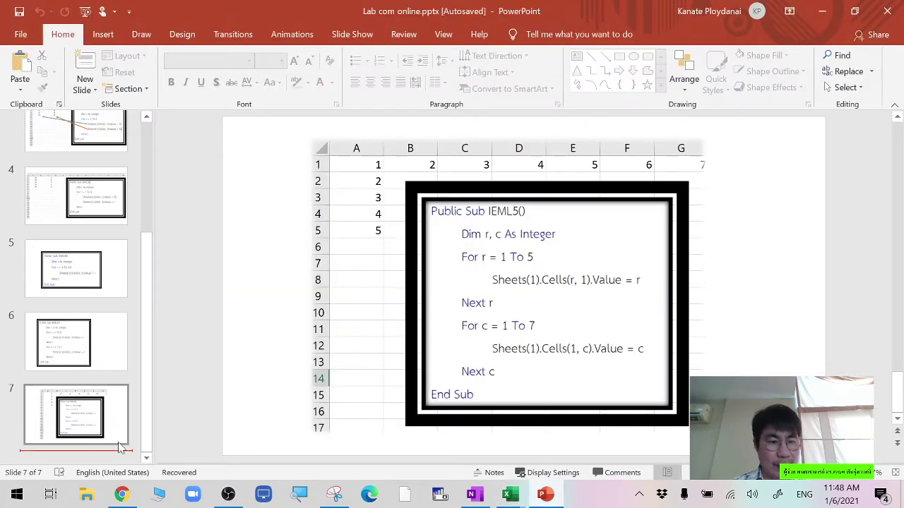
left_click(85, 74)
right_click(444, 260)
left_click(470, 289)
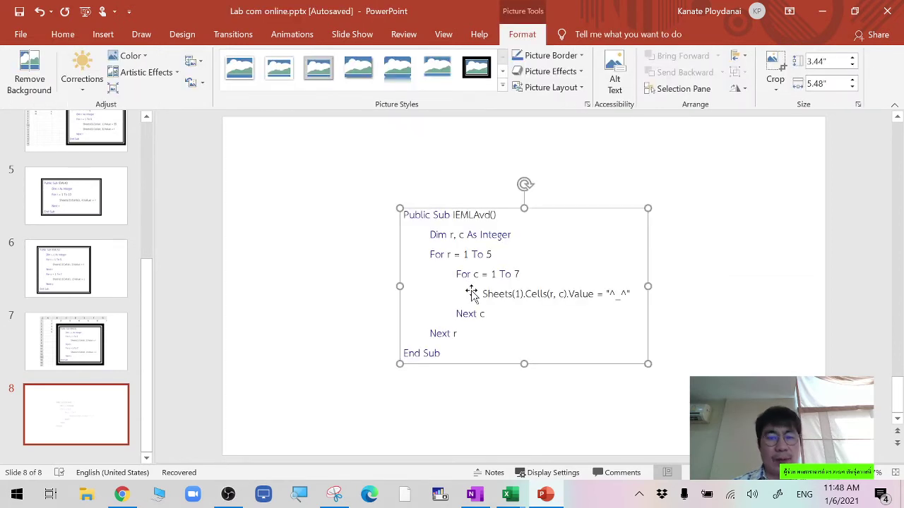
left_click_drag(470, 293, 369, 267)
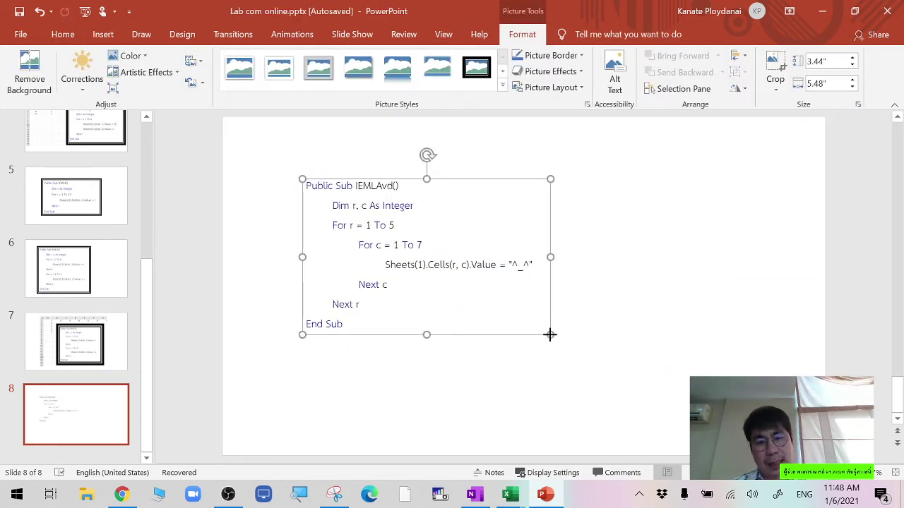
mouse_move(550, 335)
left_mouse_down()
mouse_move(601, 365)
mouse_move(531, 339)
left_mouse_up()
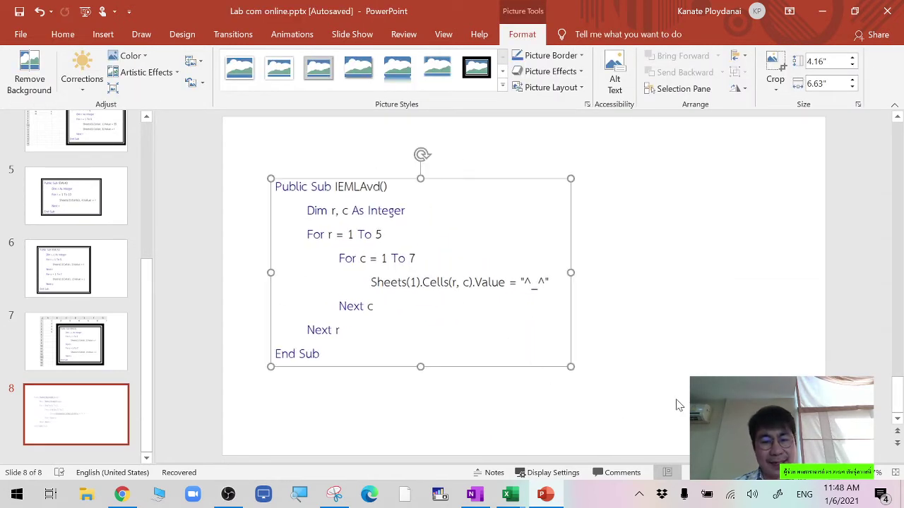
left_click(676, 406)
Run the IEMLAvd macro from Developer > Macros to fill A1:G5 with ^_^
mouse_move(507, 494)
left_click(494, 466)
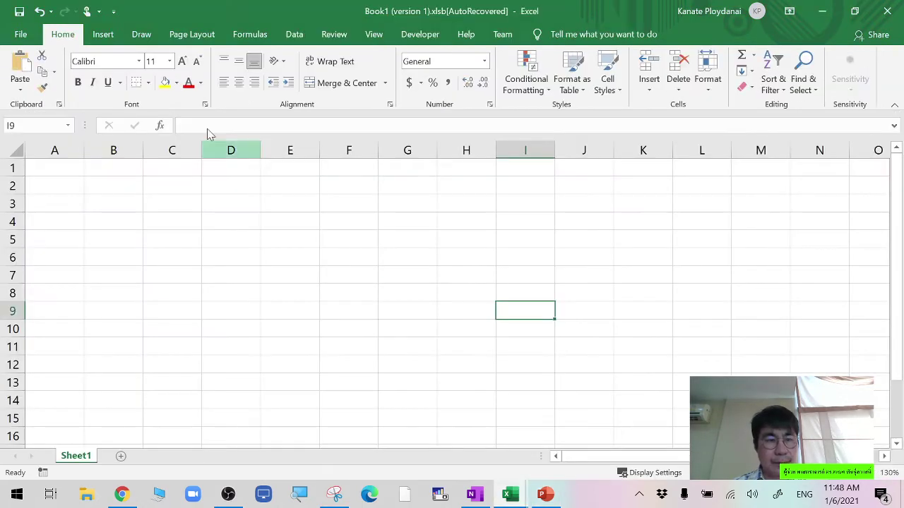
left_click(419, 34)
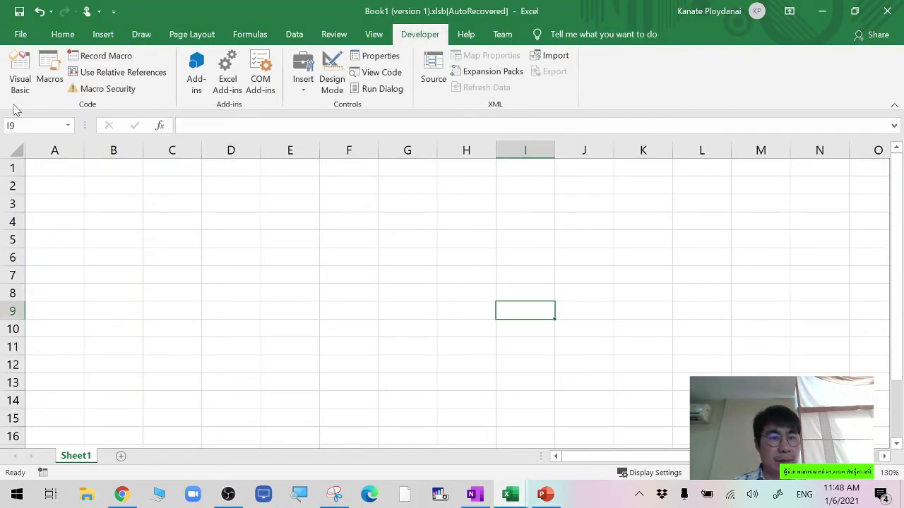
left_click(50, 77)
left_click(451, 176)
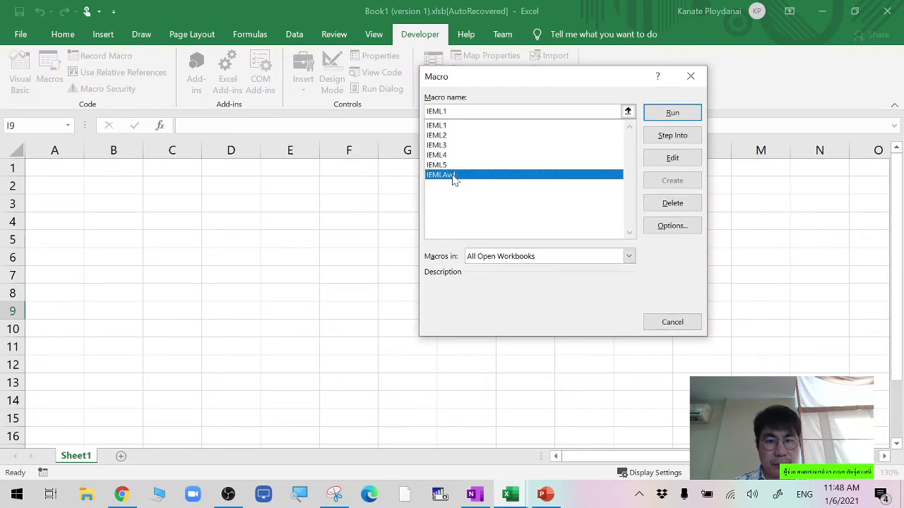
left_click(683, 113)
left_click(766, 297)
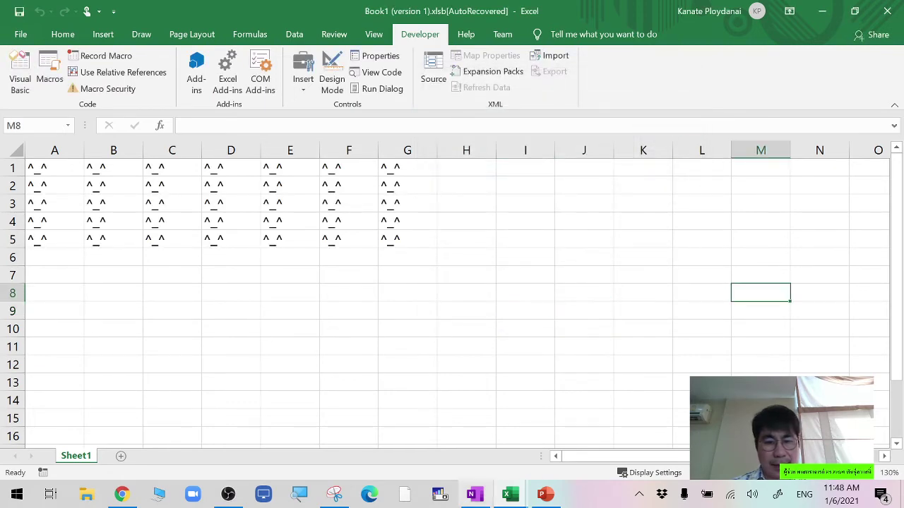
Snip the filled A1:G5 grid to the clipboard and bring up paste options on slide 8
left_click(334, 494)
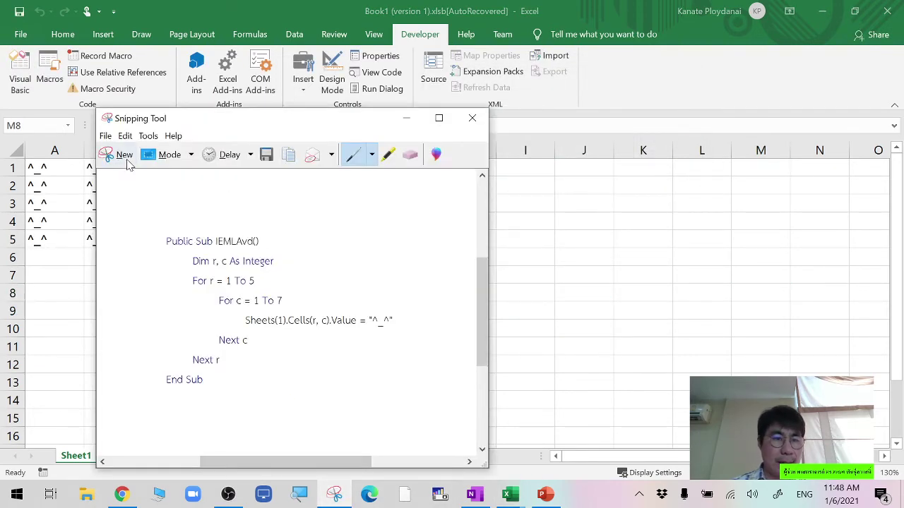
left_click(127, 161)
left_click_drag(1, 137, 440, 251)
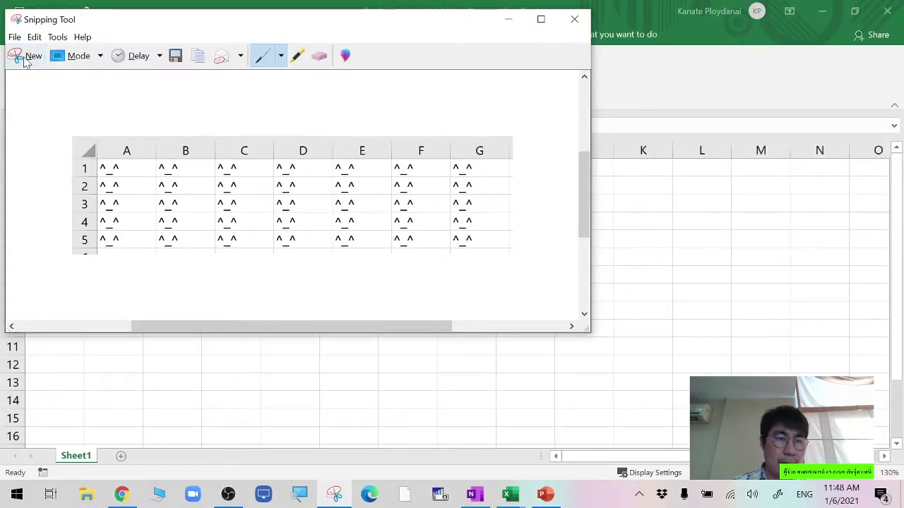
left_click(33, 37)
left_click(32, 52)
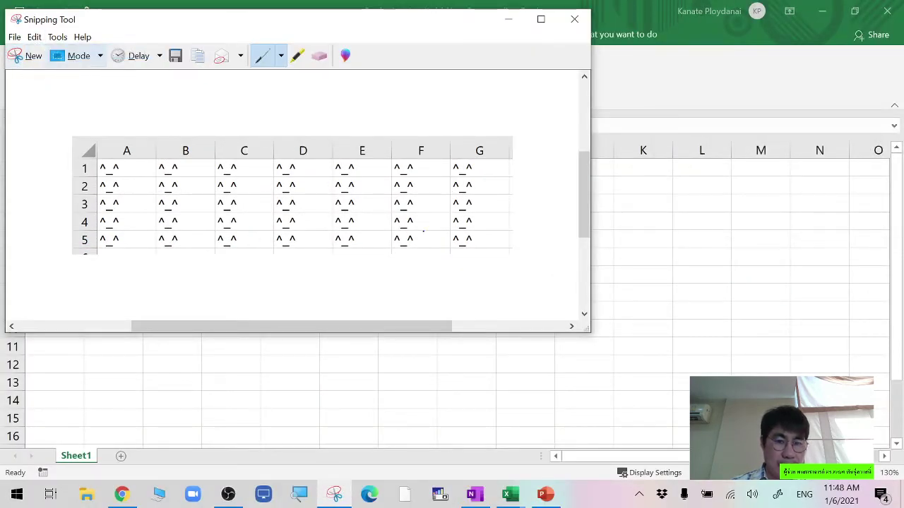
left_click(547, 494)
right_click(675, 310)
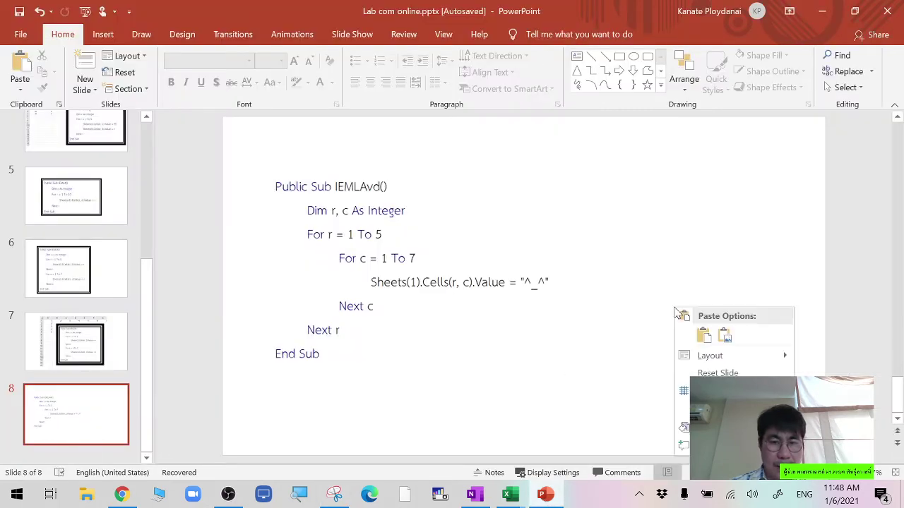
Paste the ^_^ table snip as a picture below the code and shrink it
left_click(701, 331)
left_click_drag(473, 293, 520, 380)
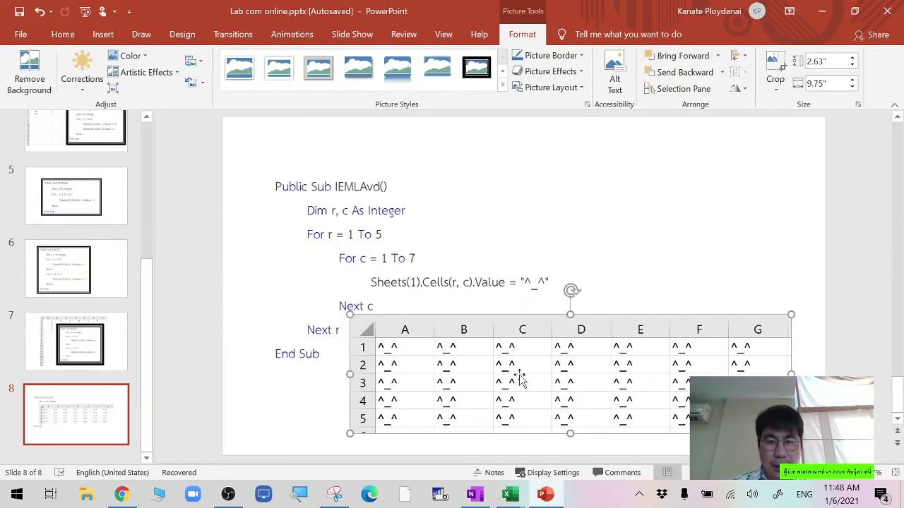
left_click_drag(349, 314, 434, 322)
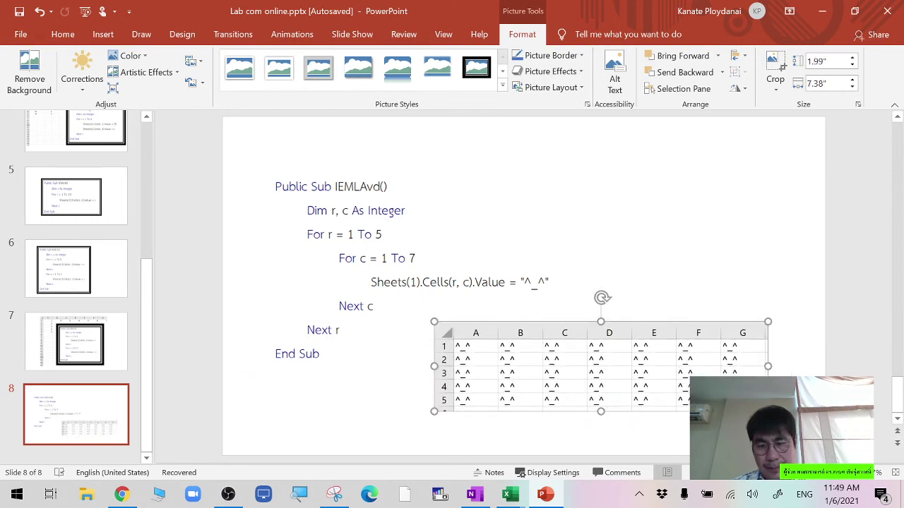
left_click(768, 260)
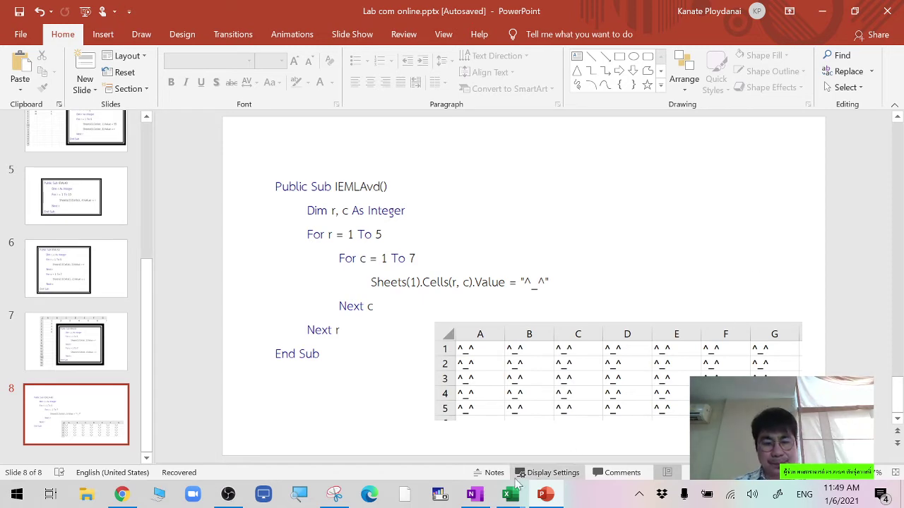
Save the presentation over the existing Lab com online.pptx, confirming the replace
left_click(20, 12)
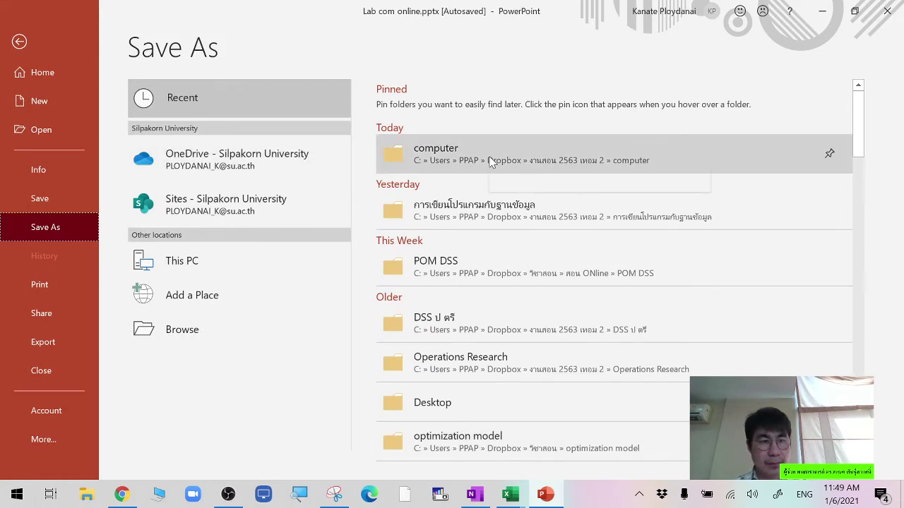
left_click(68, 201)
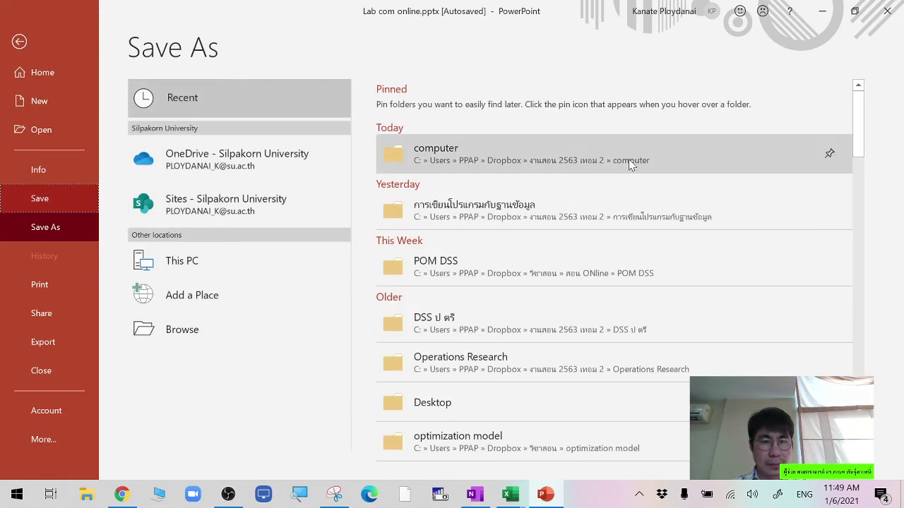
left_click(598, 161)
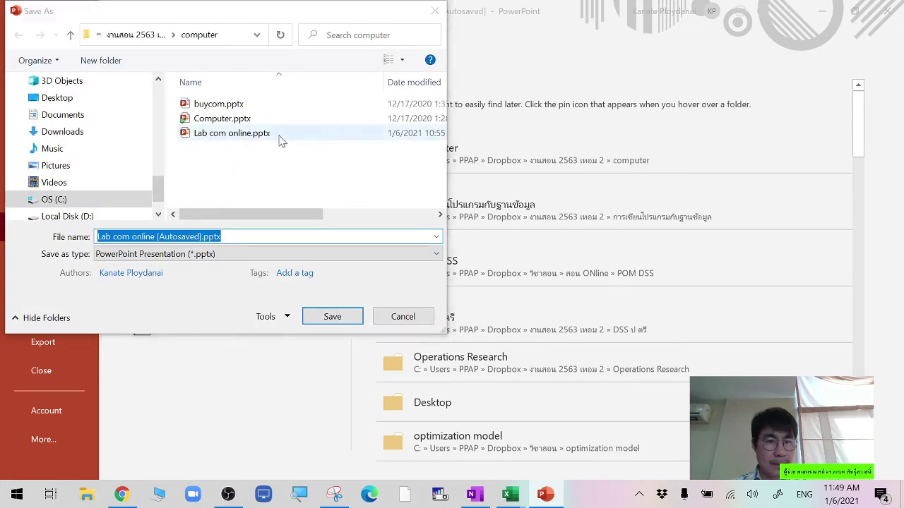
left_click(278, 134)
left_click(331, 316)
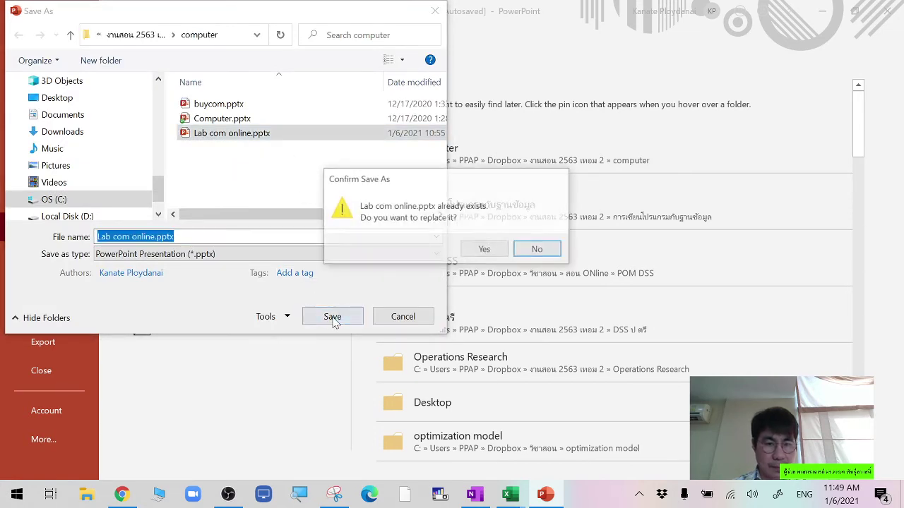
left_click(495, 251)
Minimize PowerPoint and close Snipping Tool without saving the snip
left_click(823, 12)
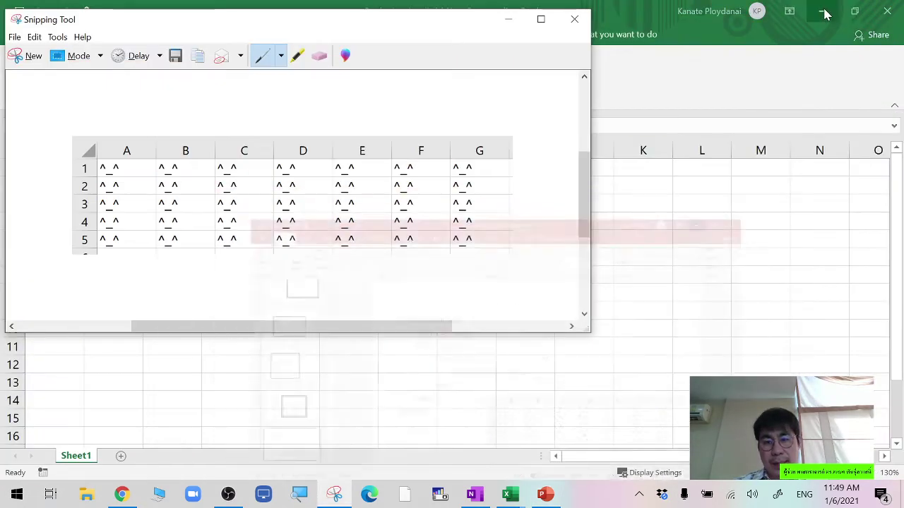
left_click(574, 20)
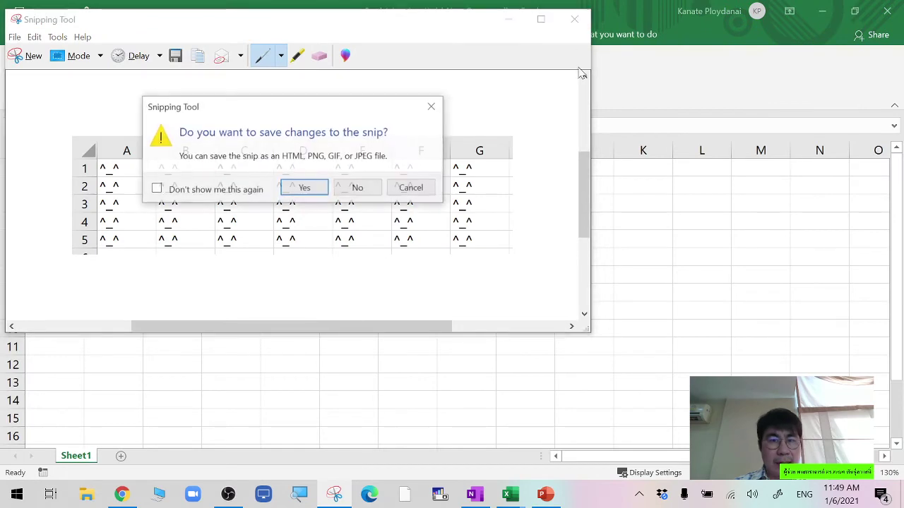
left_click(346, 186)
In the maximized VBA editor, change the Cells(r, c).Value assignment from "^_^" to r
mouse_move(524, 498)
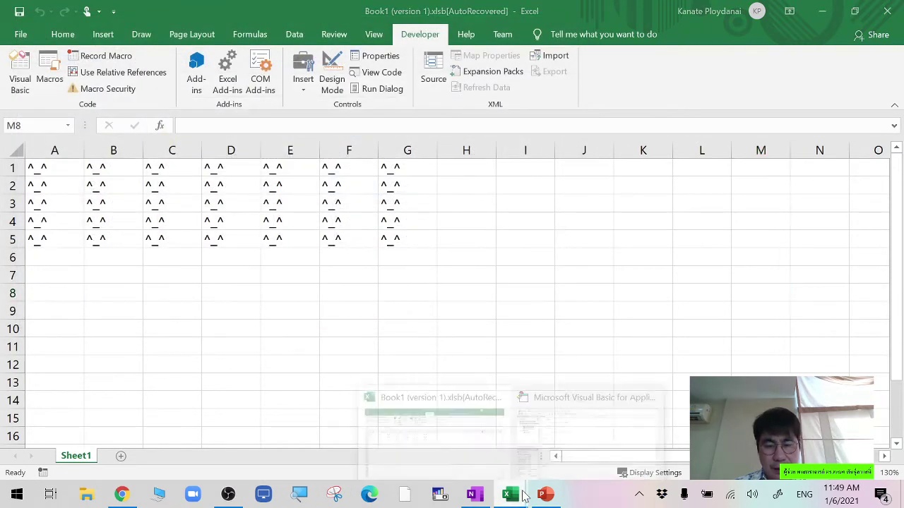
left_click(586, 424)
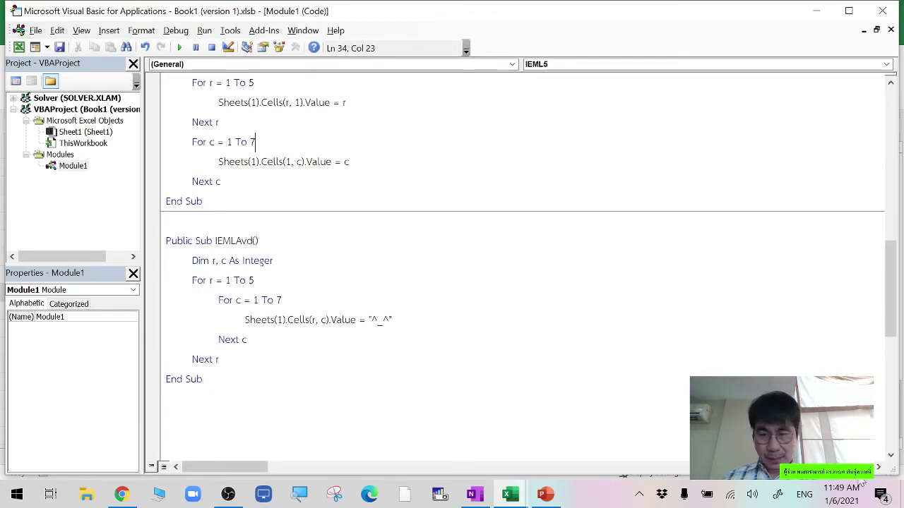
left_click(848, 11)
left_click(896, 462)
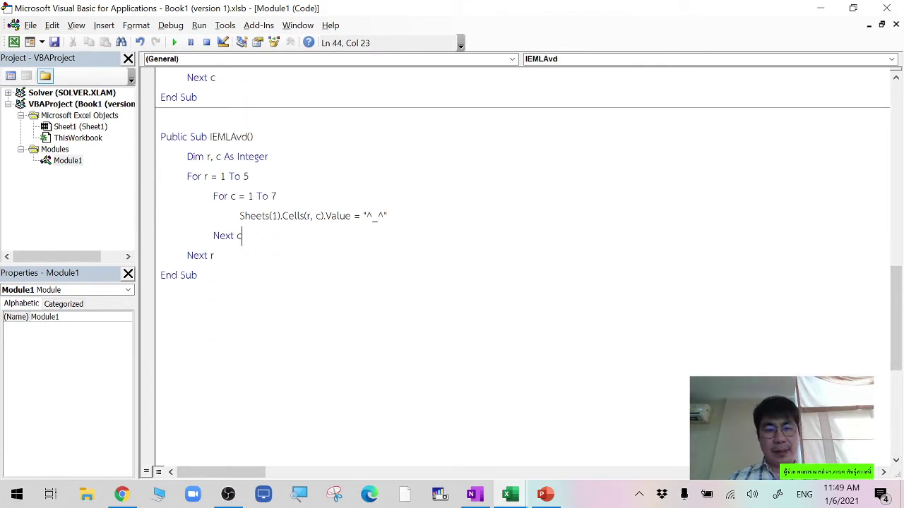
key("BackSpace")
type("r")
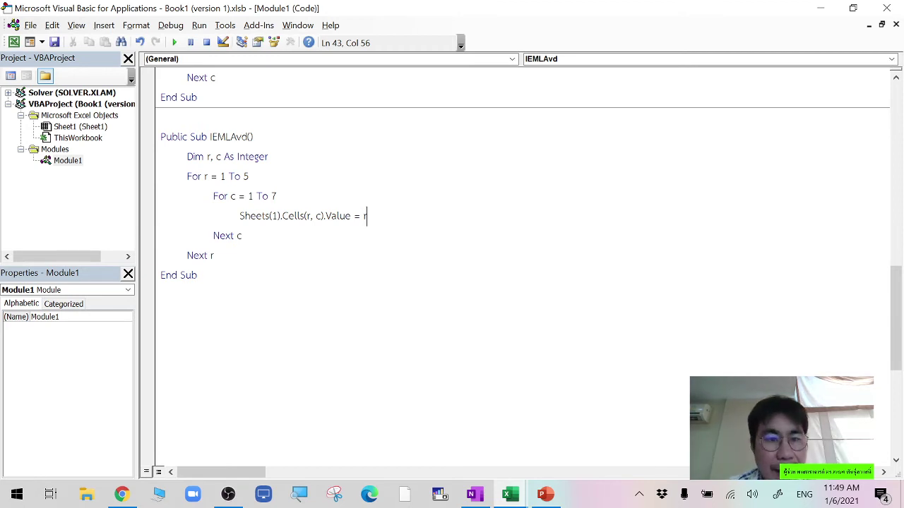
left_click(161, 335)
Snip the revised IEMLAvd code to the clipboard and return to PowerPoint
left_click(334, 494)
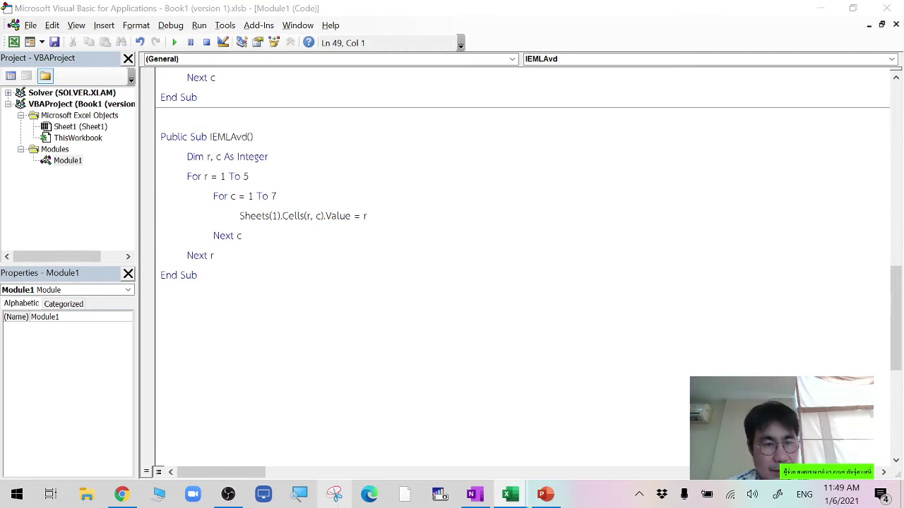
left_click(683, 86)
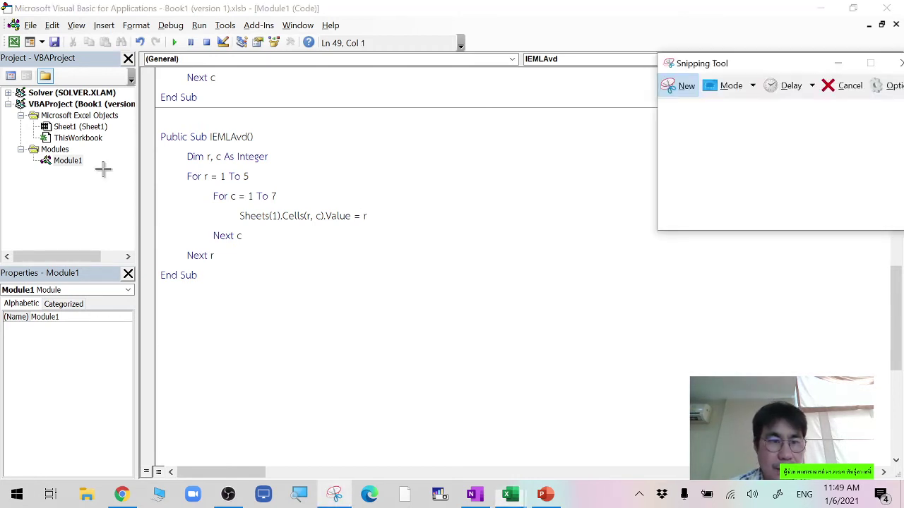
left_click_drag(156, 125, 383, 286)
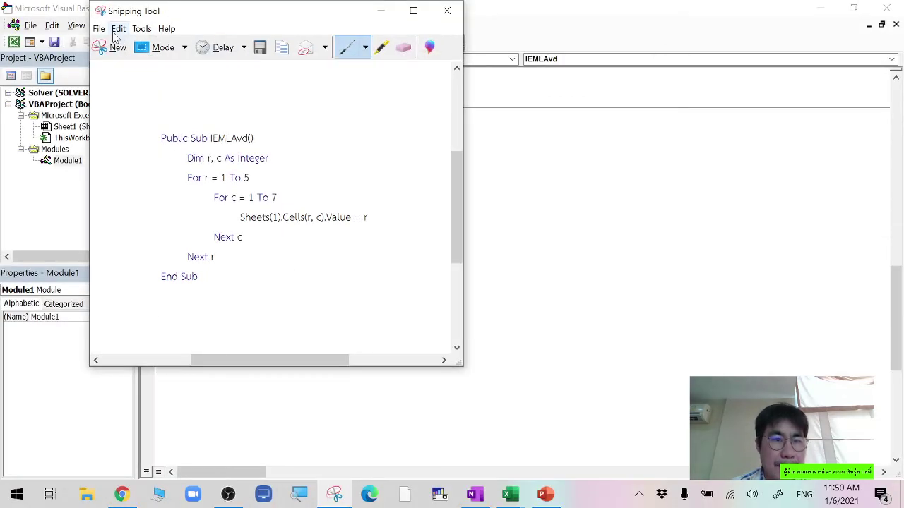
left_click(117, 30)
left_click(125, 50)
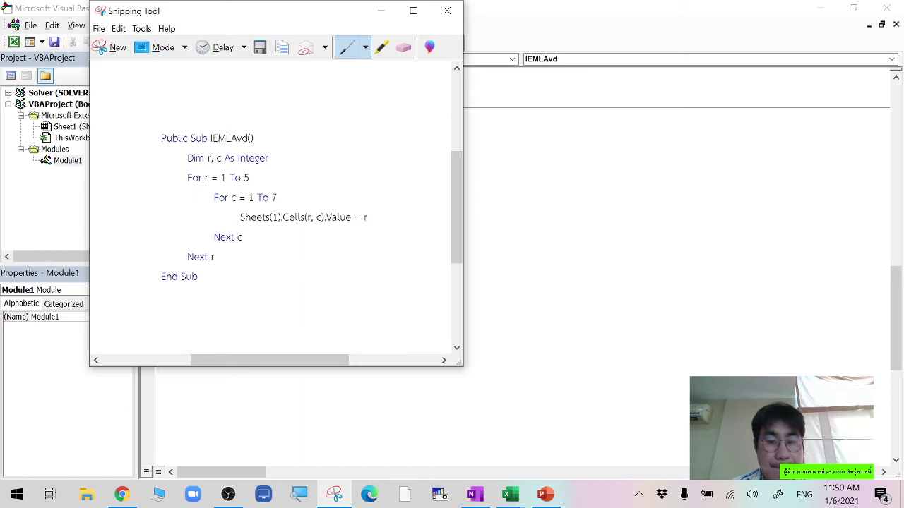
left_click(544, 494)
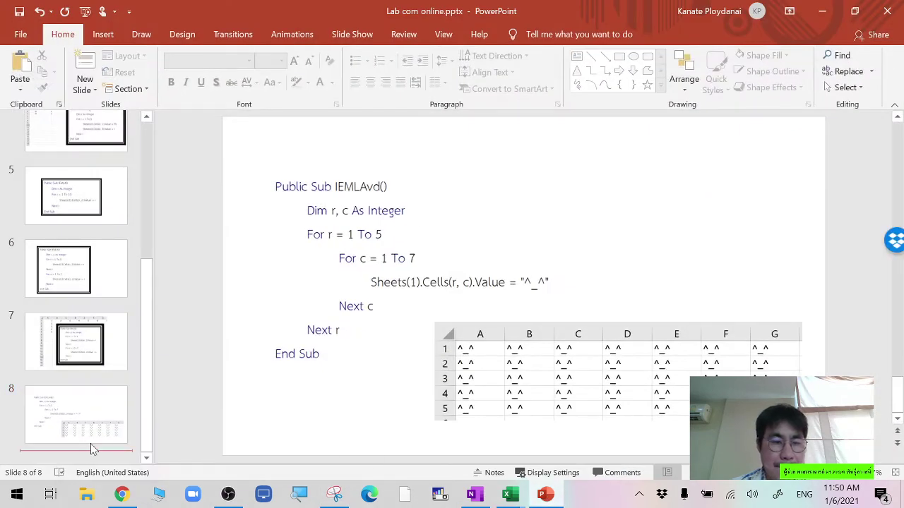
Add slide 9 and paste the revised code snip as a picture, moved up-left
left_click(84, 79)
right_click(407, 205)
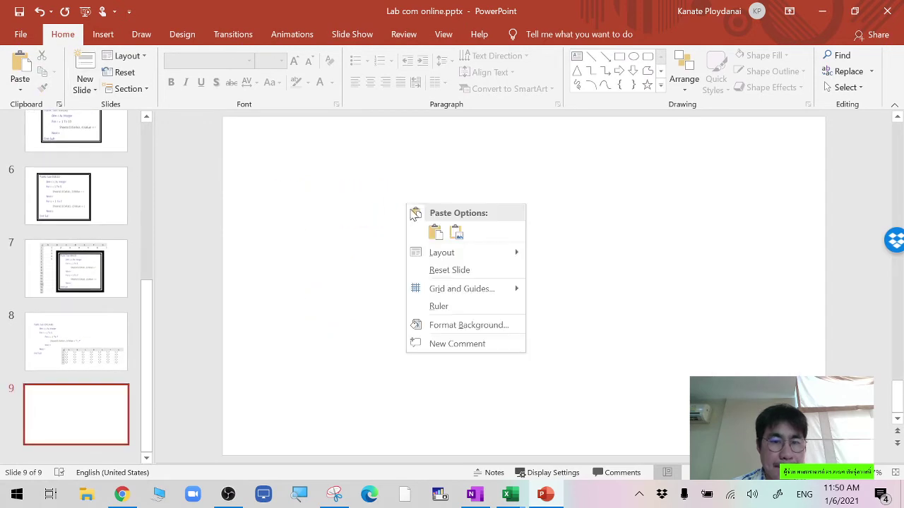
left_click(446, 234)
left_click_drag(561, 281, 442, 229)
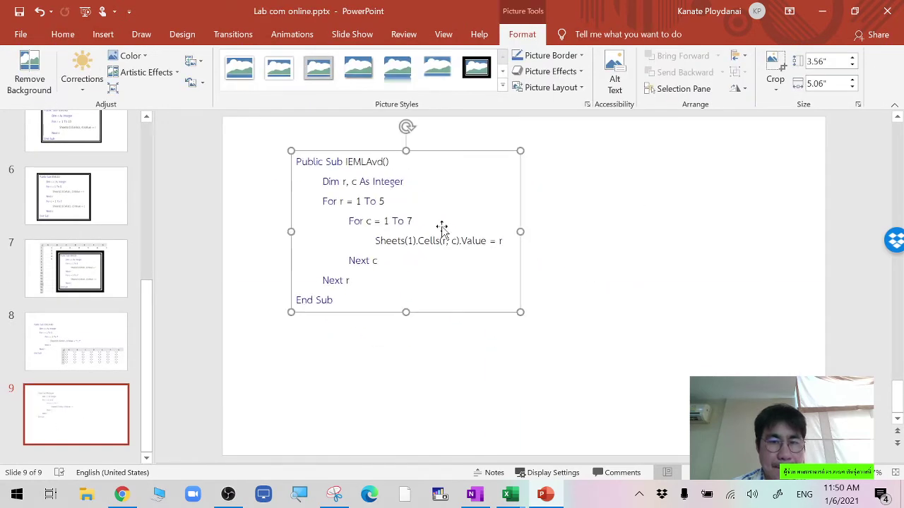
Apply the black double-frame picture style to the code and nudge it slightly left
left_click(476, 67)
left_click(666, 216)
left_click(473, 221)
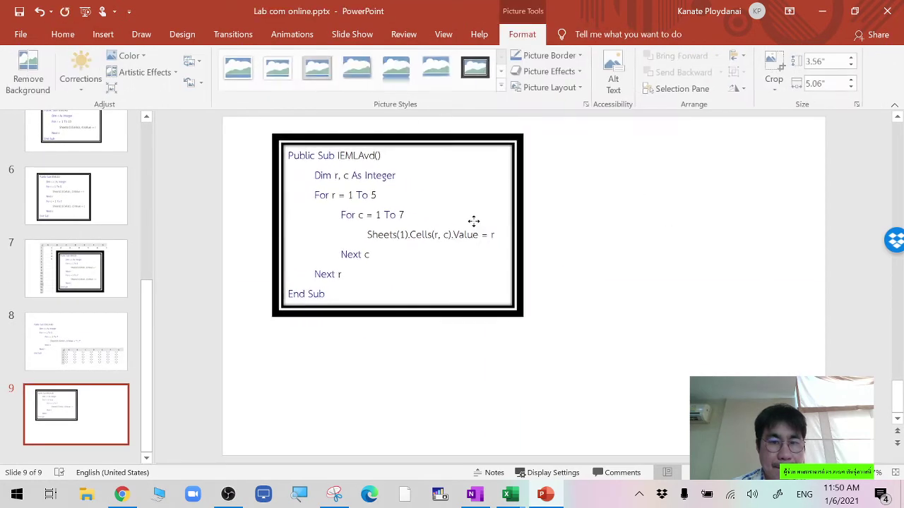
left_click_drag(473, 222, 469, 221)
left_click(633, 235)
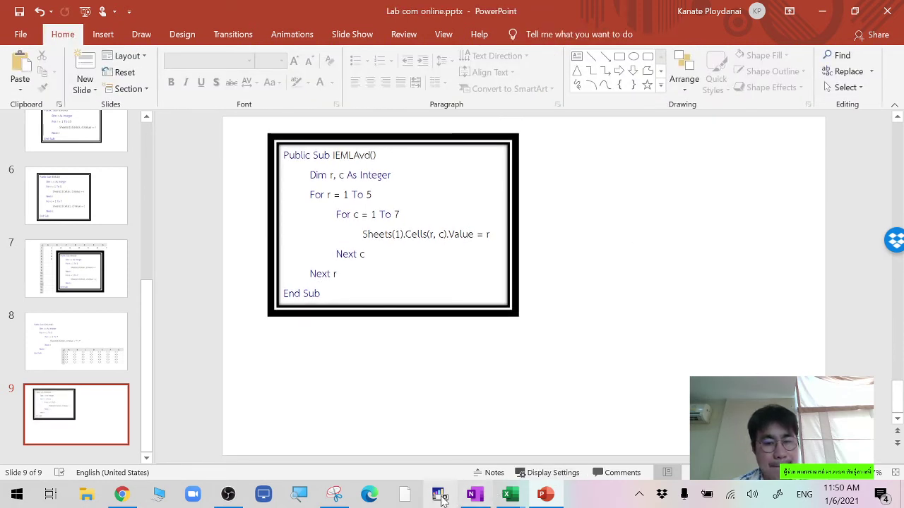
left_click(121, 494)
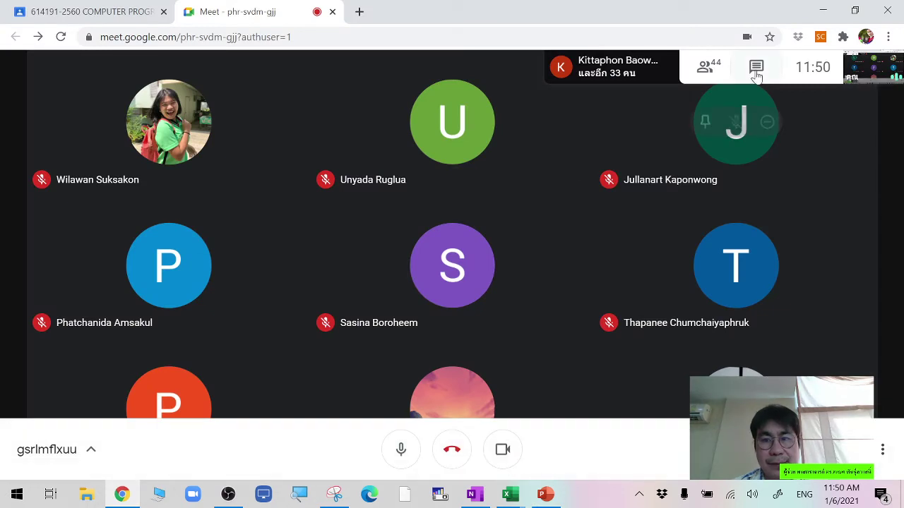
Open the Google Meet chat panel, then go back to the OneNote page
left_click(756, 68)
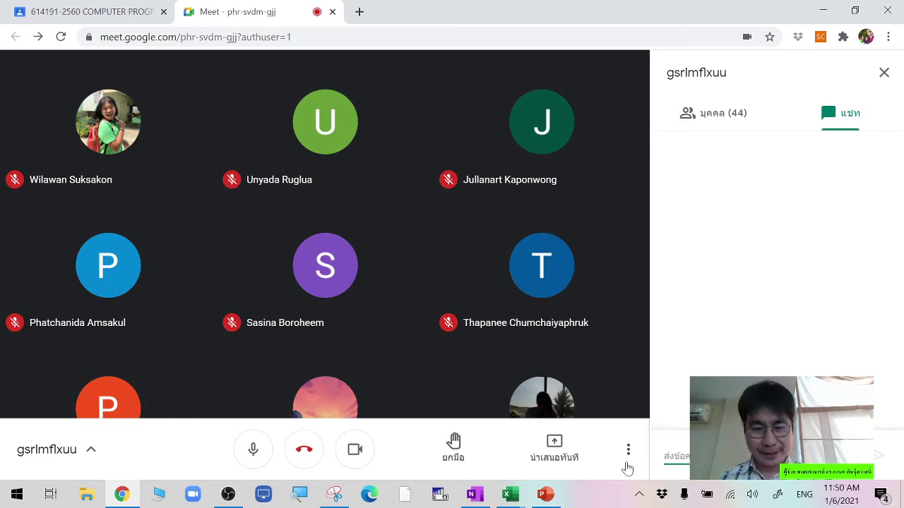
left_click(475, 494)
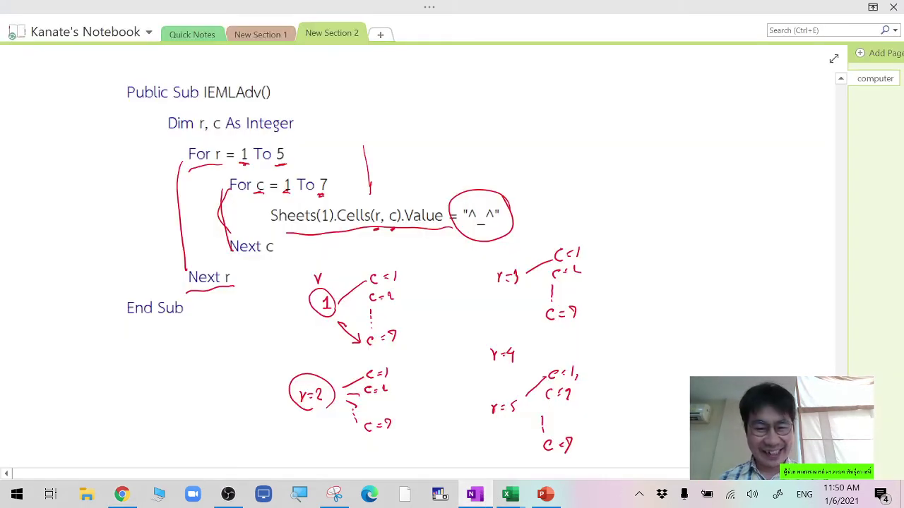
Paste the nested For-loop code onto a blank part of the page and enlarge it
scroll(424, 254, "down", 10)
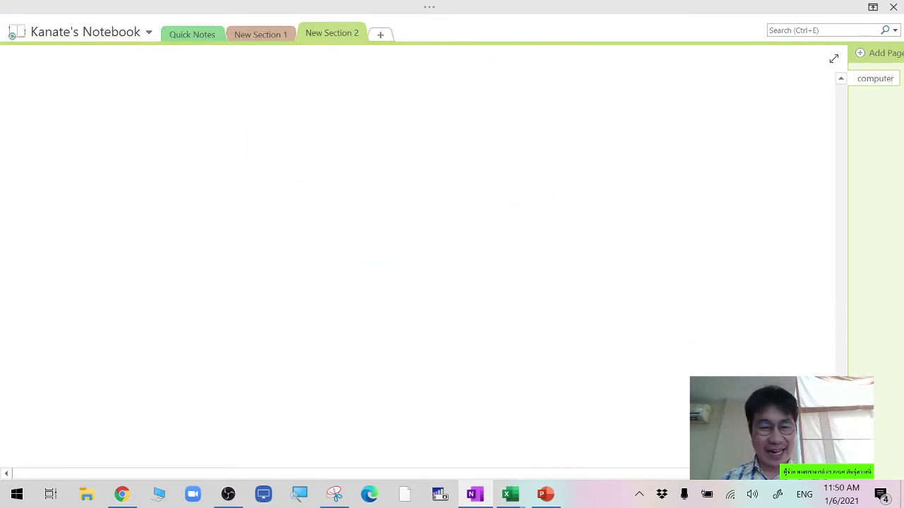
right_click(111, 129)
left_click(140, 188)
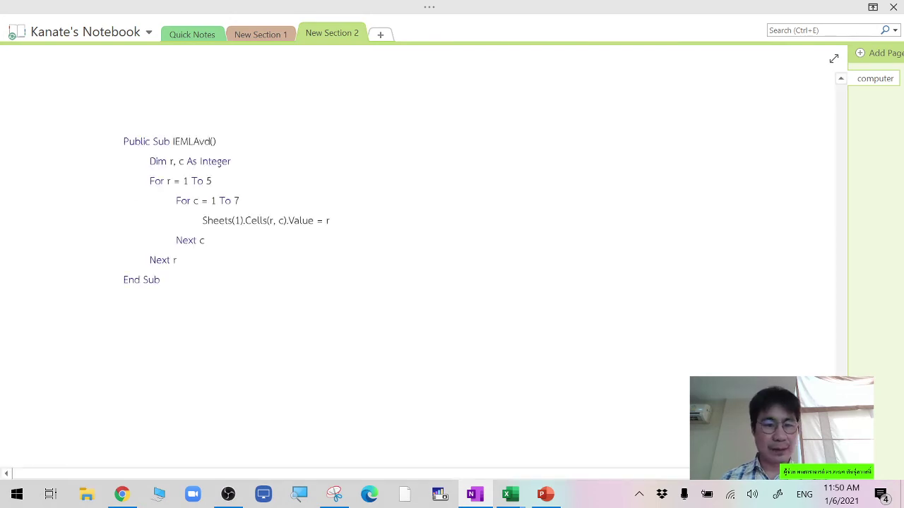
left_click(873, 8)
left_click(281, 237)
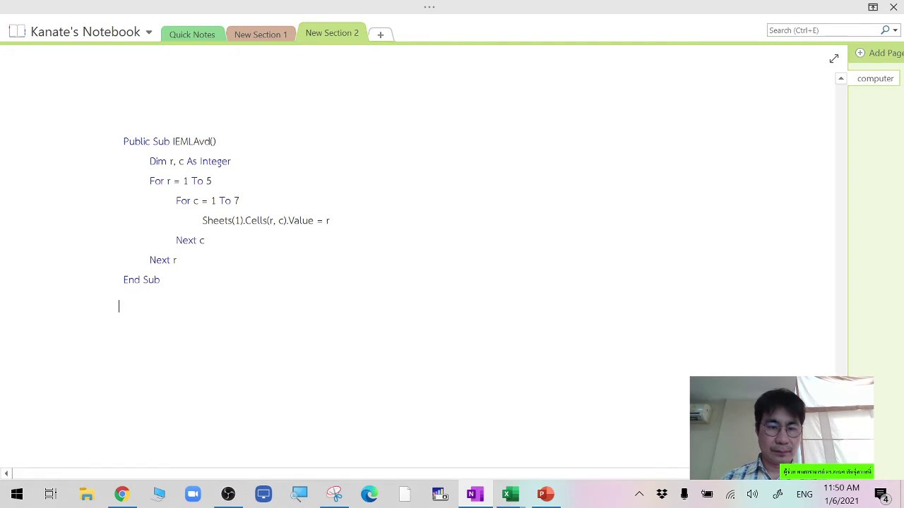
left_click_drag(395, 339, 440, 383)
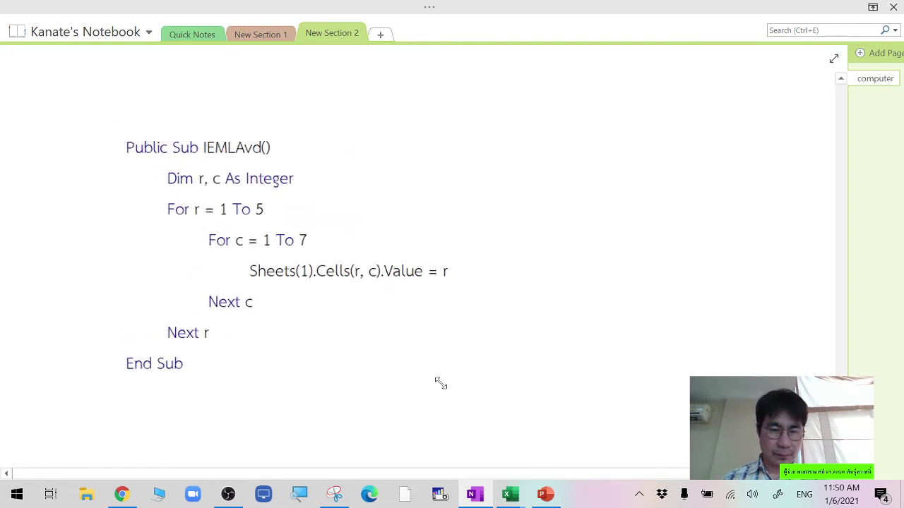
Set the ribbon to Show Tabs and Commands and pick the red drawing pen
left_click(873, 8)
left_click(814, 57)
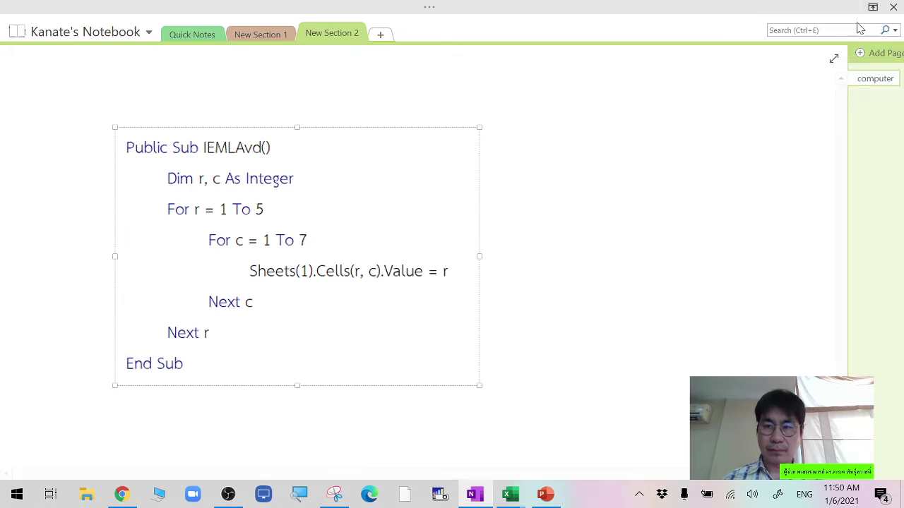
left_click(873, 7)
left_click(840, 119)
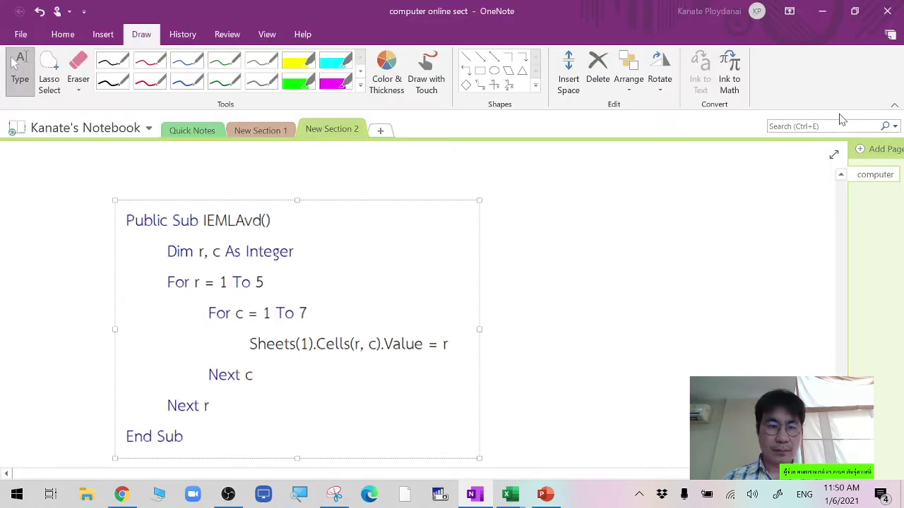
left_click(151, 82)
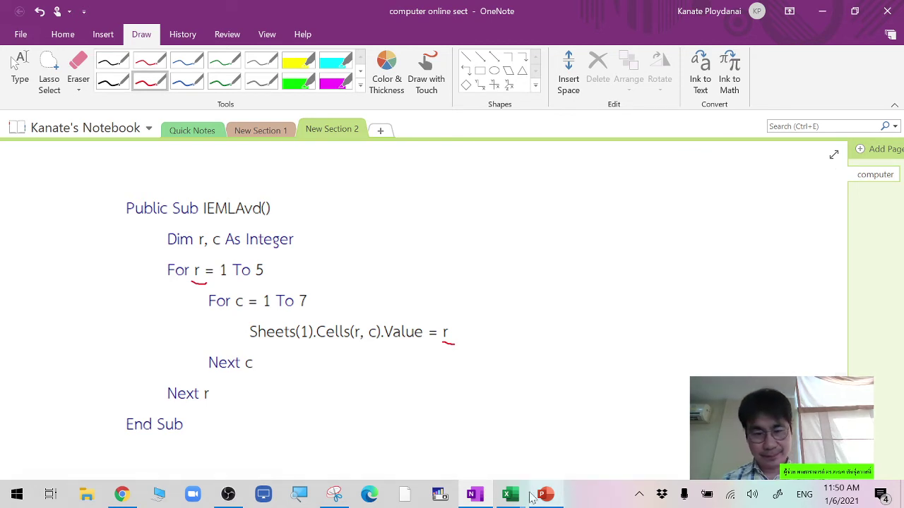
Check the Google Meet call and the Module1 VBA code, then return to the Excel workbook
mouse_move(508, 494)
left_click(484, 459)
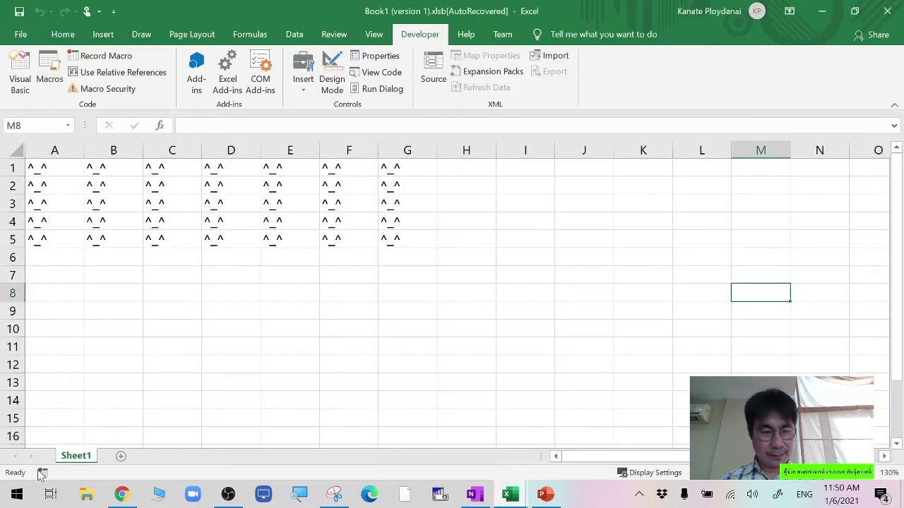
left_click(122, 496)
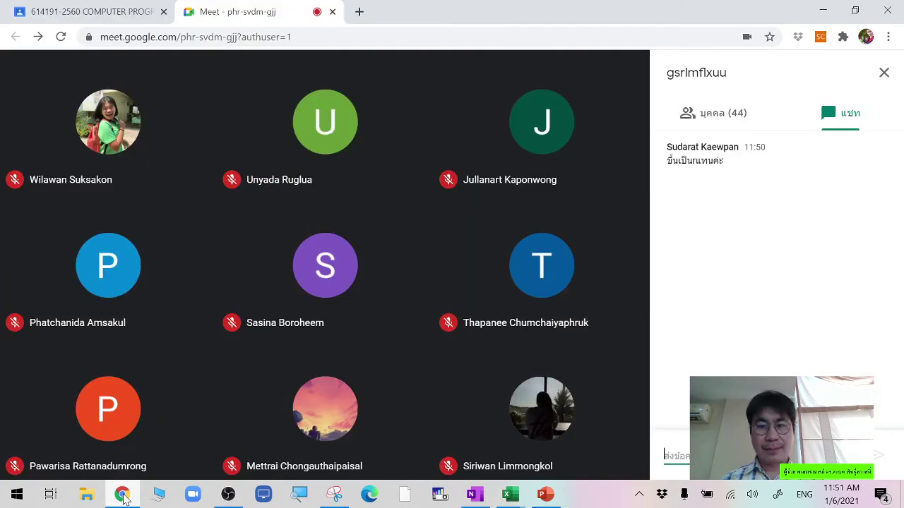
left_click(508, 494)
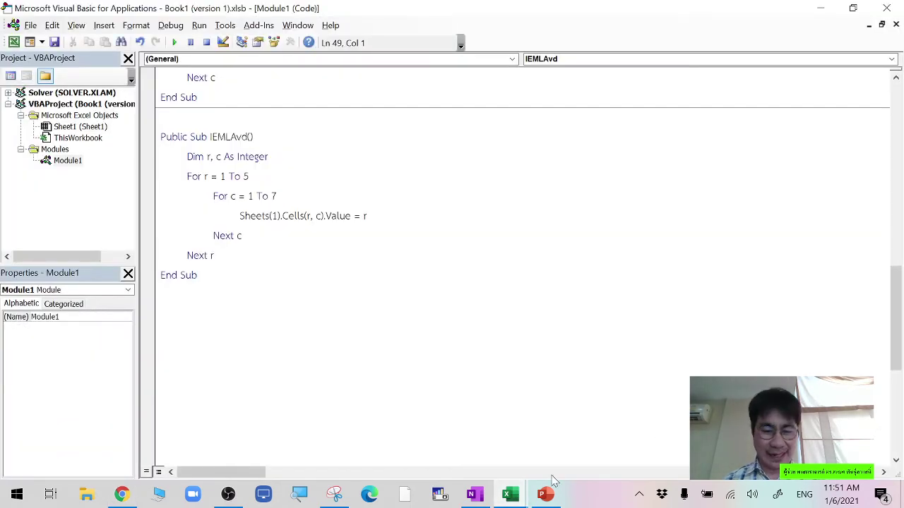
mouse_move(508, 494)
left_click(423, 423)
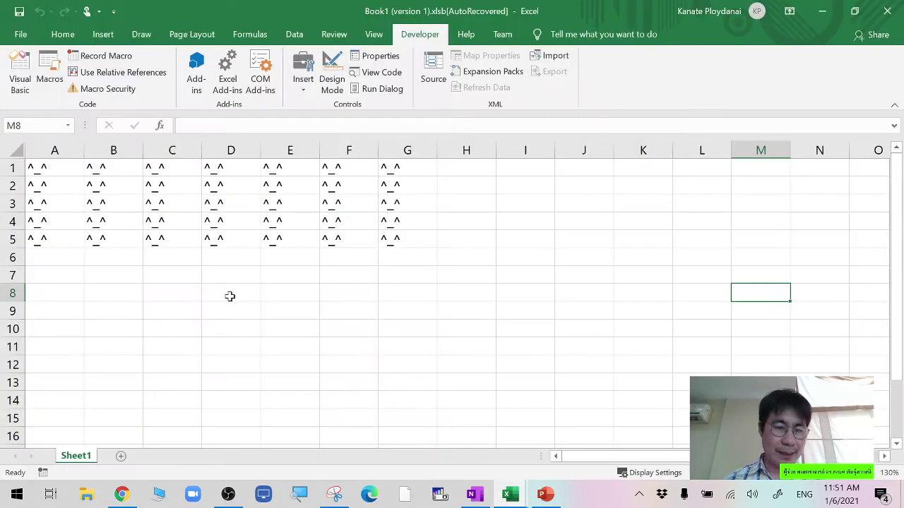
Clear the ^_^ values from the whole sheet and run IEMLAvd to fill A1:G5 with row numbers 1–5
left_click(16, 151)
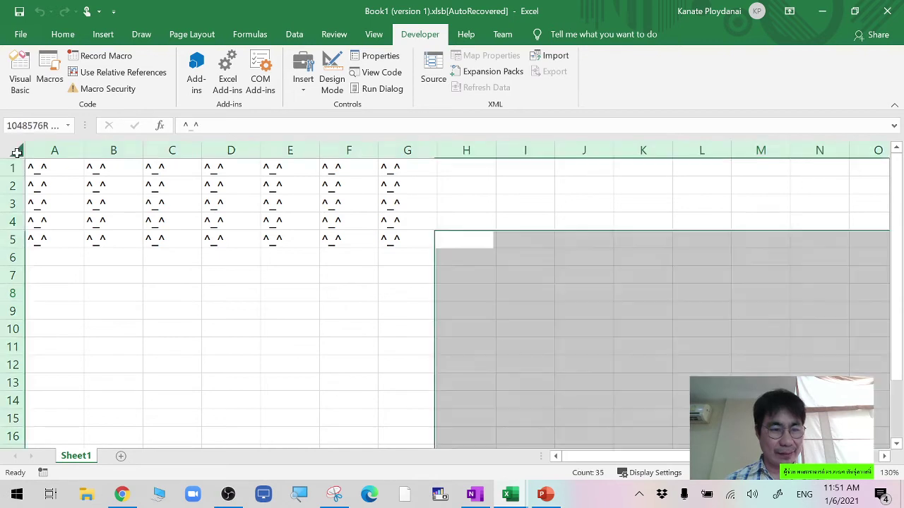
key("Delete")
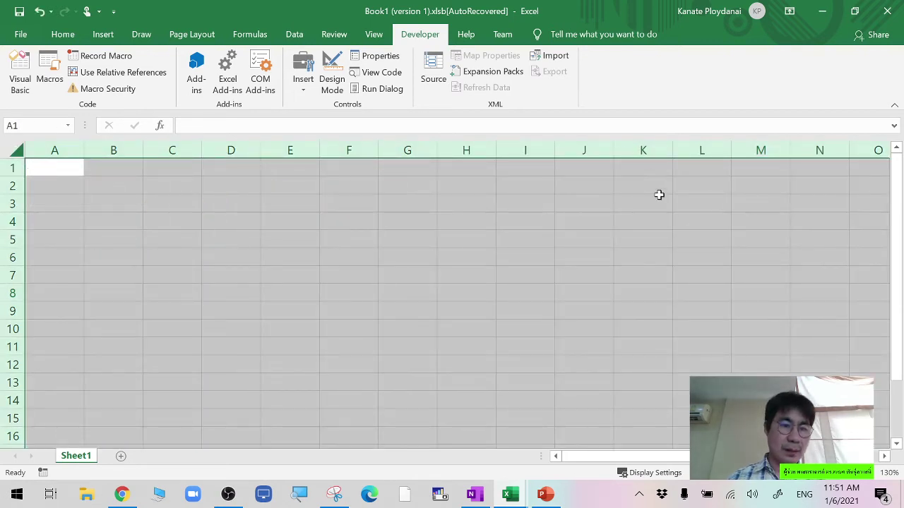
left_click(644, 203)
left_click(50, 70)
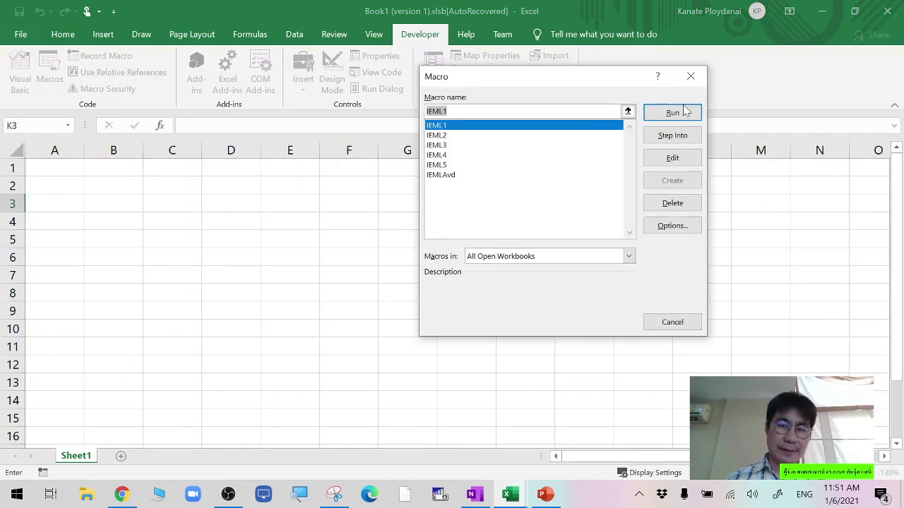
left_click(452, 175)
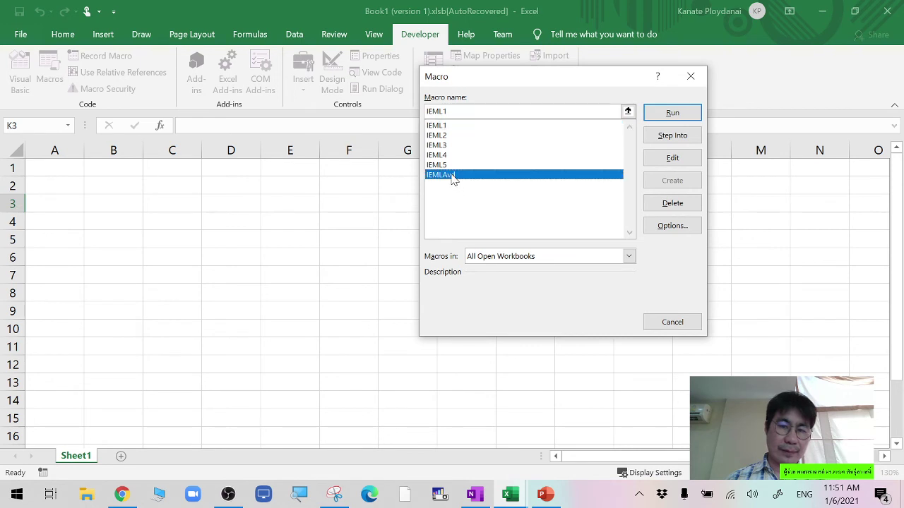
left_click(674, 115)
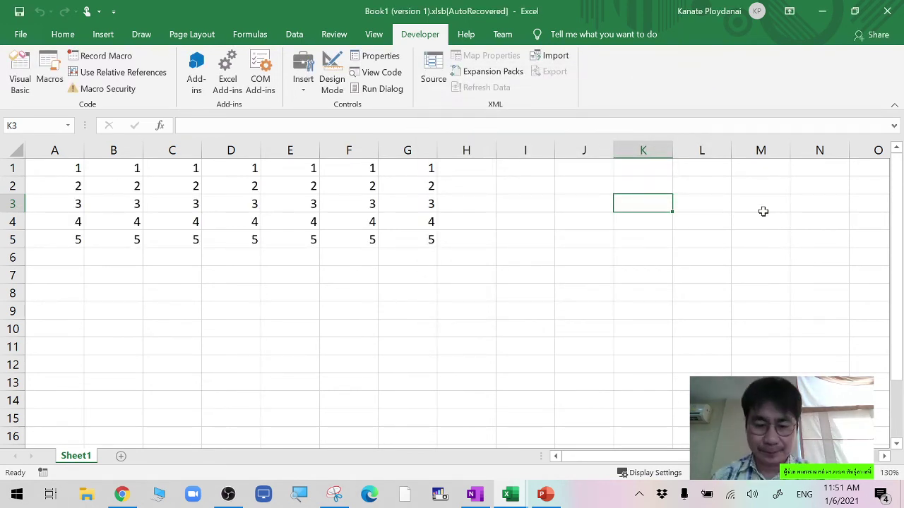
Zoom in on the filled cells and check each value in row 1 from A1 to G1
left_click(761, 418)
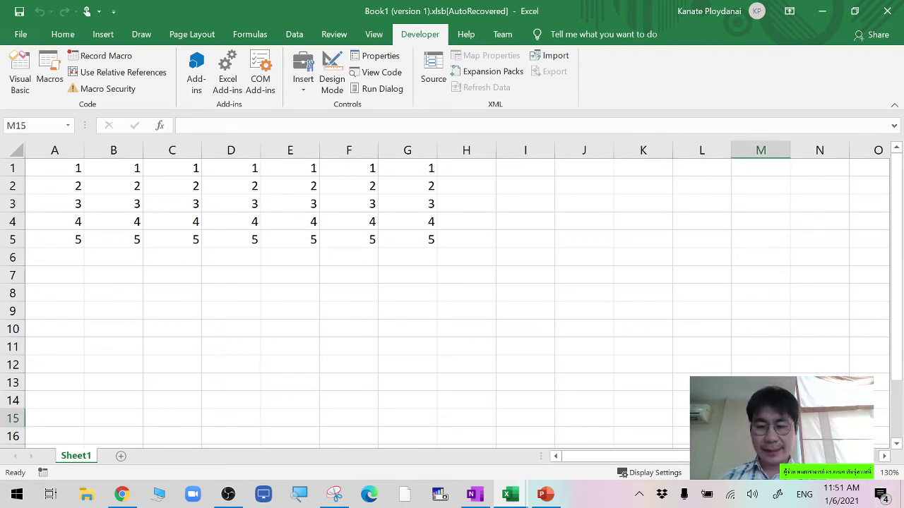
left_click(874, 472)
left_click(874, 473)
scroll(364, 325, "up", 1)
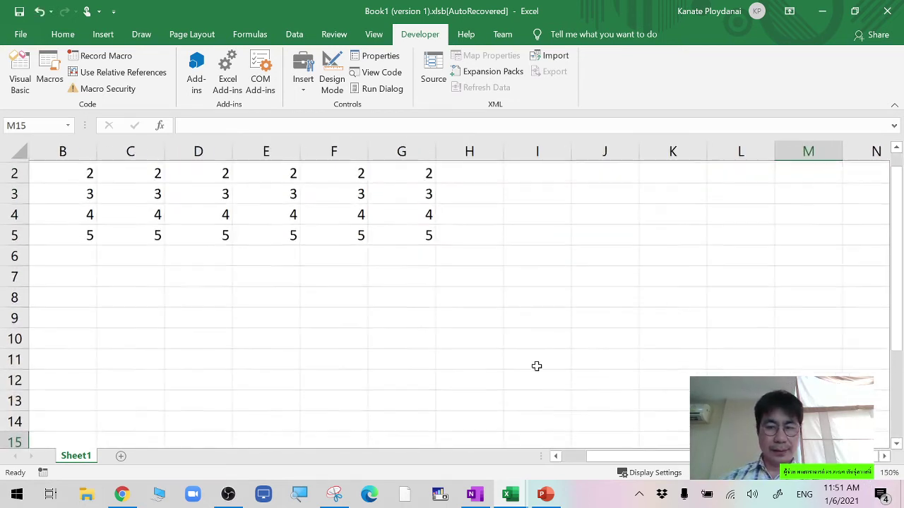
left_click(53, 173)
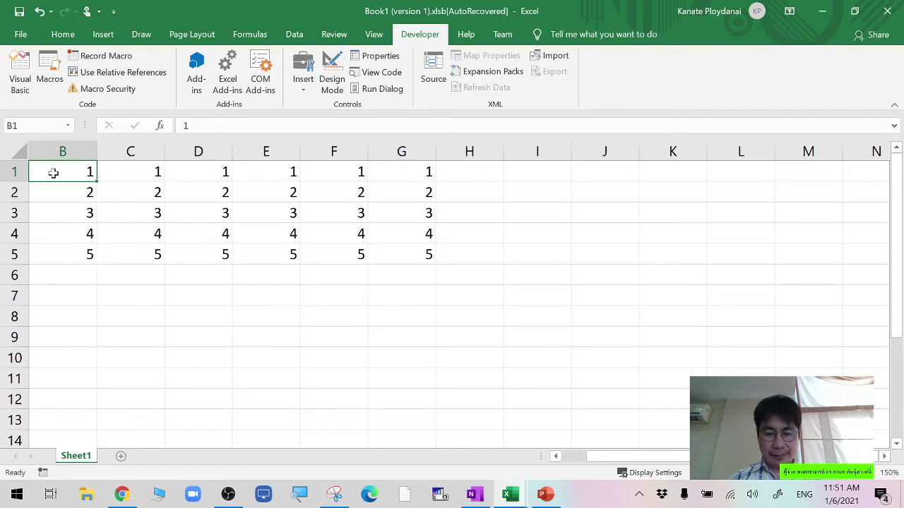
left_click(210, 175)
left_click(15, 172)
left_click(55, 170)
left_click(135, 171)
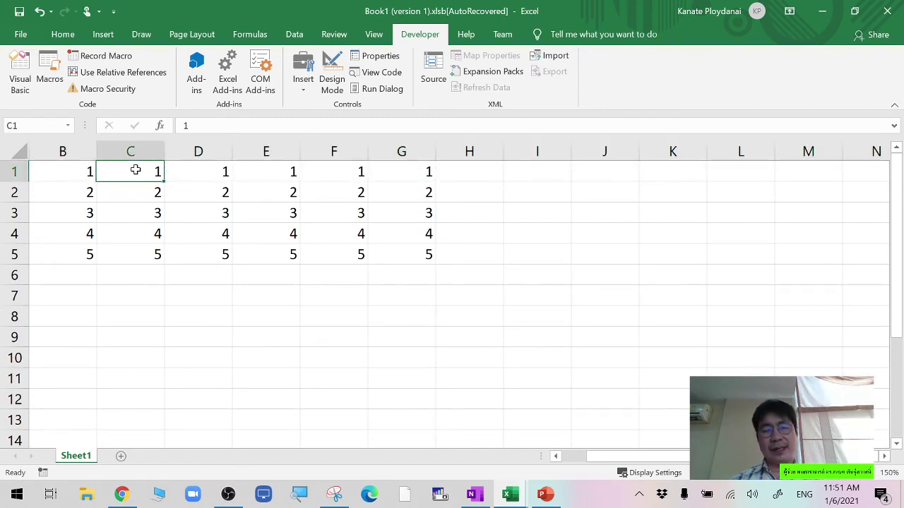
left_click(212, 172)
left_click(269, 170)
left_click(330, 174)
left_click(403, 170)
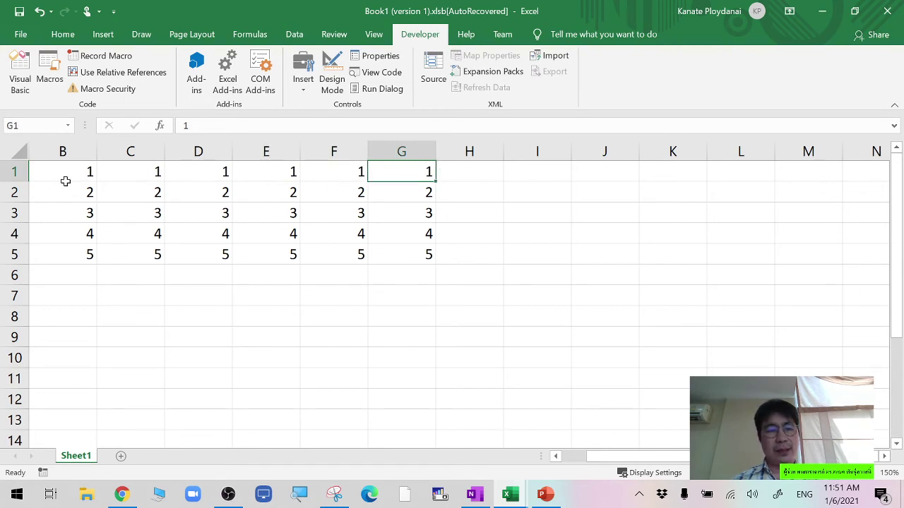
Check each cell in rows 2 and 3 through G3
left_click(13, 192)
left_click(67, 193)
left_click(114, 197)
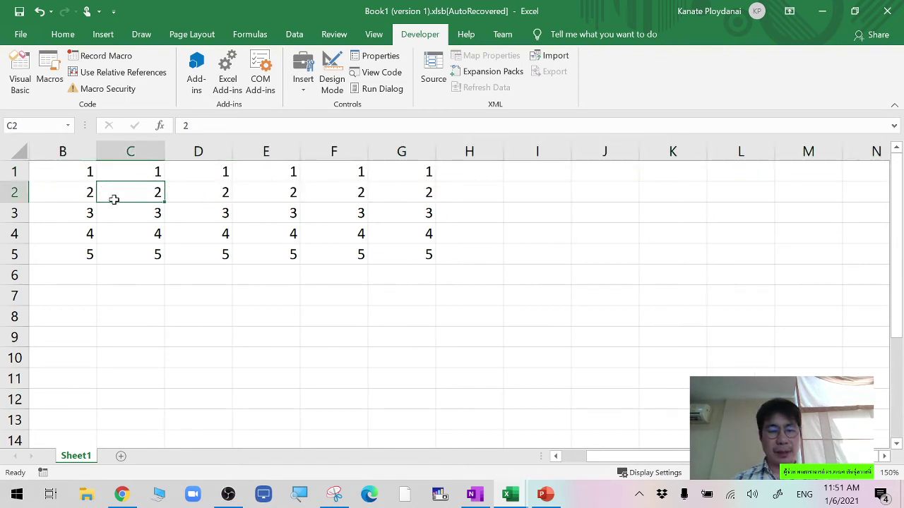
left_click(216, 194)
left_click(269, 191)
left_click(342, 196)
left_click(398, 193)
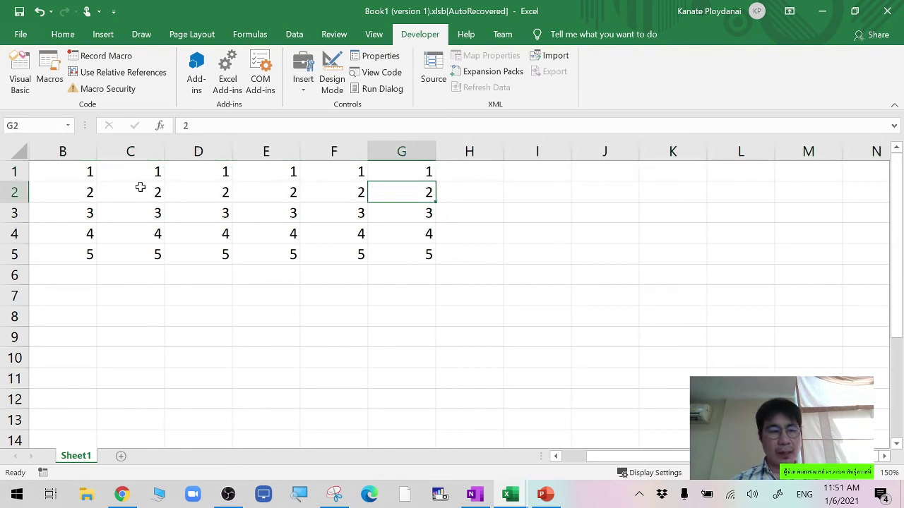
left_click(73, 208)
left_click(146, 214)
left_click(182, 215)
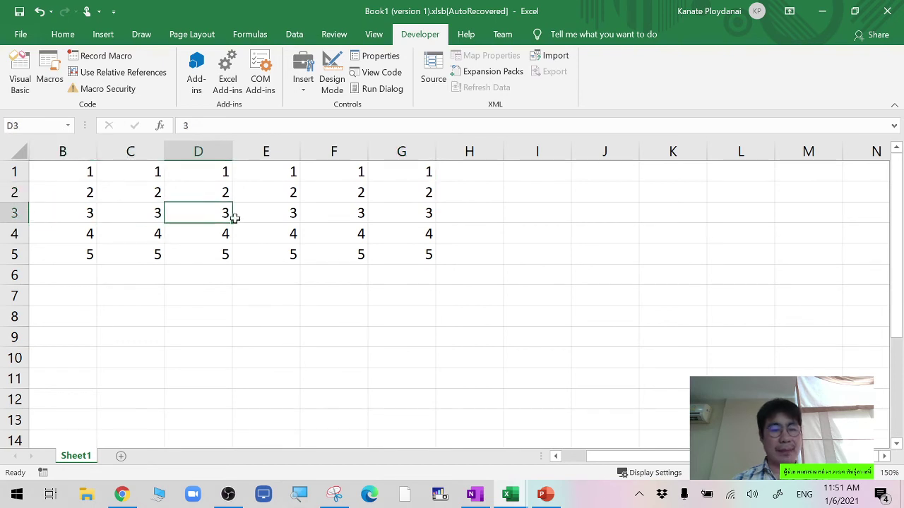
left_click(286, 214)
left_click(334, 210)
left_click(399, 208)
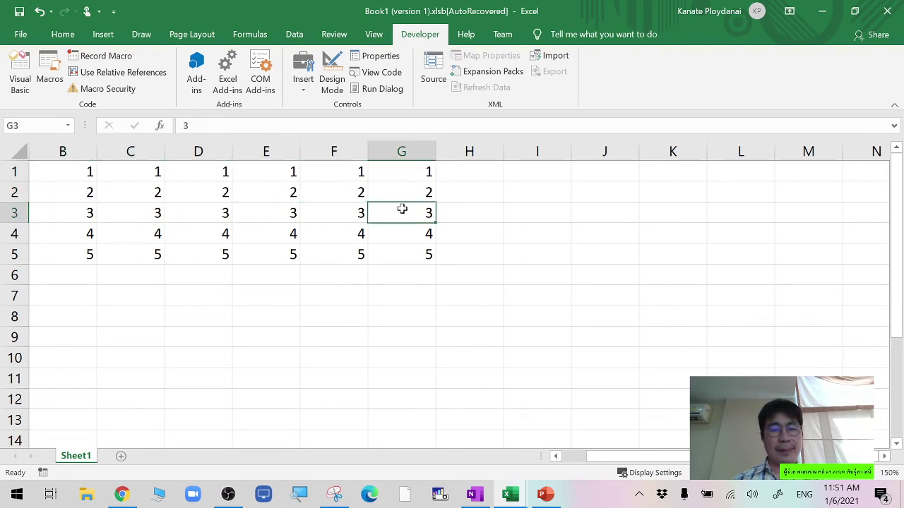
Check each cell in rows 4 and 5 through G5, then bring the IEMLAvd code editor forward
left_click(61, 236)
left_click(128, 236)
left_click(196, 233)
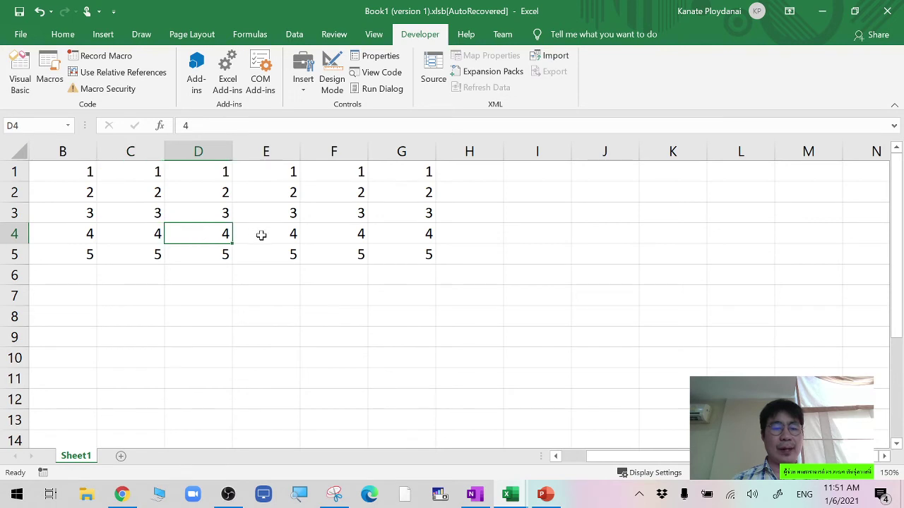
left_click(262, 235)
left_click(330, 235)
left_click(393, 237)
left_click(75, 256)
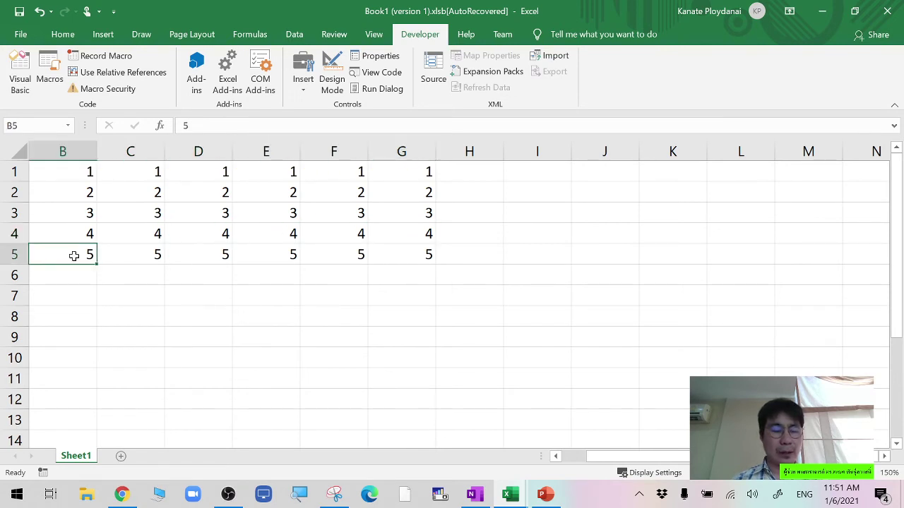
left_click(138, 259)
left_click(212, 257)
left_click(268, 254)
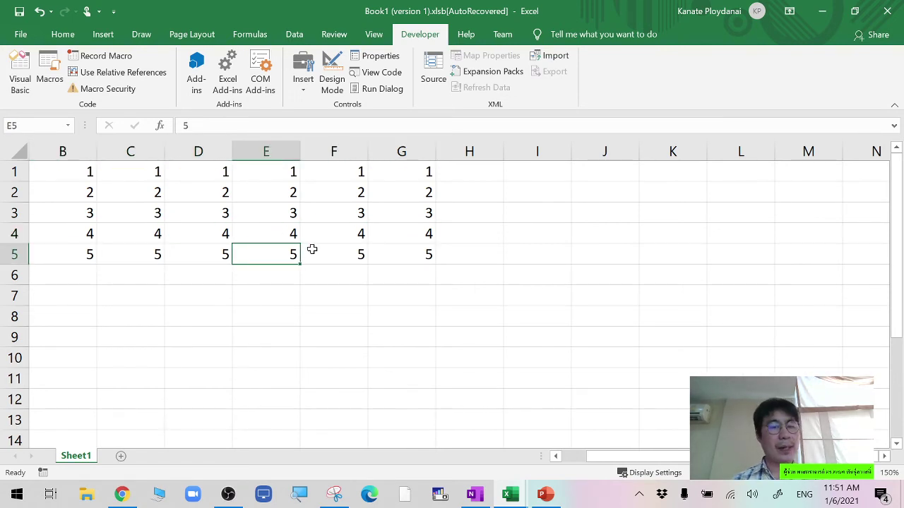
left_click(335, 255)
left_click(399, 258)
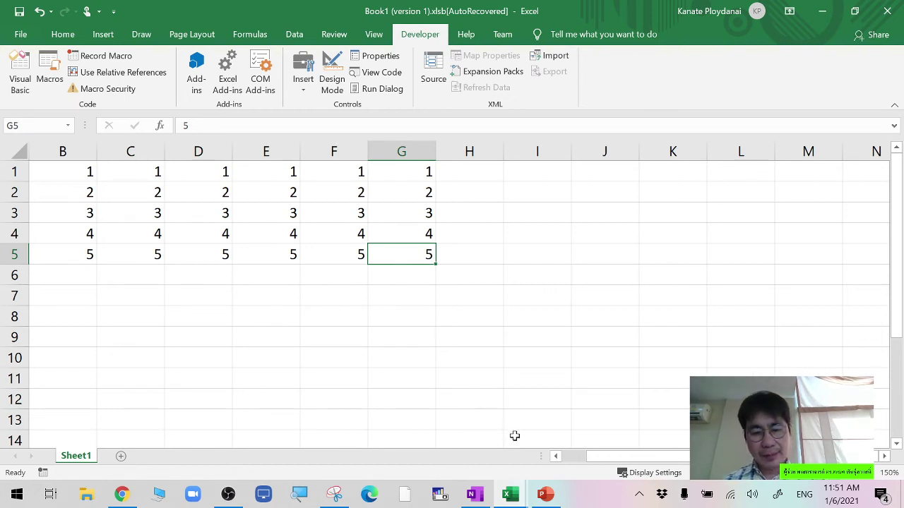
mouse_move(505, 493)
left_click(597, 456)
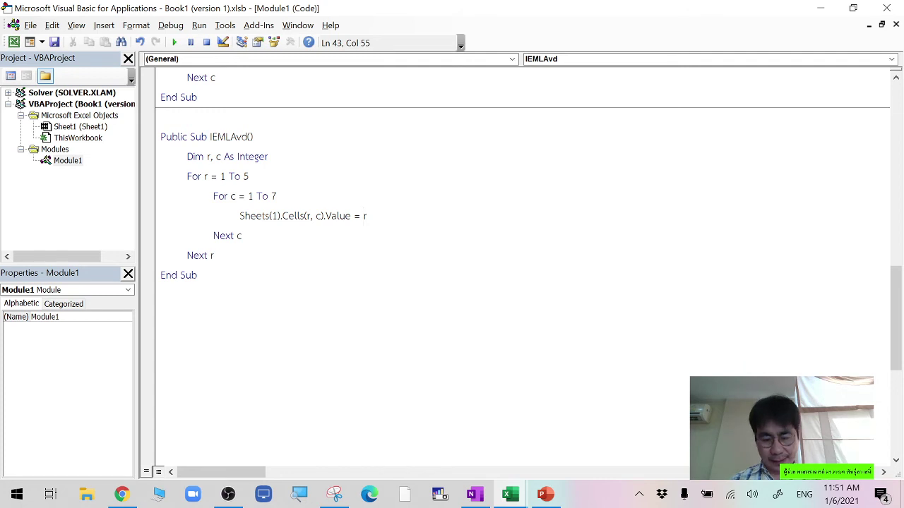
Change the assignment to Value = "r" so the macro writes the literal text r
key("BackSpace")
type("\"r")
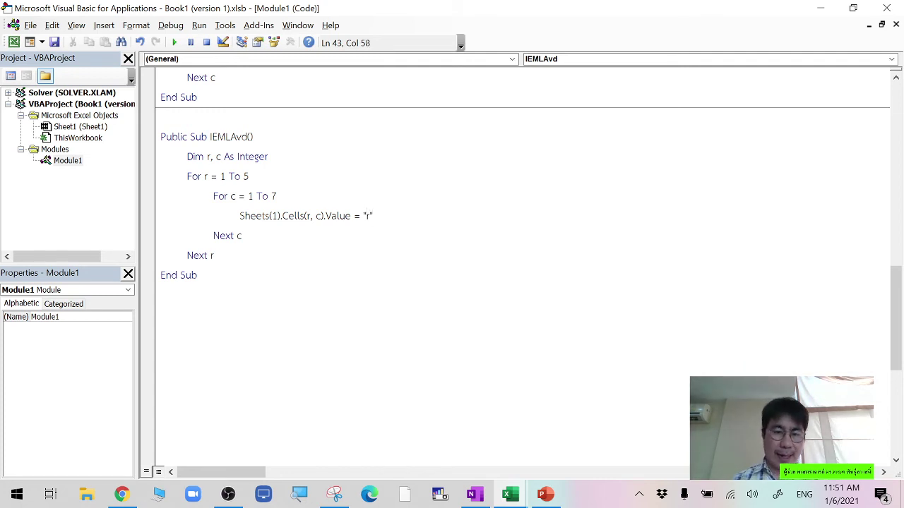
left_click(161, 316)
Snip the edited IEMLAvd code, copy the image, and bring up PowerPoint's slide 9
left_click(334, 495)
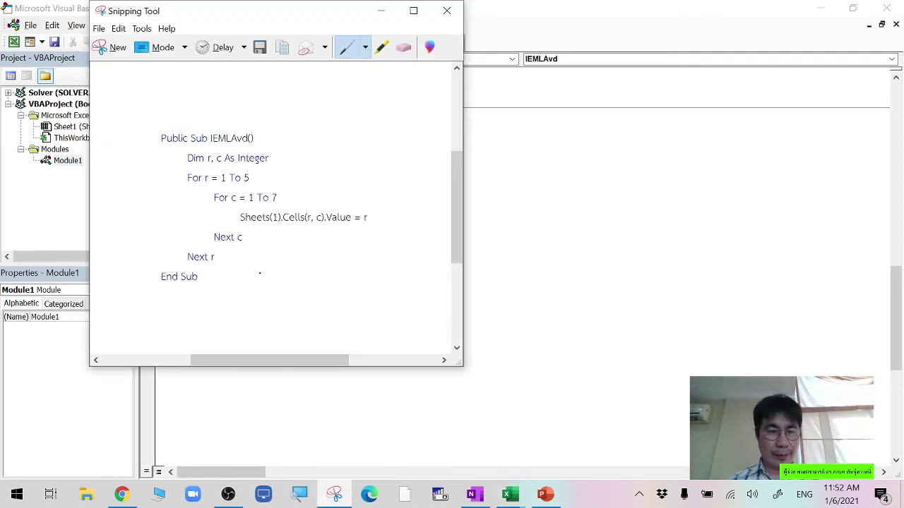
left_click(115, 46)
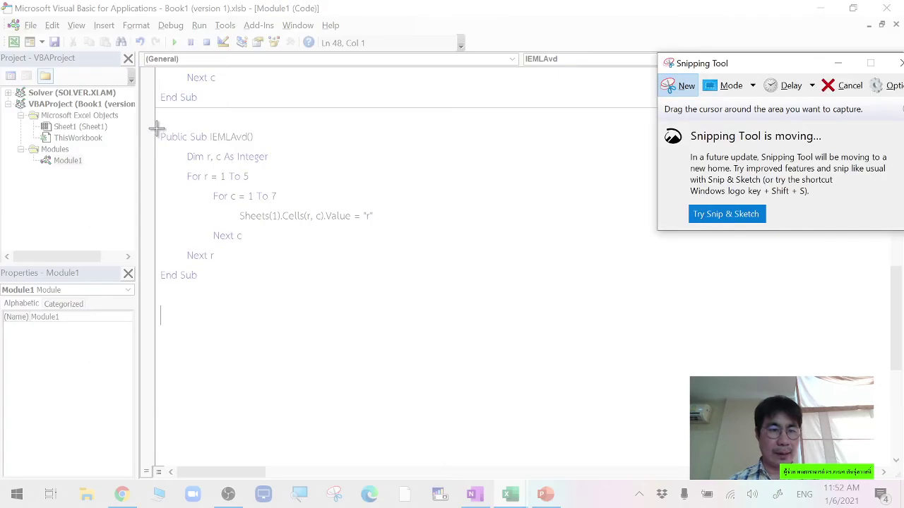
mouse_move(157, 127)
left_mouse_down()
mouse_move(333, 267)
mouse_move(387, 291)
left_mouse_up()
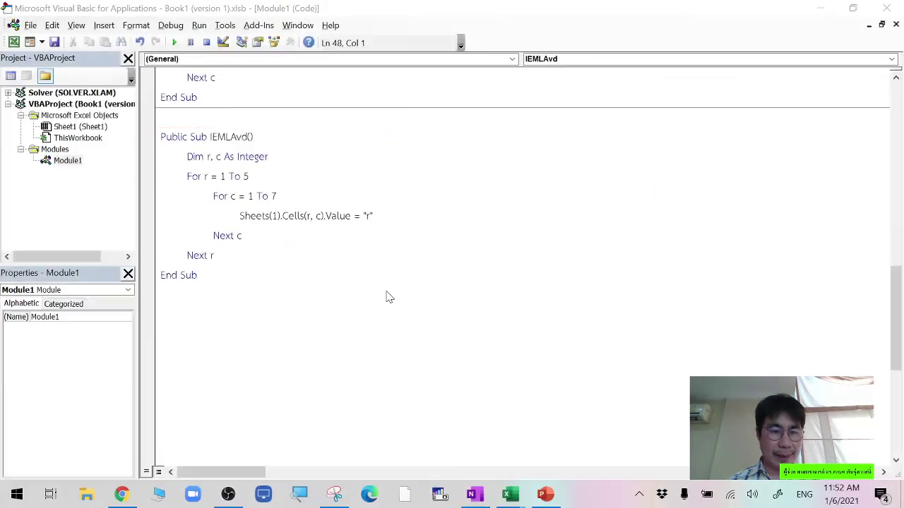
left_click(119, 28)
left_click(134, 42)
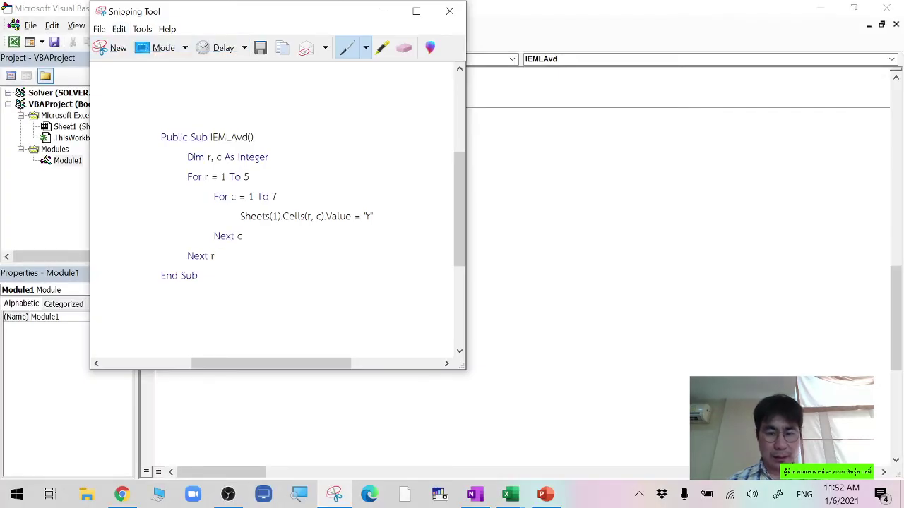
left_click(545, 494)
right_click(648, 270)
Paste the "r" code image lower right of the original, with a black double frame, slightly enlarged
left_click(671, 294)
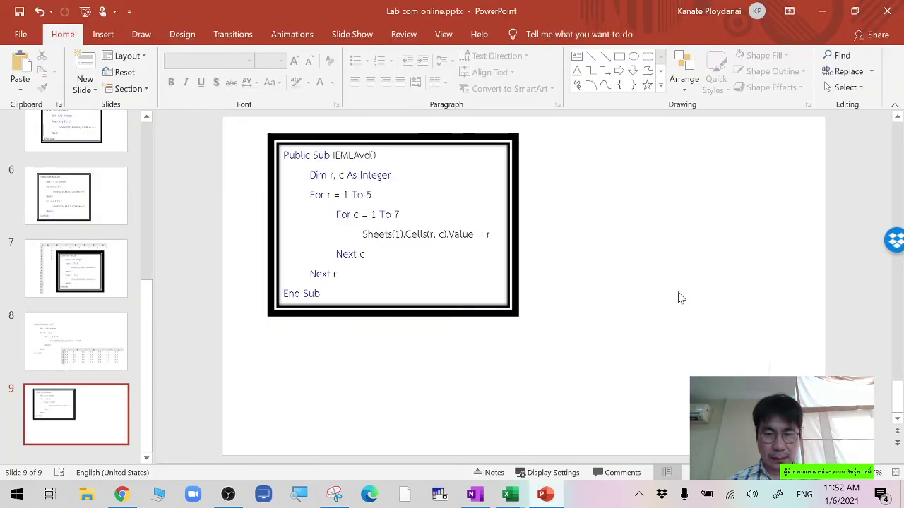
left_click_drag(598, 308, 720, 340)
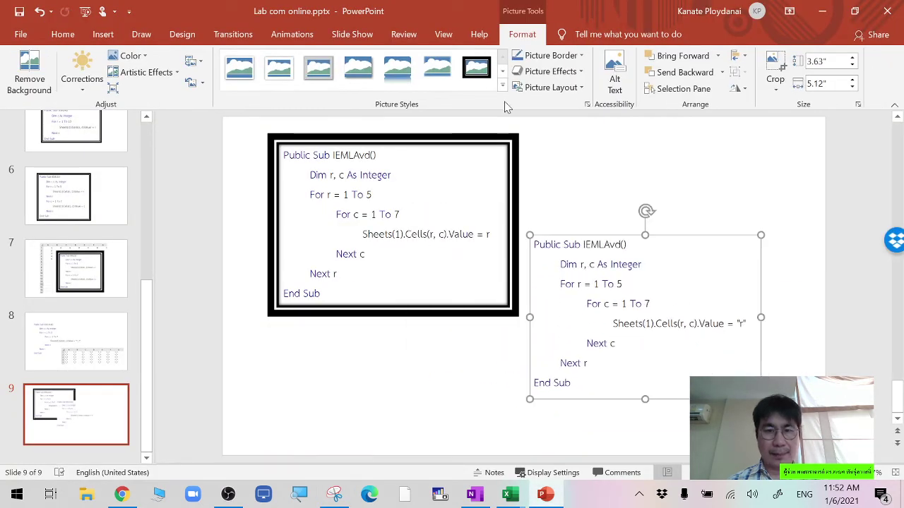
left_click(485, 65)
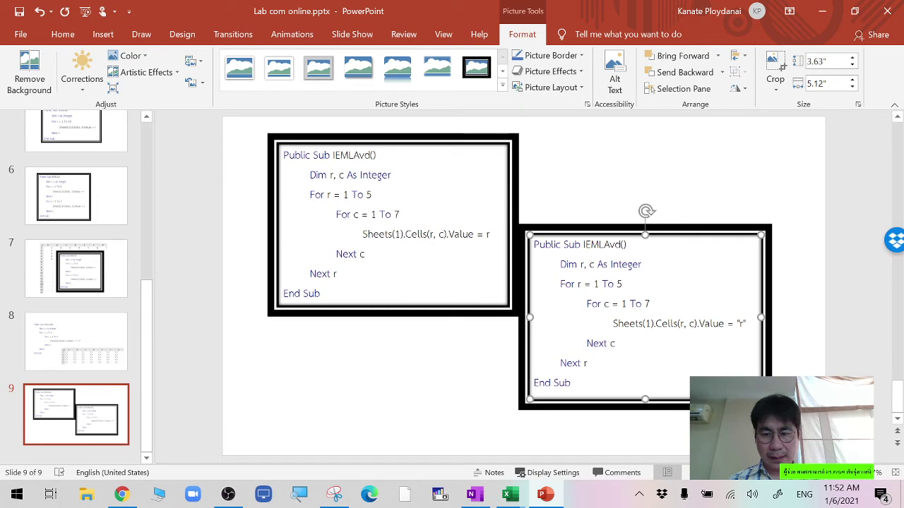
left_click_drag(760, 400, 798, 420)
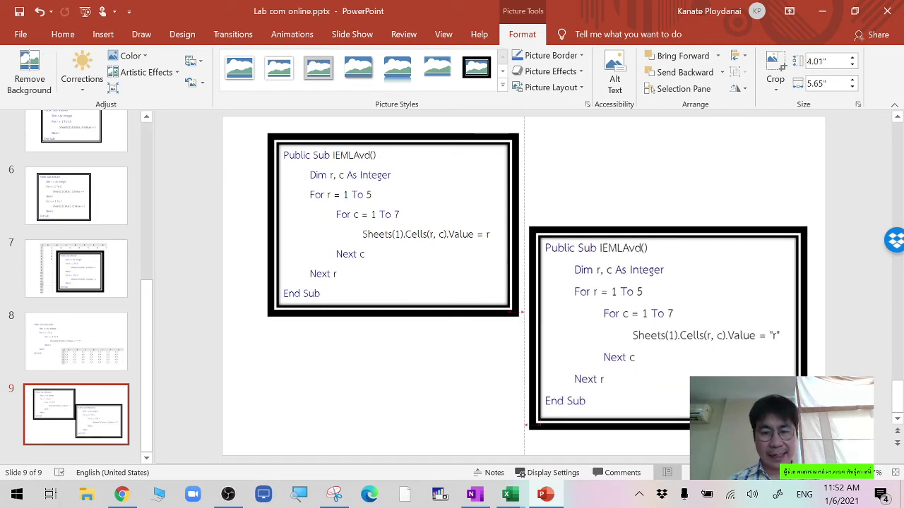
Preview slide 9 full screen, then exit the slide show
left_click(599, 173)
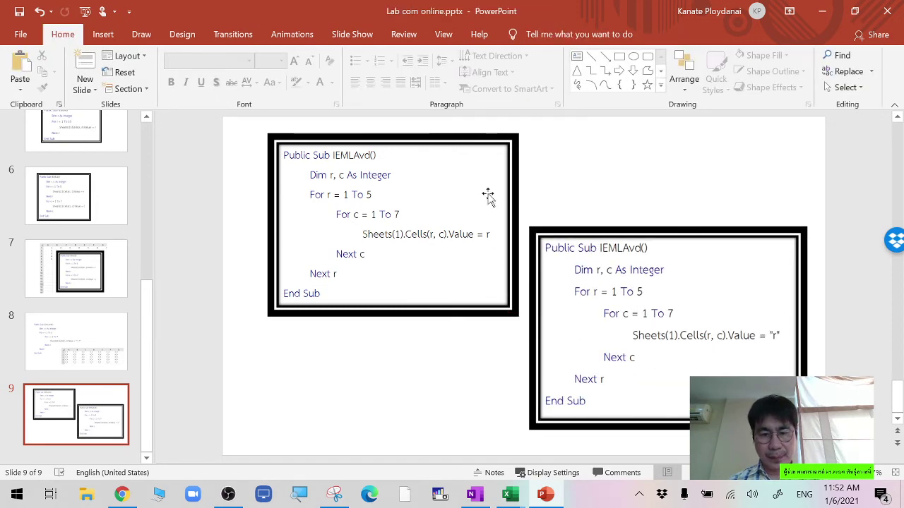
key("shift+F5")
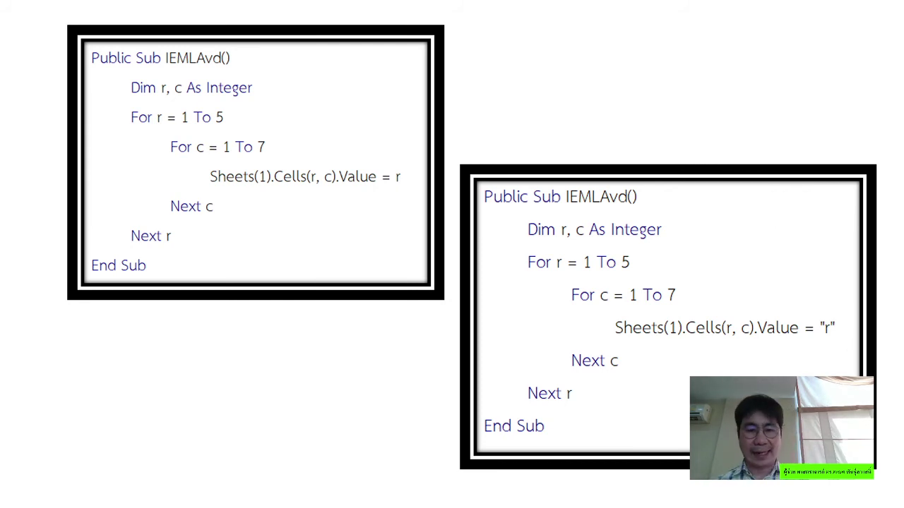
key("Escape")
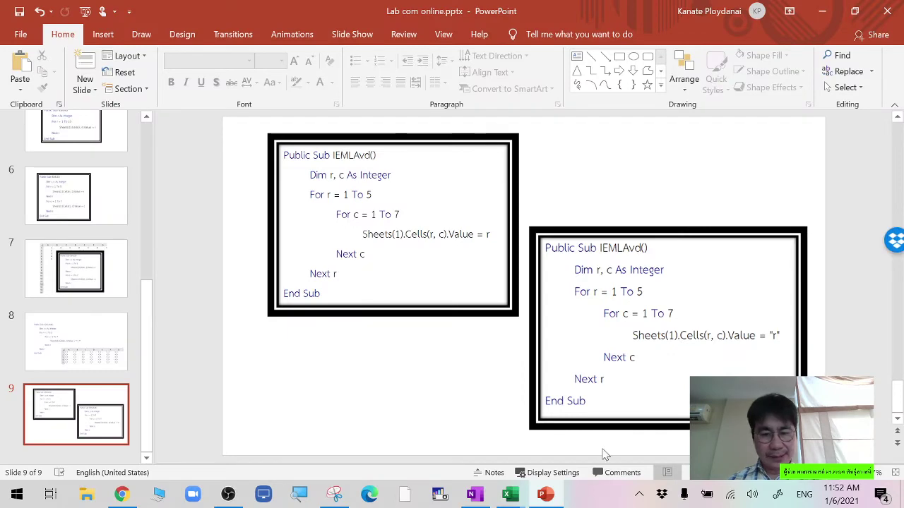
Rerun IEMLAvd in Excel so A1:G5 fills with the letter r, then return to PowerPoint
mouse_move(506, 494)
left_click(399, 388)
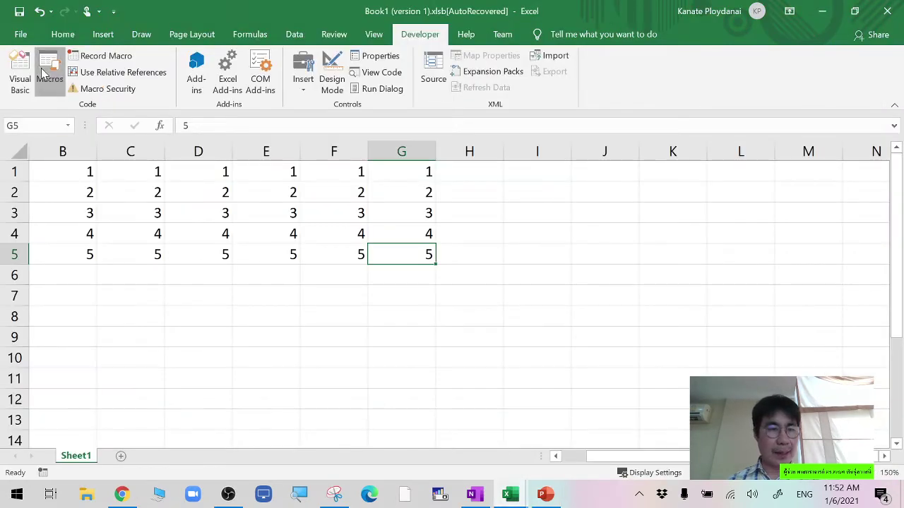
key("alt+F8")
left_click(445, 166)
left_click(459, 175)
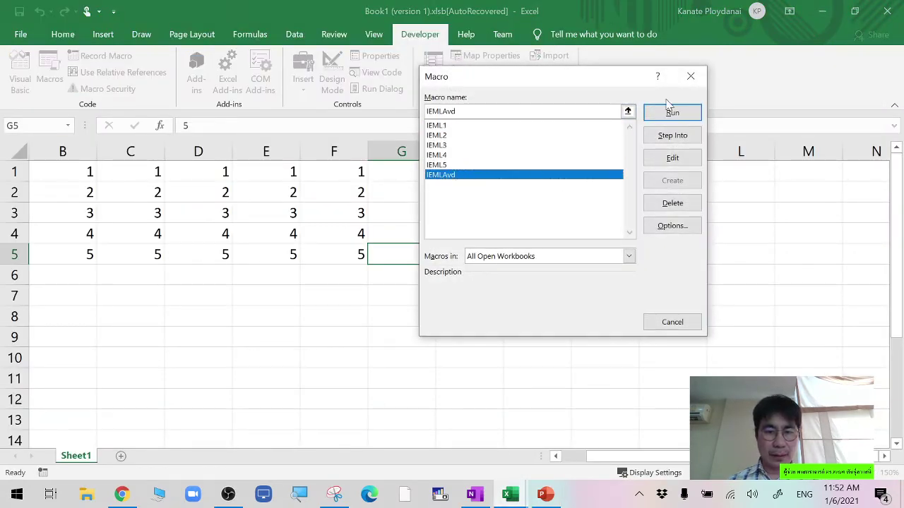
left_click(677, 114)
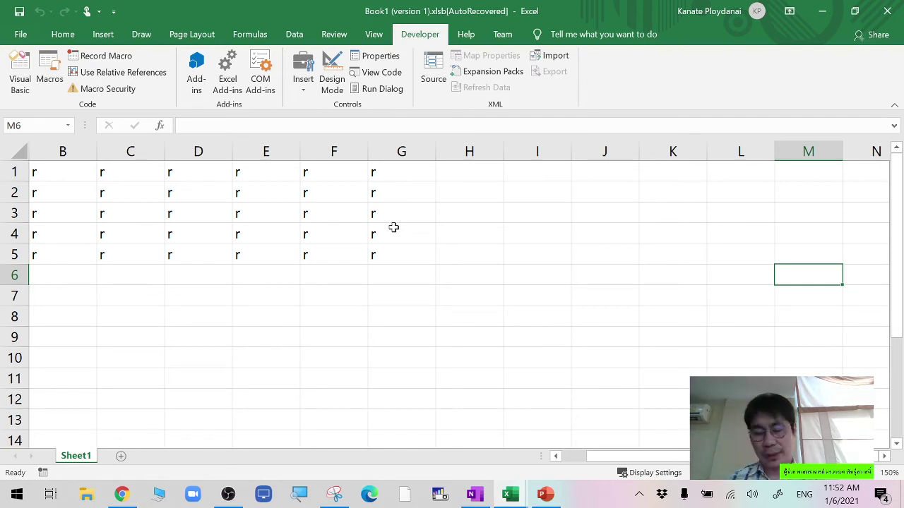
left_click(544, 495)
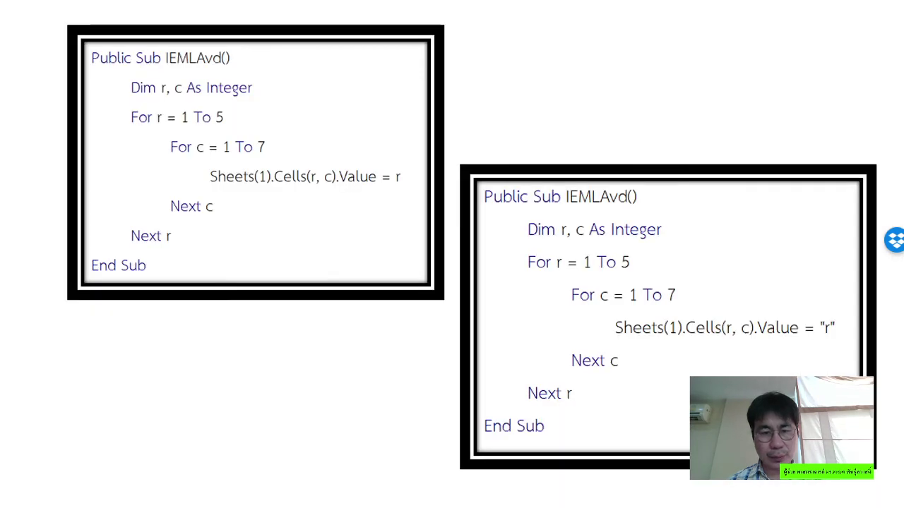
Present slide 9 full screen to compare both code versions, then return to the Google Meet call
key("shift+F5")
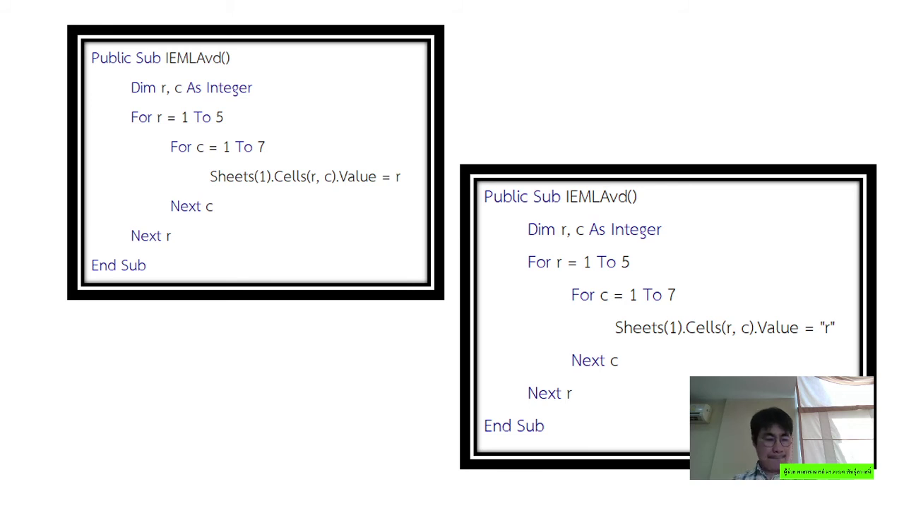
key("Escape")
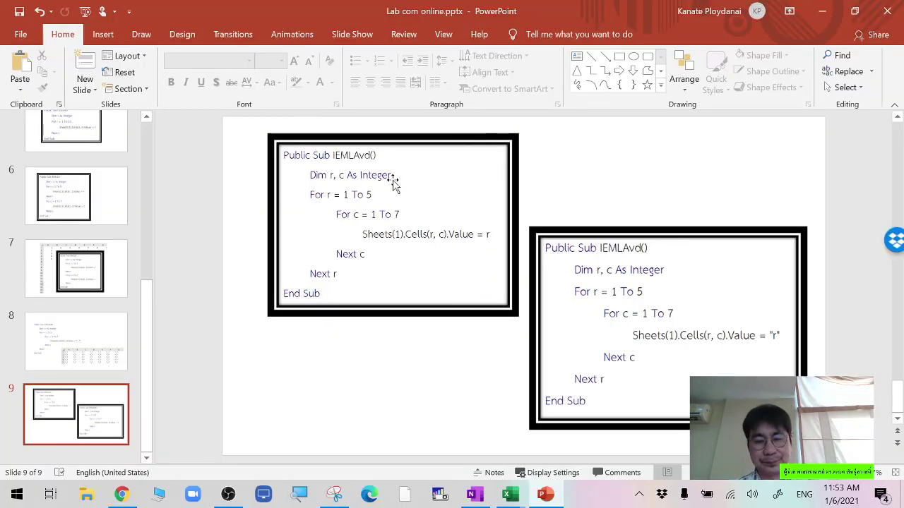
left_click(120, 496)
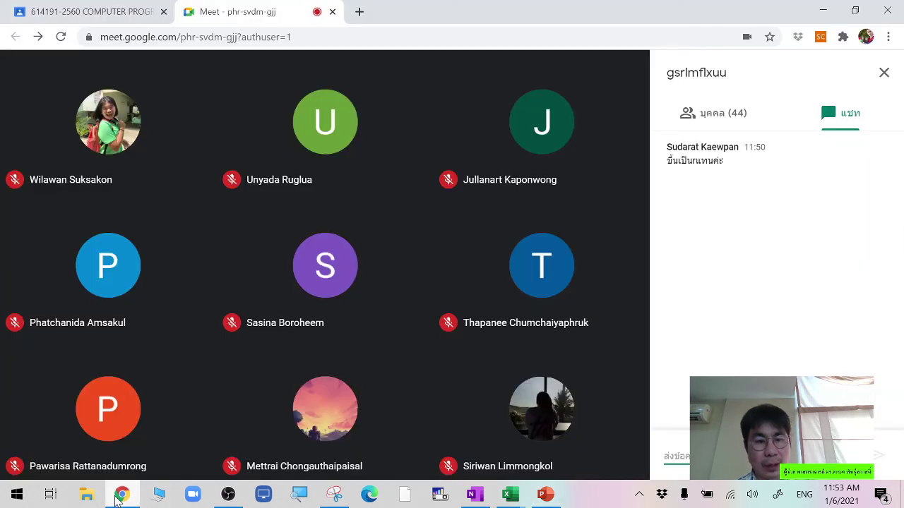
left_click(516, 492)
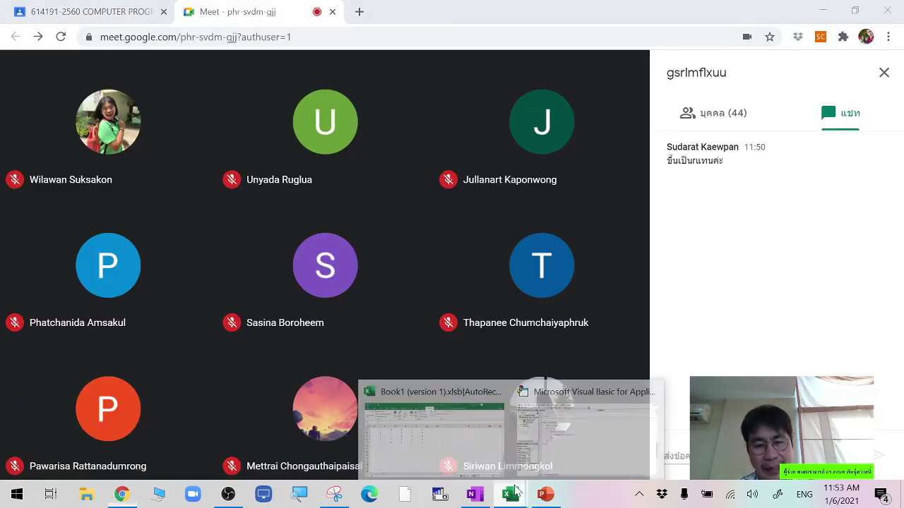
Edit IEMLAvd's assignment line so each cell receives c instead of "r"
left_click(565, 438)
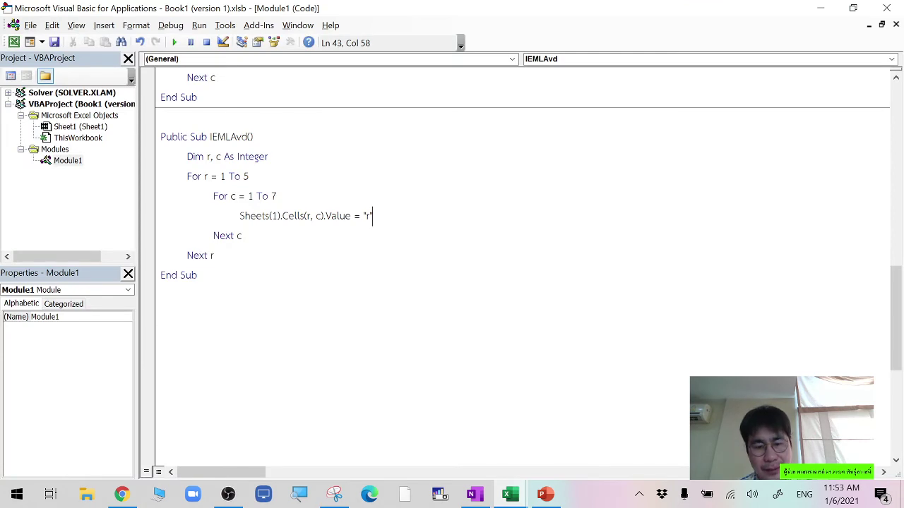
key("BackSpace")
key("BackSpace")
key("BackSpace")
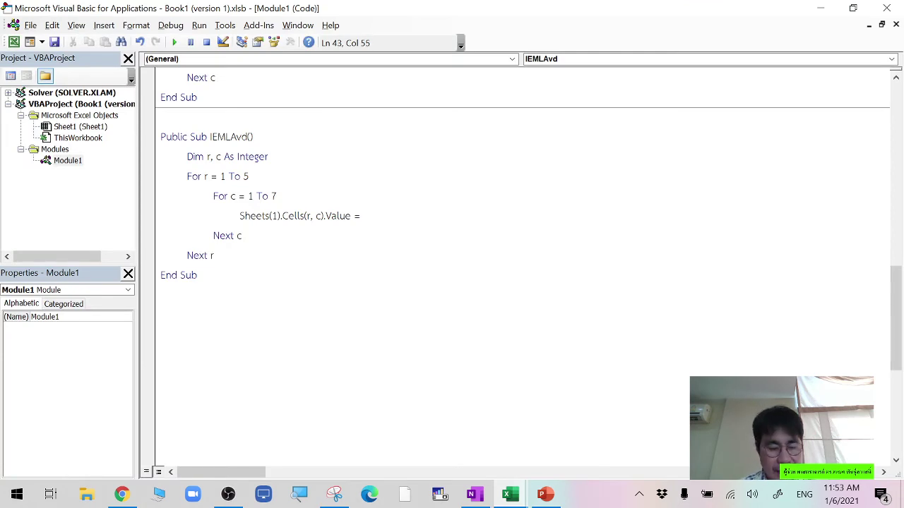
type("c")
left_click(198, 274)
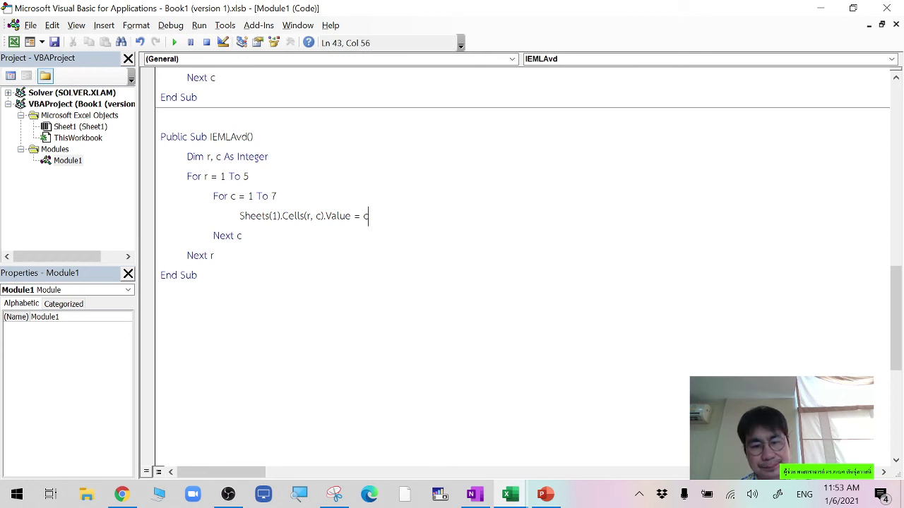
Snip the updated macro code and discard the earlier snip without saving
left_click(399, 493)
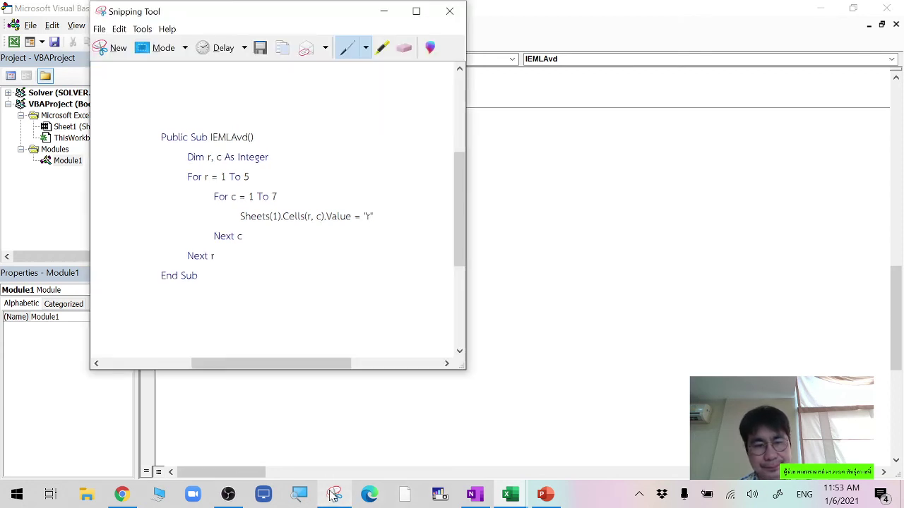
left_click(109, 44)
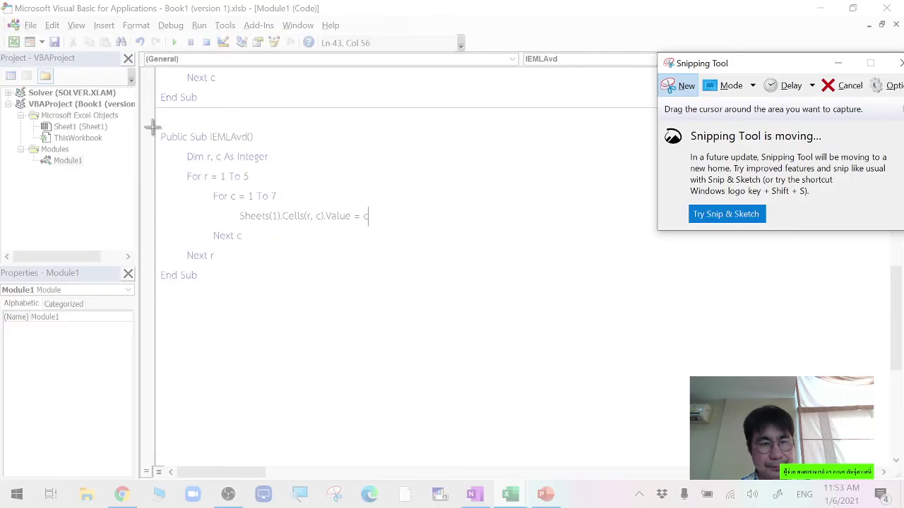
left_click_drag(155, 127, 405, 288)
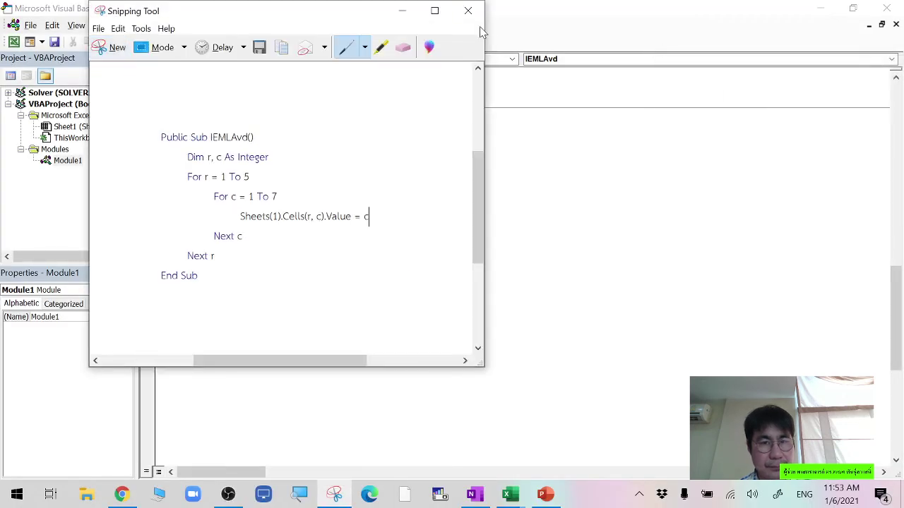
left_click(468, 11)
left_click(347, 200)
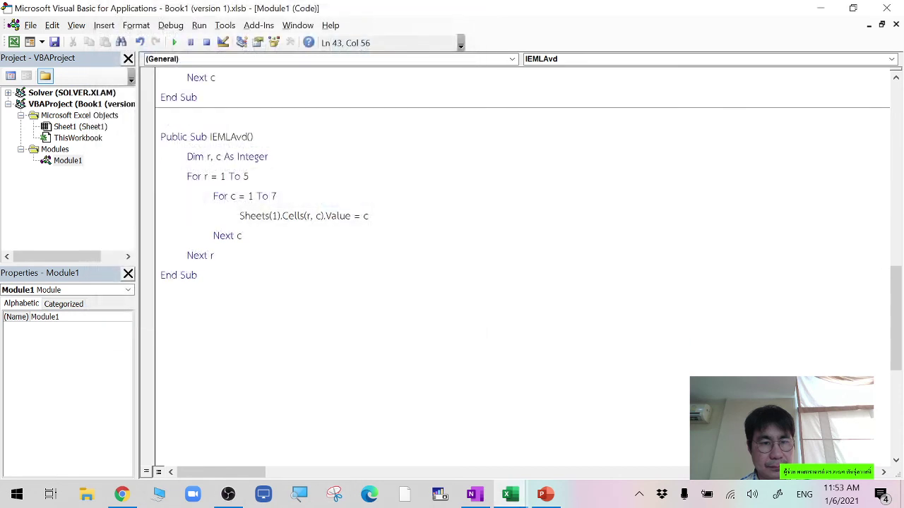
Snip the IEMLAvd code again and copy the image to the clipboard
left_click(334, 495)
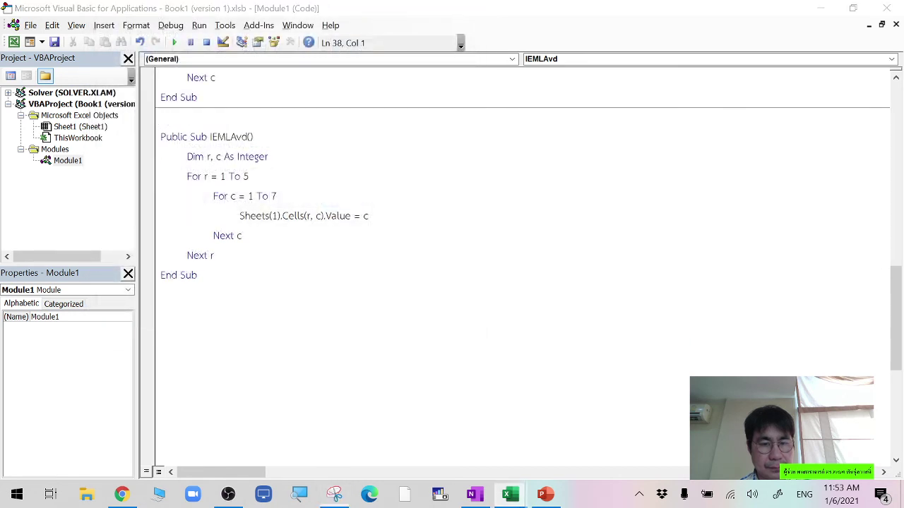
left_click(676, 92)
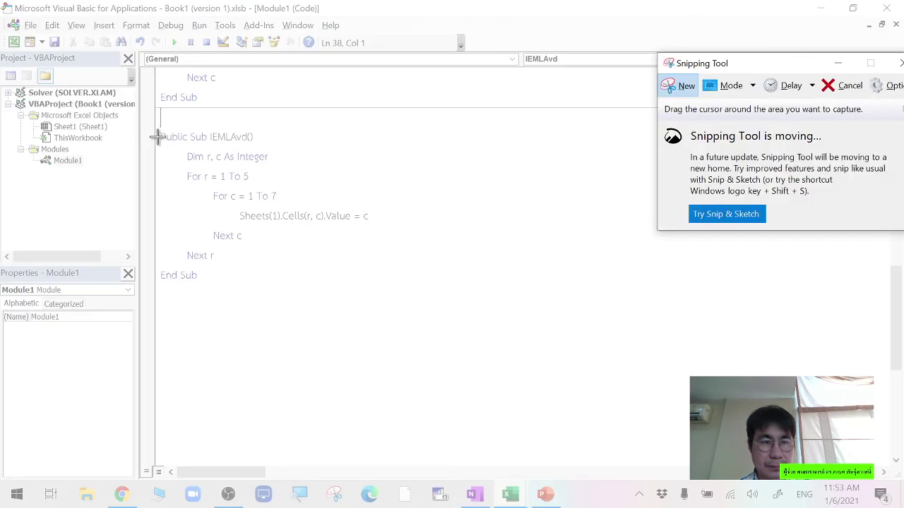
mouse_move(156, 129)
left_mouse_down()
mouse_move(468, 313)
mouse_move(386, 286)
left_mouse_up()
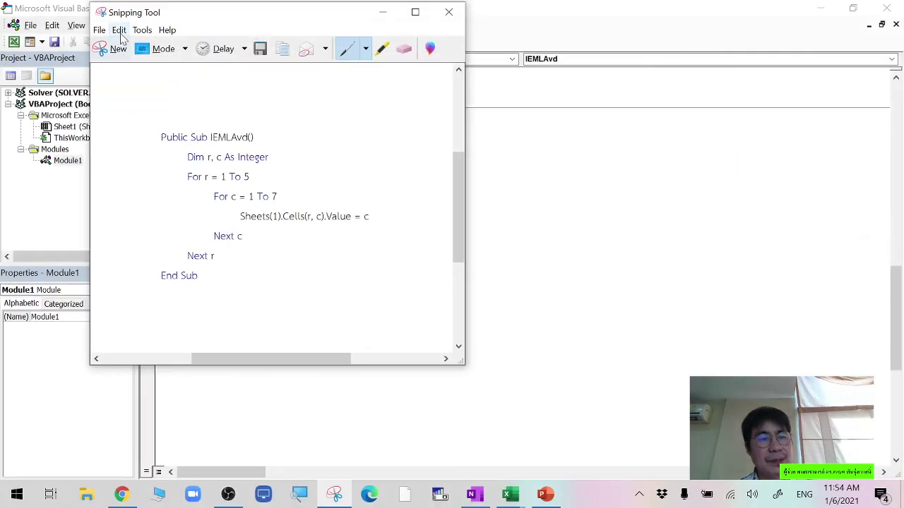
left_click(118, 29)
left_click(131, 45)
left_click(510, 494)
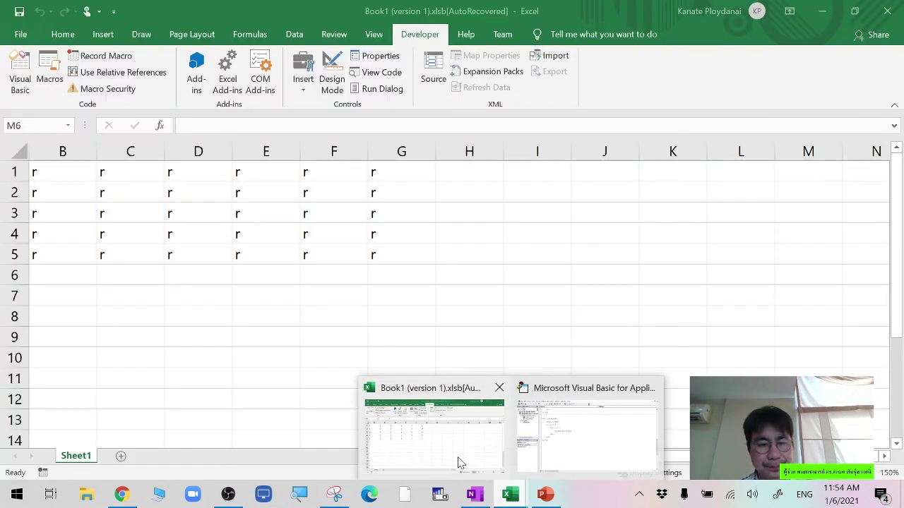
left_click(459, 463)
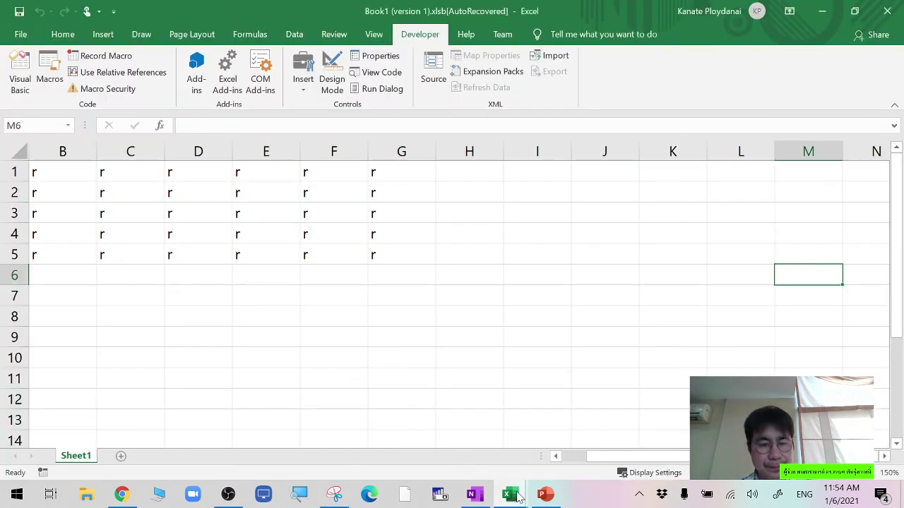
Add a new slide 10 after slide 9 and paste the IEMLAvd code image onto it
left_click(544, 495)
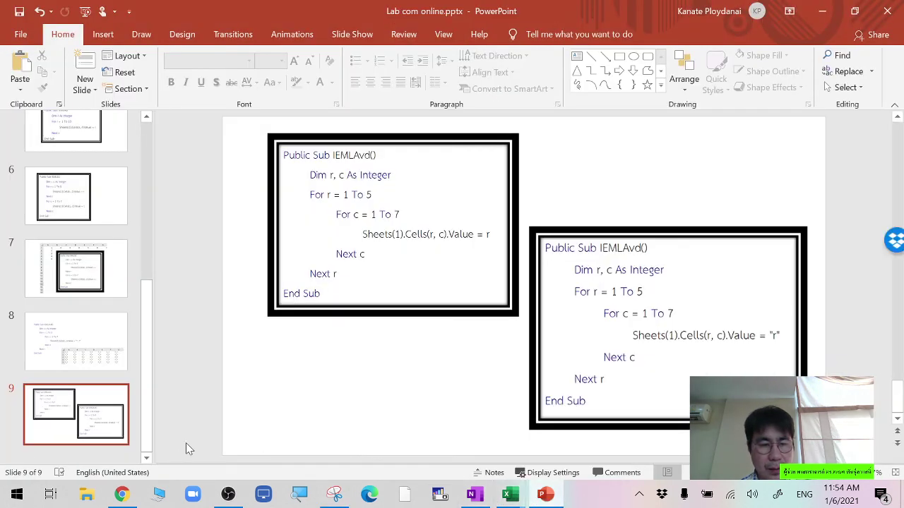
left_click(85, 71)
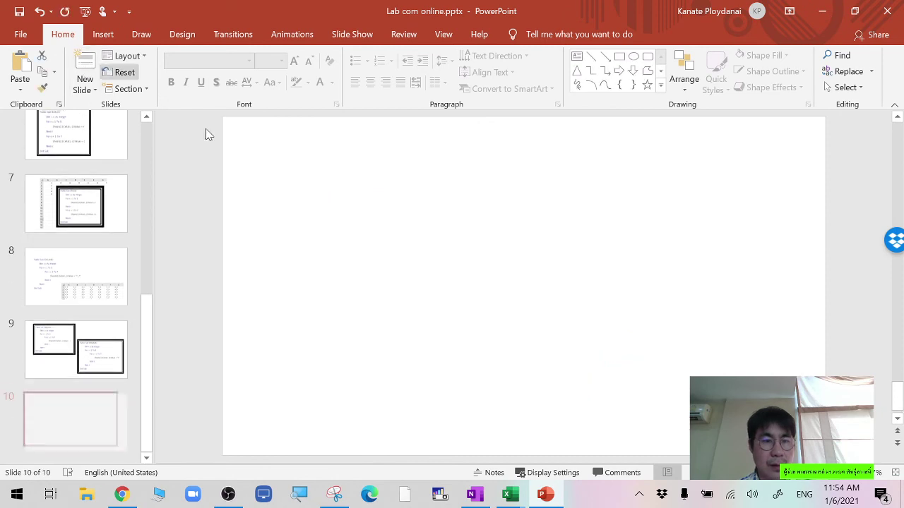
right_click(416, 238)
left_click(438, 262)
Enlarge and center the code picture and give it a thick black frame
left_click_drag(433, 264, 319, 271)
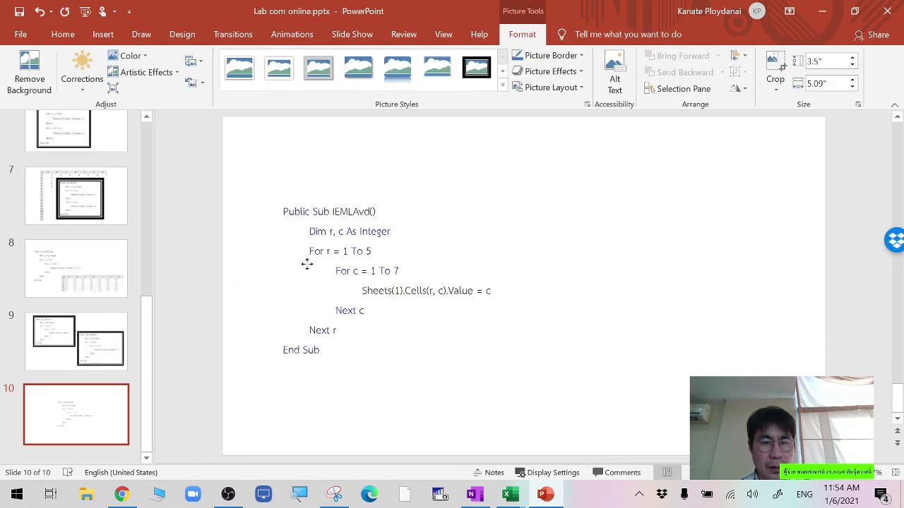
left_click_drag(524, 367, 620, 427)
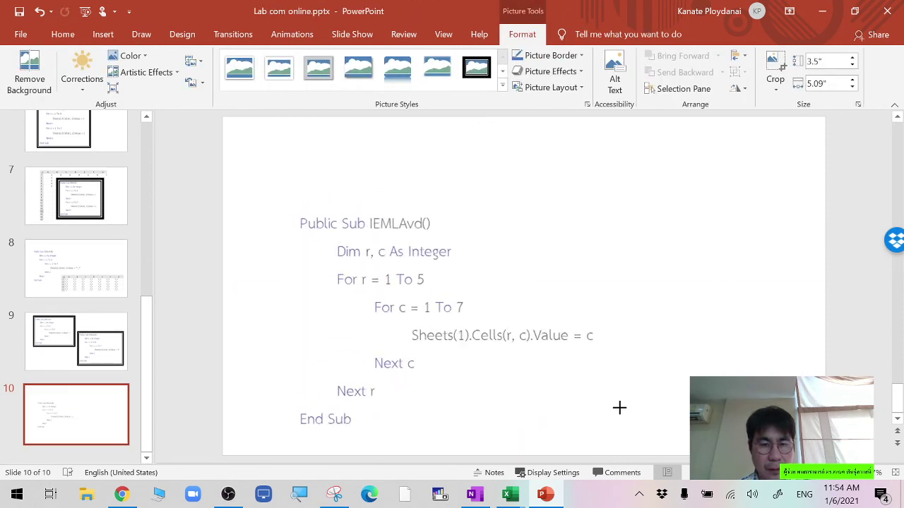
left_click_drag(601, 389, 607, 361)
left_click(477, 75)
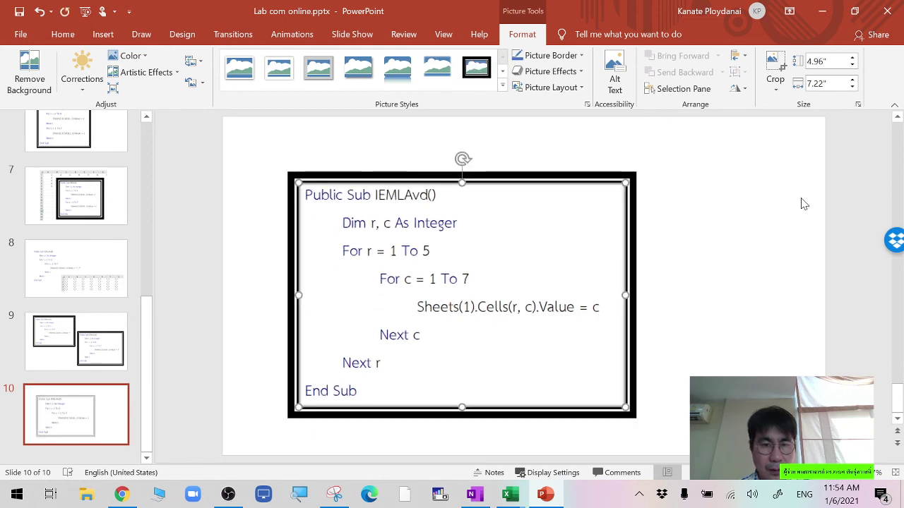
left_click(819, 236)
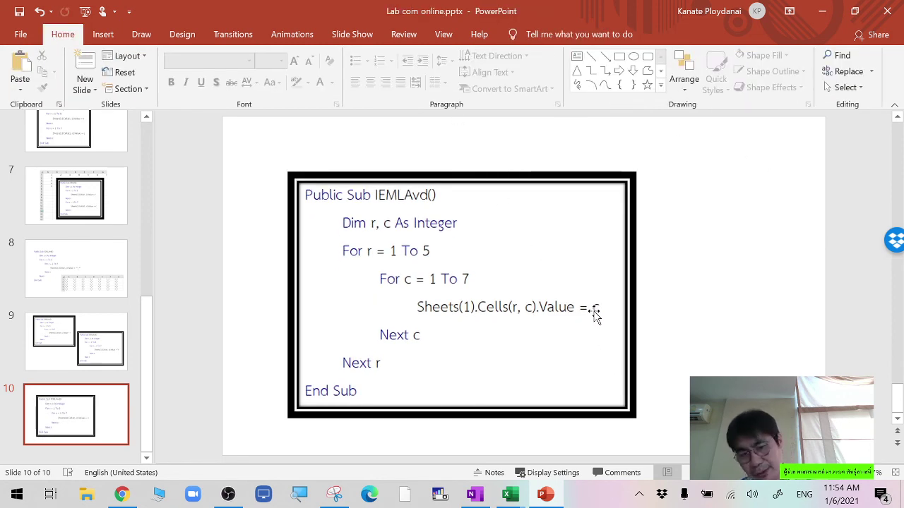
left_click(507, 494)
Change IEMLAvd to assign Value = r, run it, and view row numbers 1–5 in the sheet
left_click(413, 462)
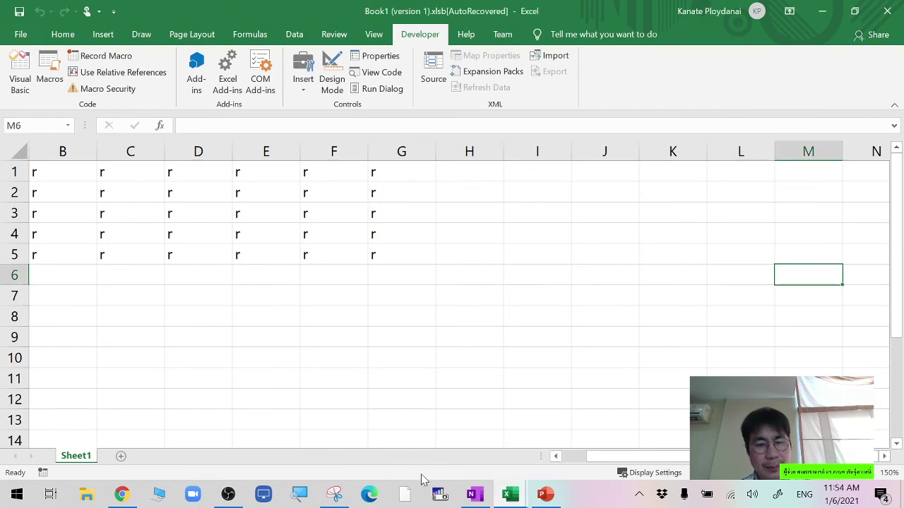
left_click(506, 495)
left_click(537, 468)
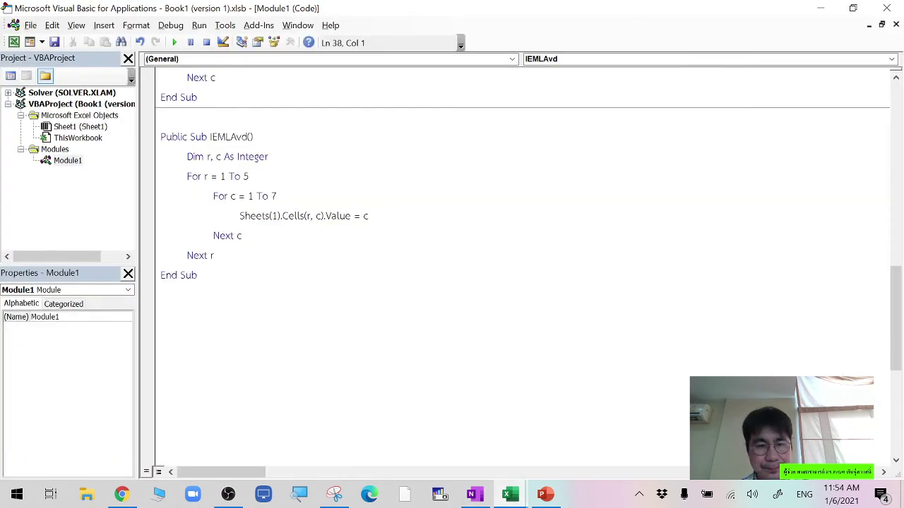
key("BackSpace")
key("Up")
key("Up")
key("Up")
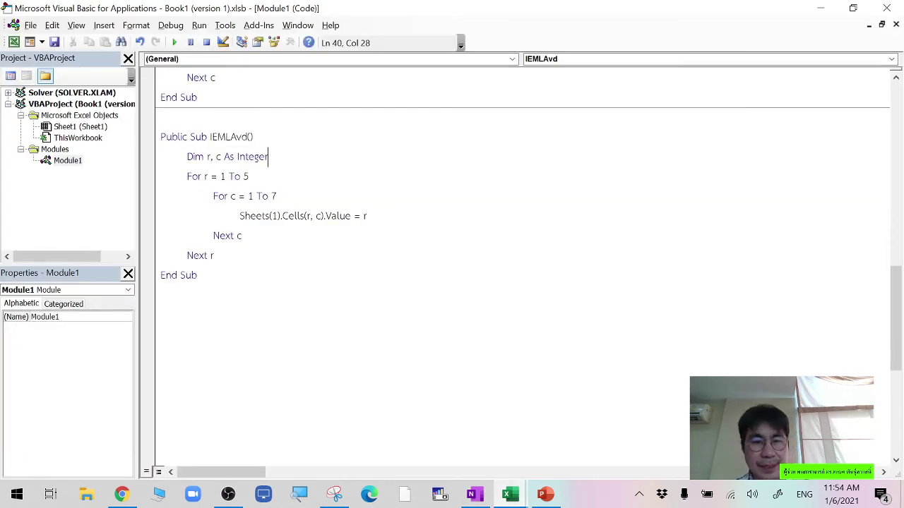
left_click(177, 43)
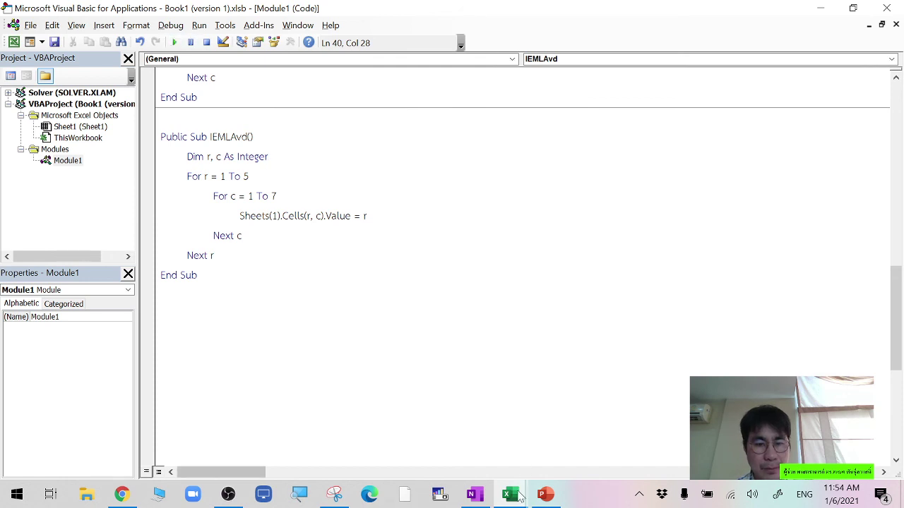
left_click(507, 494)
left_click(422, 414)
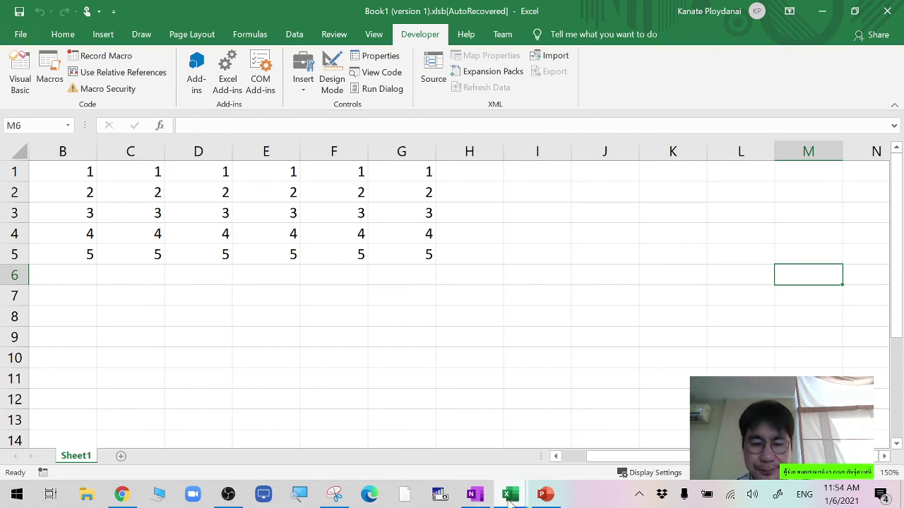
Set IEMLAvd's assignment line back to Value = c, then check the class meeting
mouse_move(508, 498)
left_click(584, 449)
left_click(368, 216)
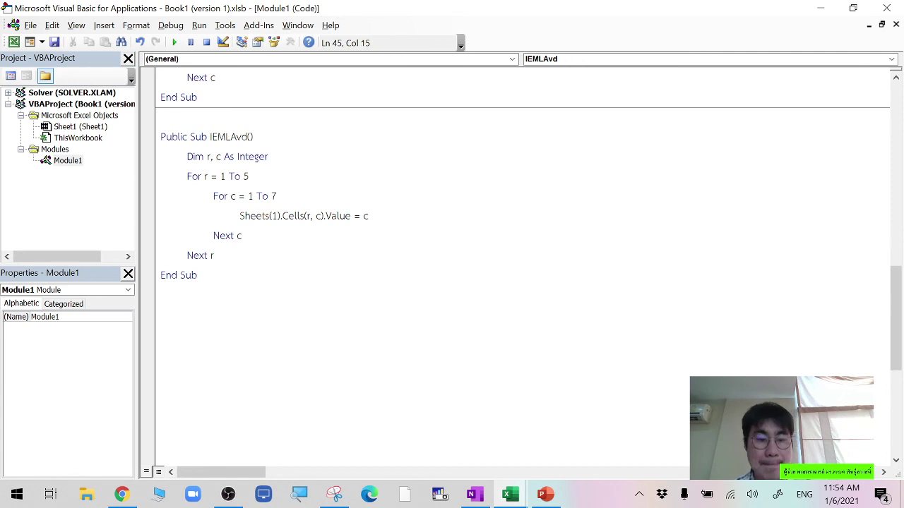
left_click(131, 497)
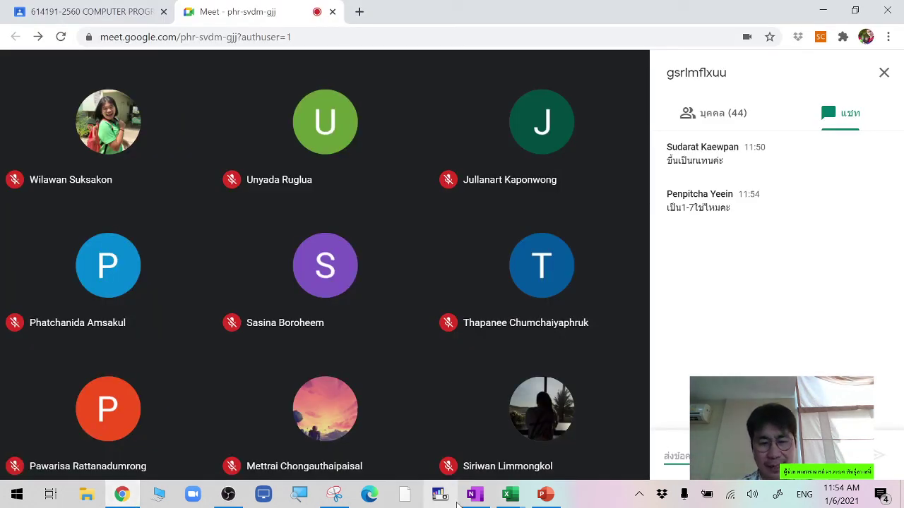
Run IEMLAvd from the Macros list so each row of A1:G5 reads 1 through 7
mouse_move(506, 496)
left_click(458, 432)
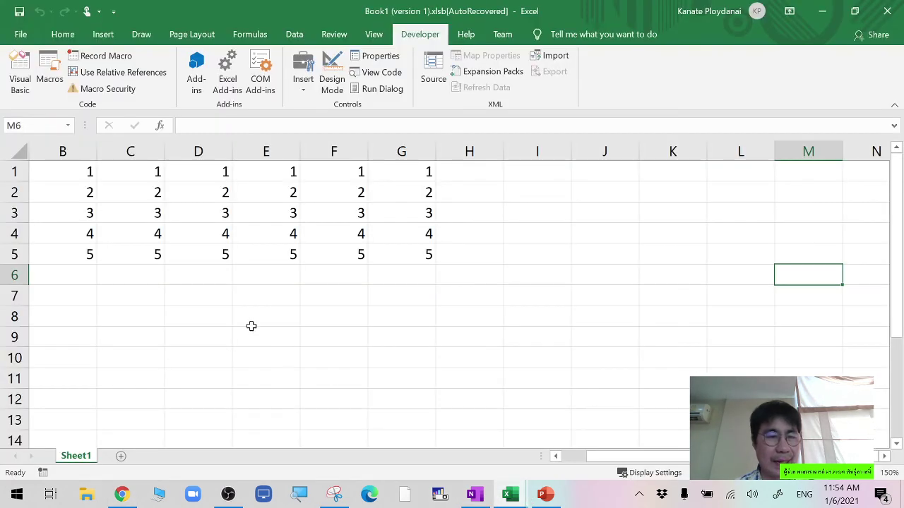
left_click(49, 74)
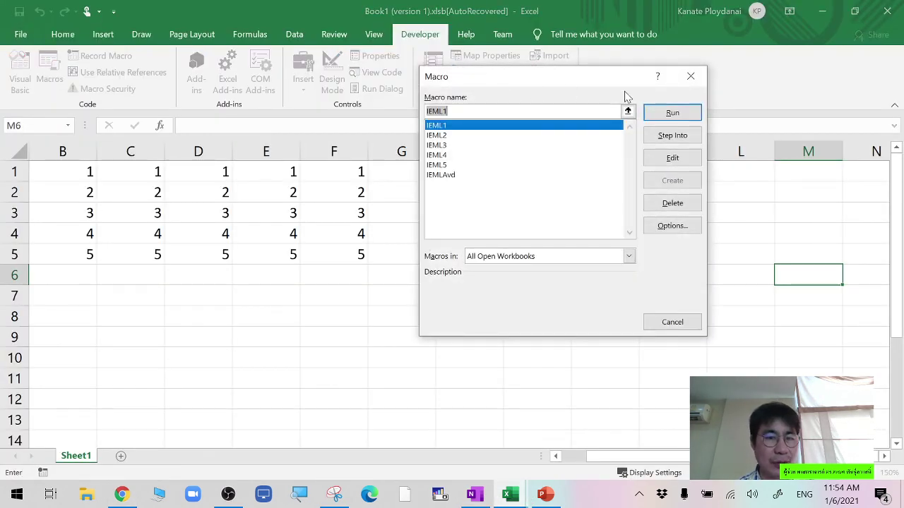
left_click(445, 176)
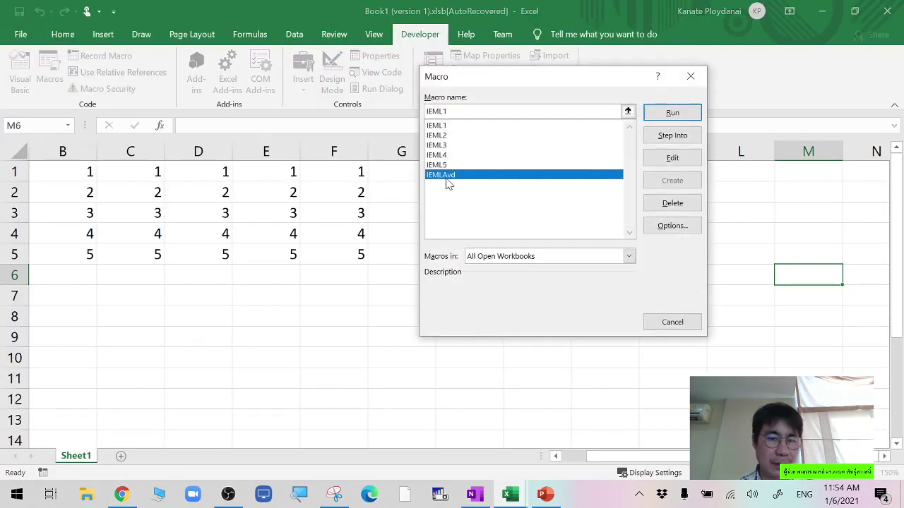
left_click(672, 113)
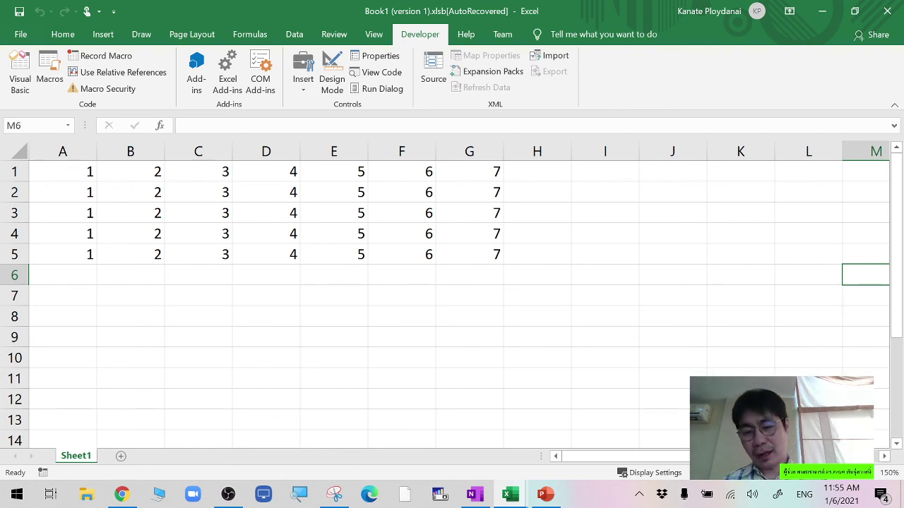
key("alt+Tab")
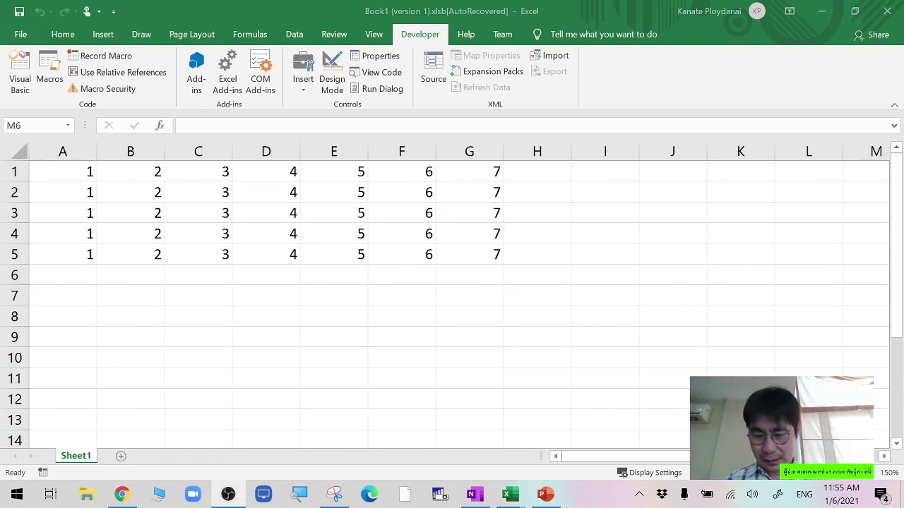